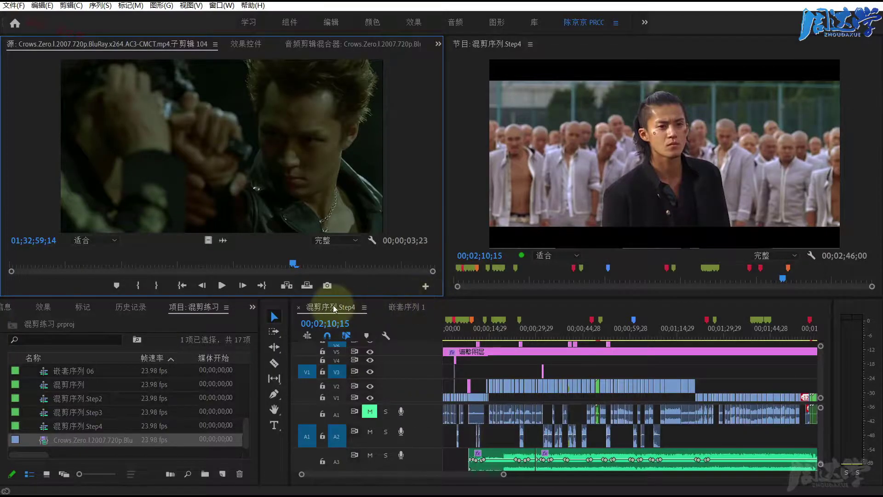
Switch from the PowerPoint title slide to the 混剪序列.Step4 timeline in Premiere Pro.
click(334, 308)
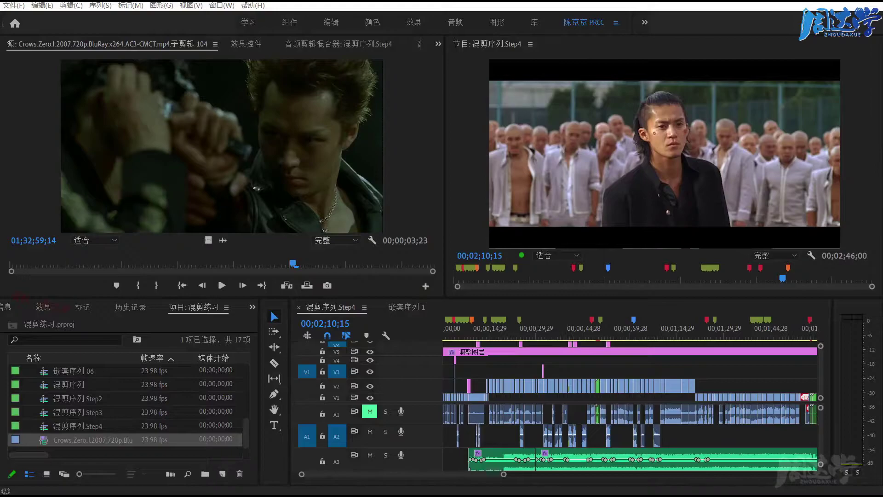
key(alt+Tab)
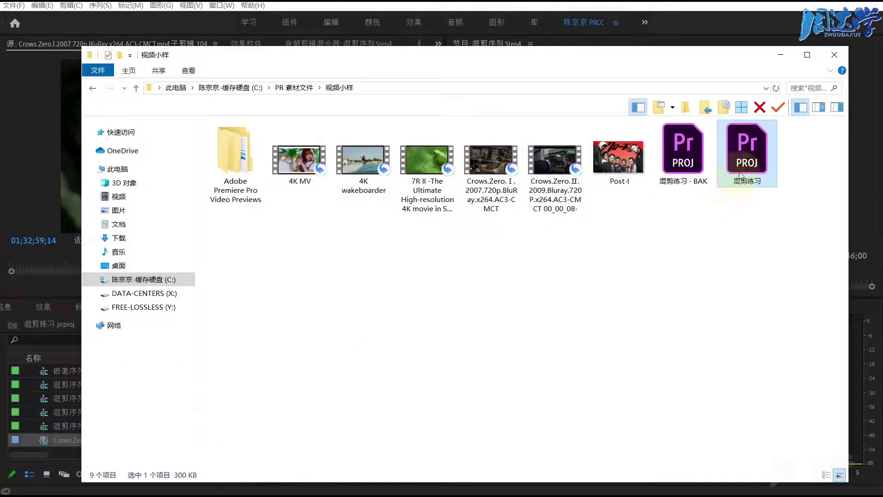
double_click(740, 175)
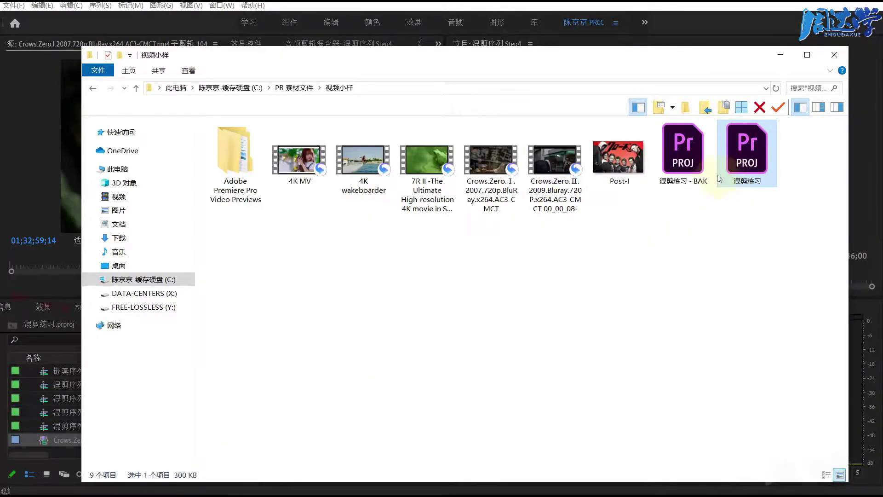
click(786, 58)
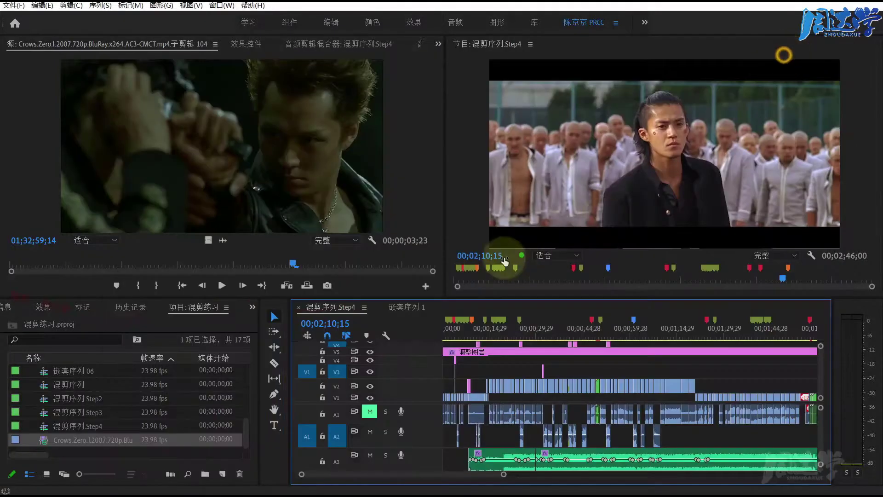
Maximize and zoom out the timeline to find the stray clip near 00;08;00.
double_click(431, 305)
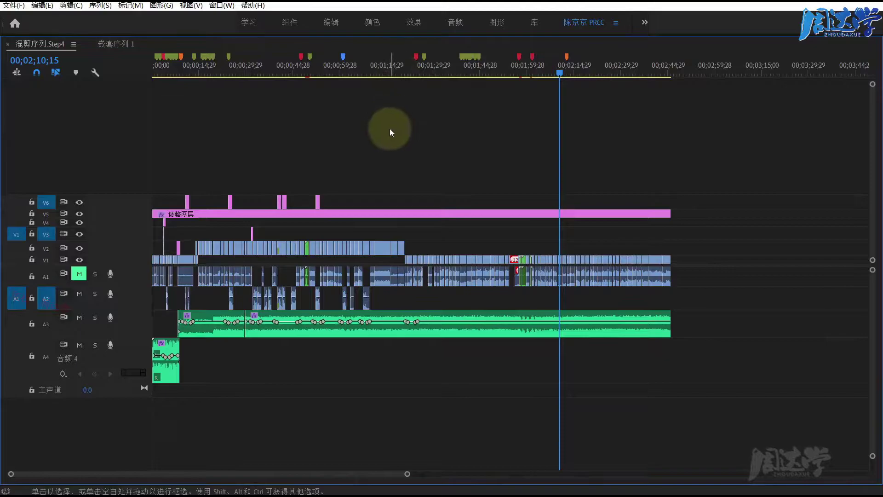
key(minus)
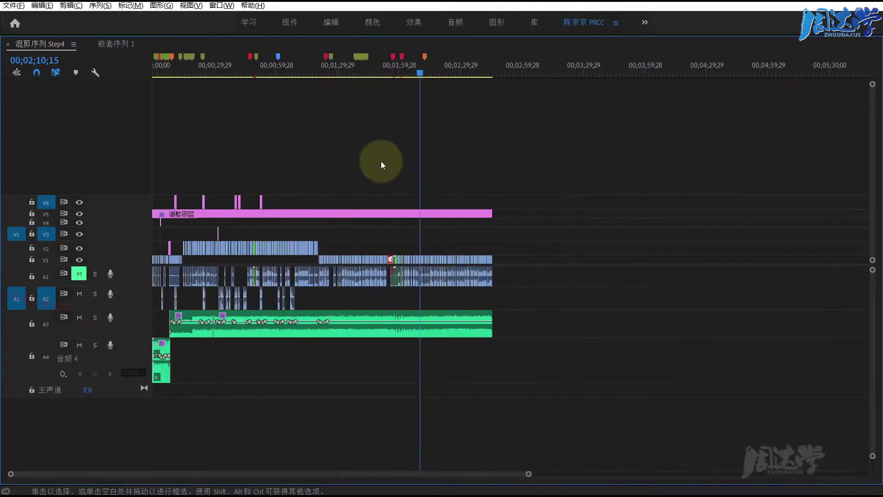
key(minus)
drag(442, 62, 777, 82)
drag(804, 114, 783, 115)
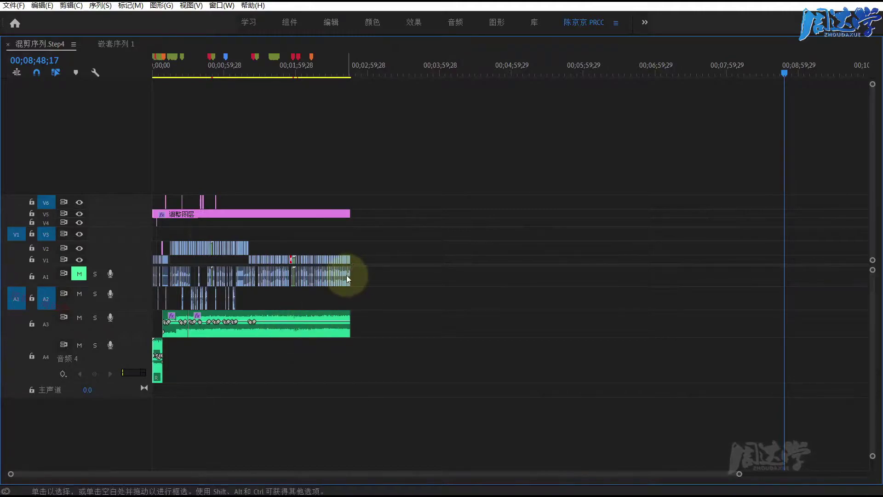
drag(350, 276, 727, 276)
click(671, 245)
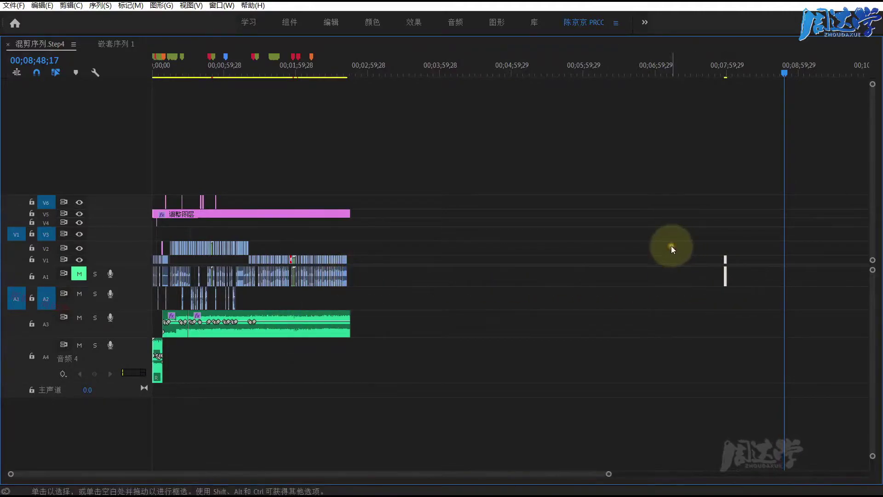
drag(669, 67, 727, 73)
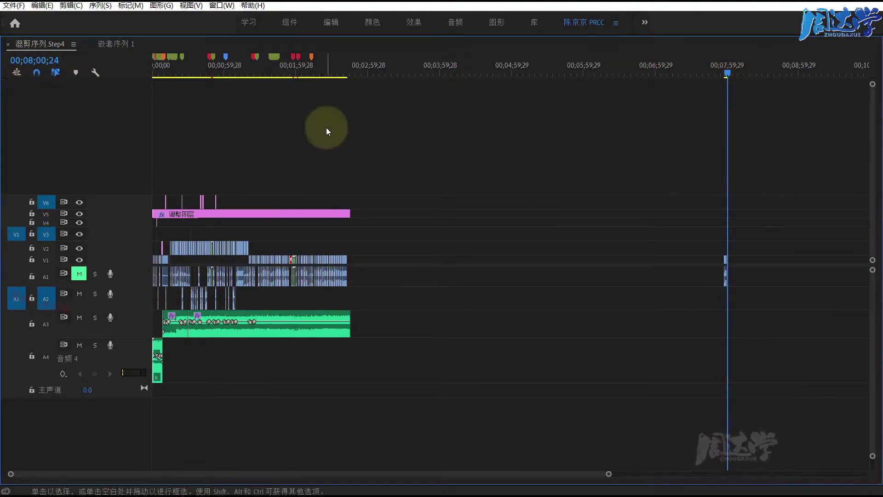
click(30, 61)
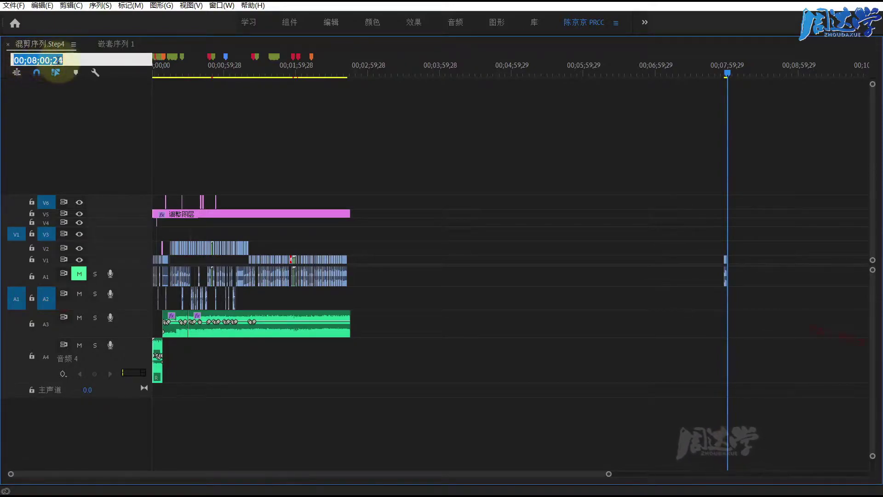
mouse_move(725, 74)
mouse_down()
mouse_move(400, 105)
mouse_move(615, 128)
mouse_up()
Delete the stray clip near 8 minutes and restore the normal panel layout.
drag(690, 198, 759, 338)
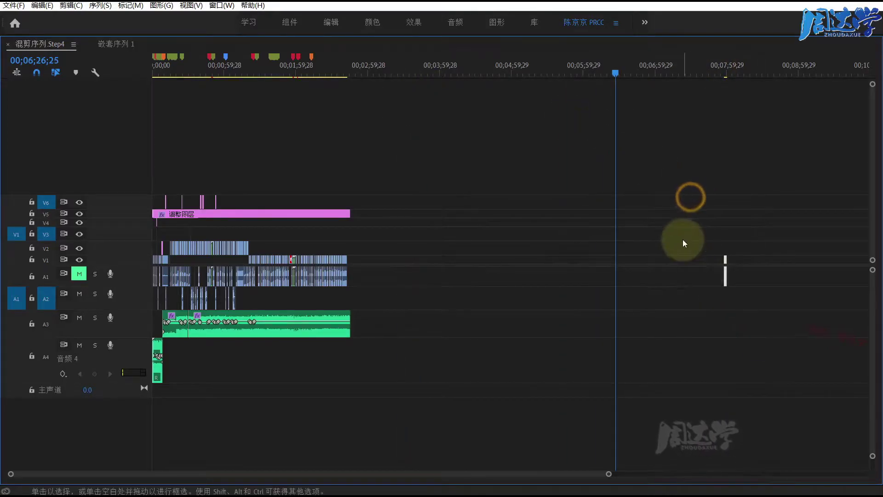
key(Delete)
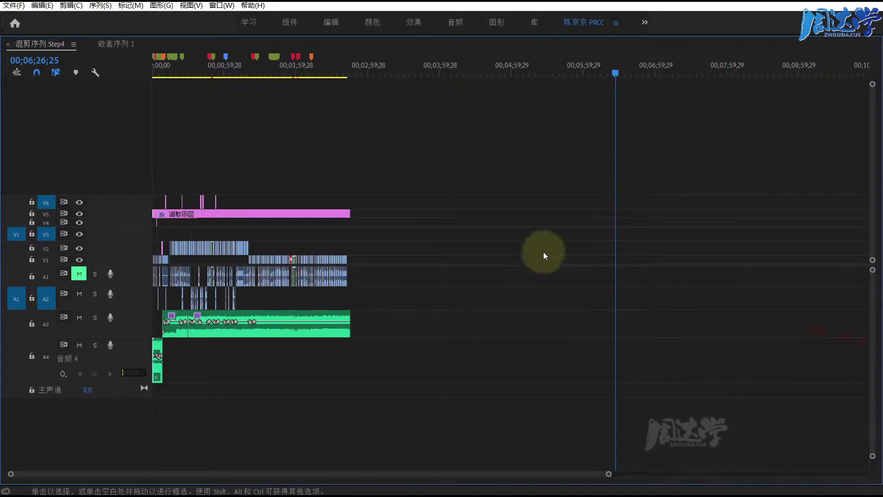
scroll(335, 228, up, 3)
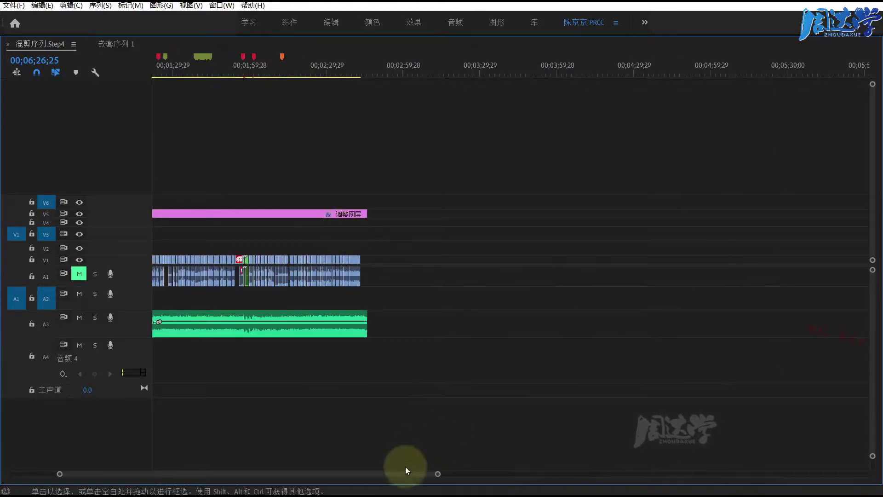
drag(386, 474, 276, 473)
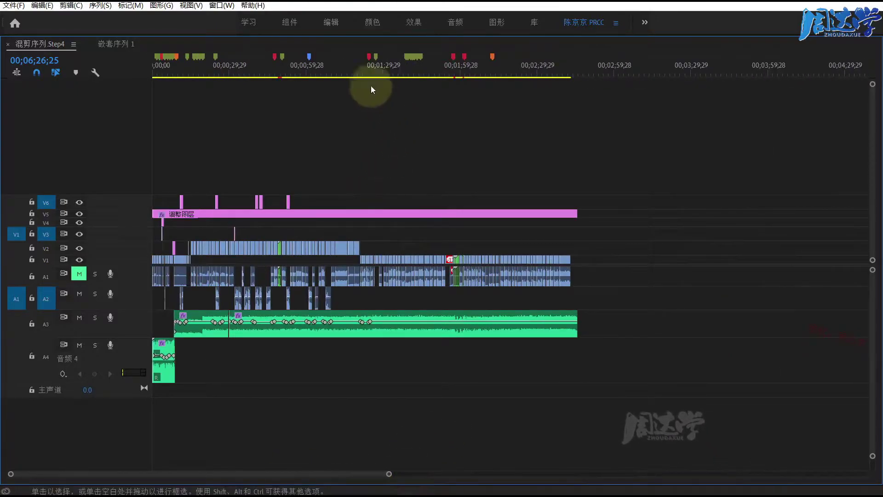
click(197, 73)
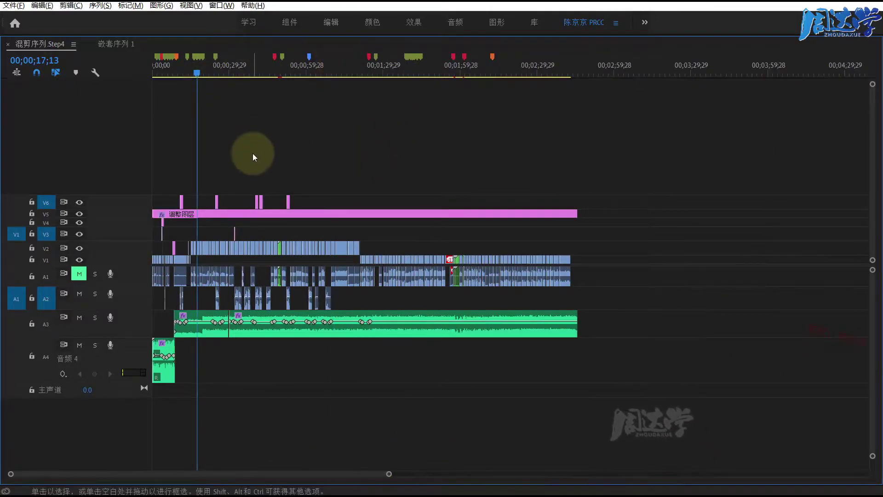
key(grave)
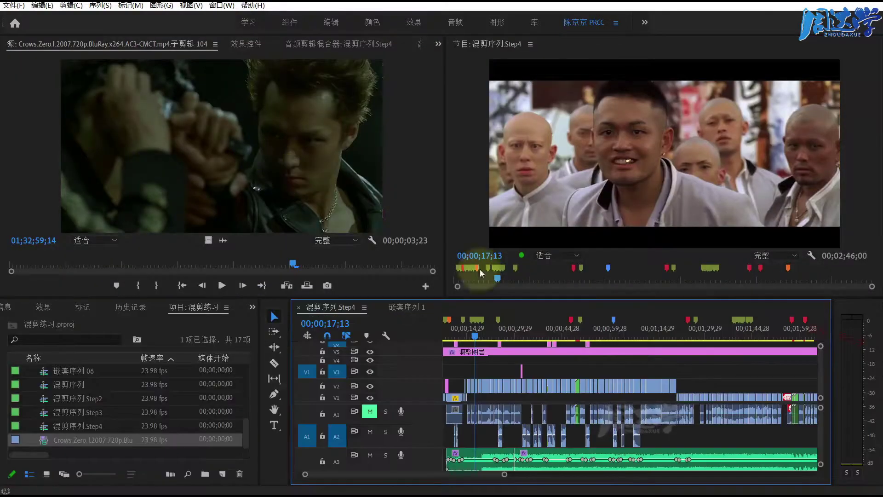
key(minus)
drag(474, 339, 509, 338)
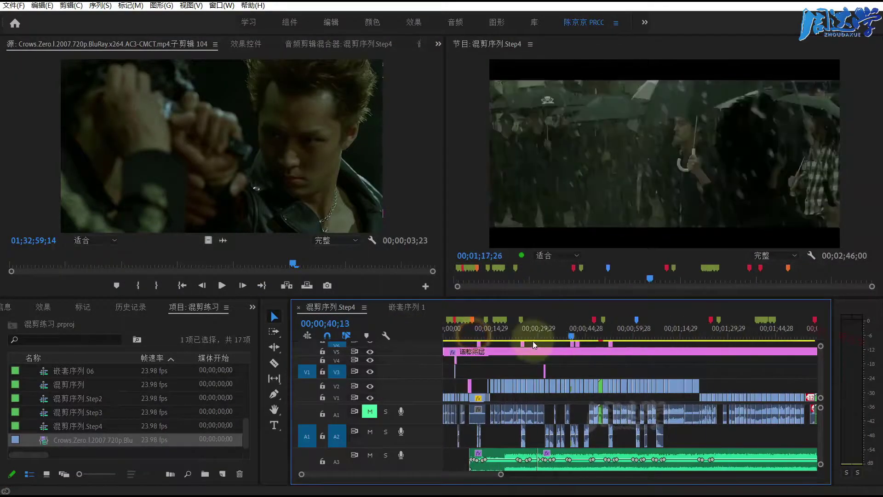
key(minus)
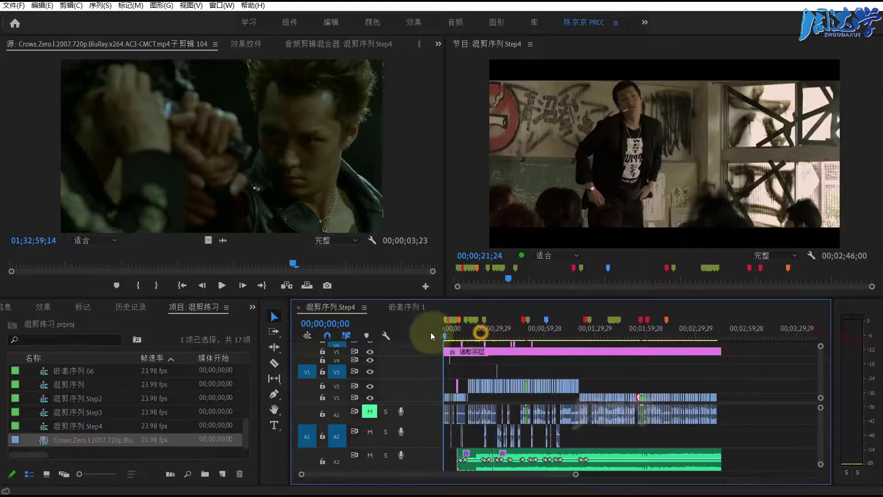
drag(452, 330, 574, 330)
key(grave)
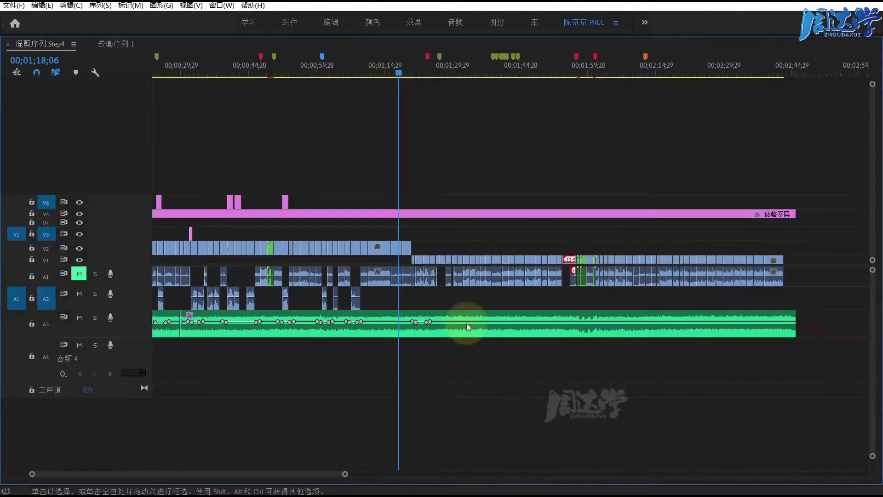
key(equal)
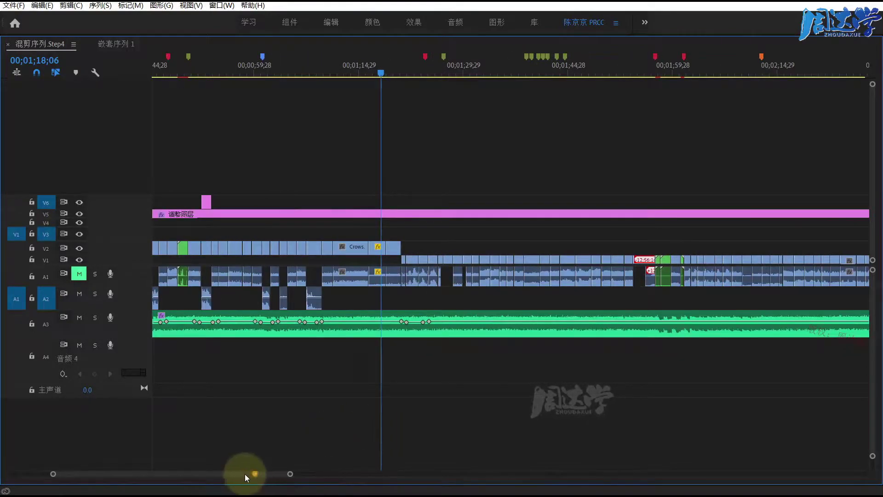
double_click(247, 477)
mouse_move(195, 473)
mouse_down()
mouse_move(300, 480)
mouse_move(145, 472)
mouse_up()
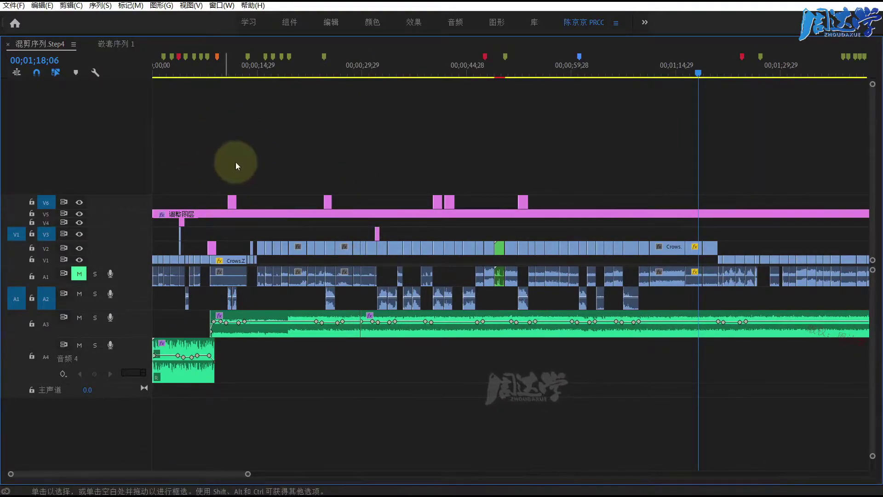
key(grave)
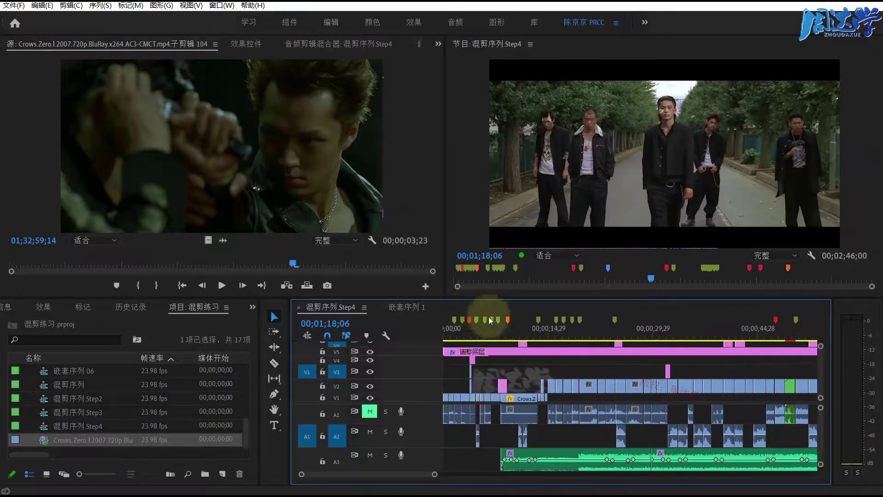
drag(467, 332, 421, 354)
key(minus)
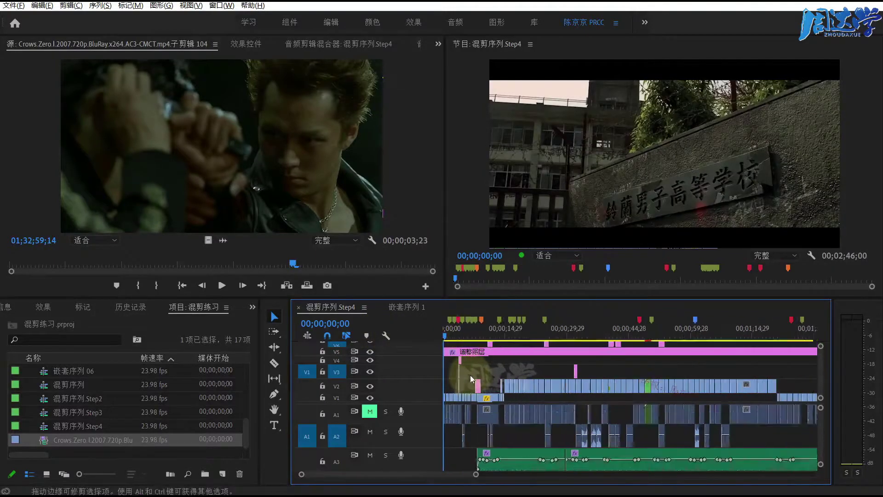
key(space)
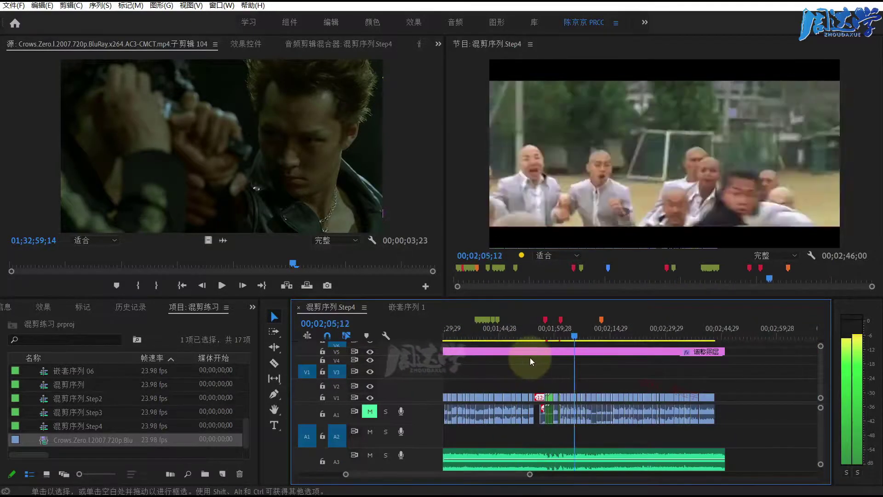
key(Home)
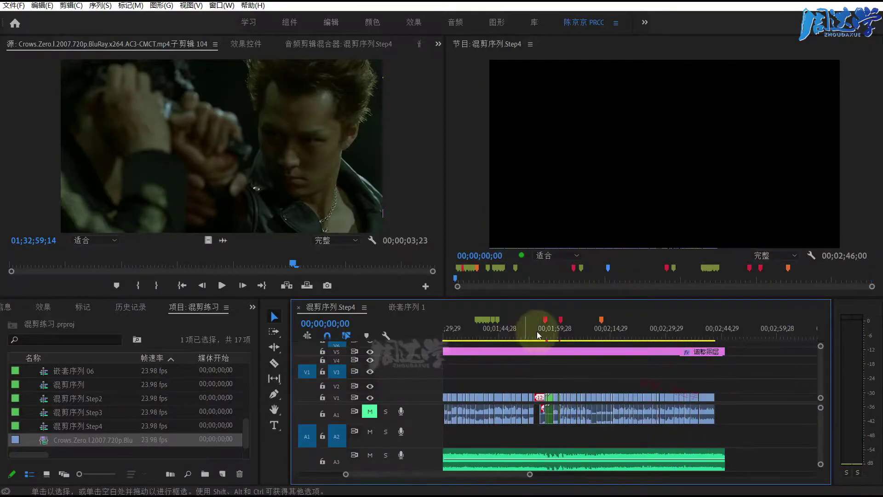
key(space)
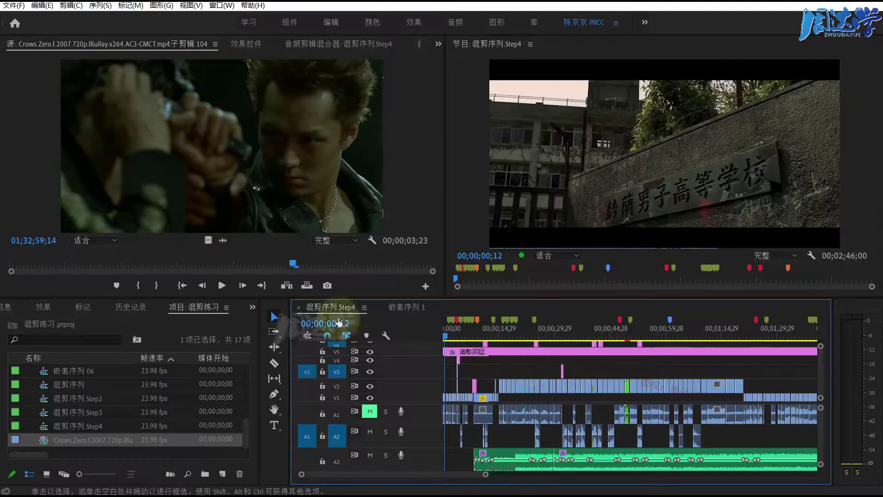
Open the WAV Export Settings, resize the window, then close it without exporting.
click(14, 6)
mouse_move(127, 296)
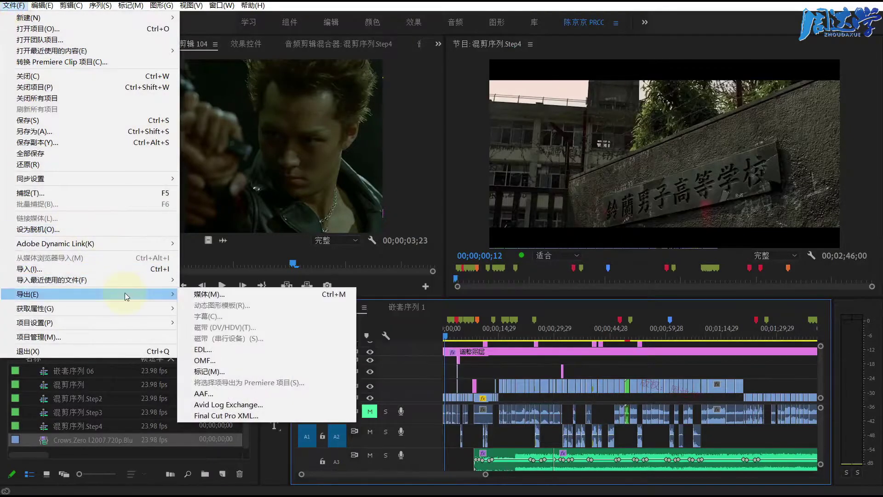
click(208, 294)
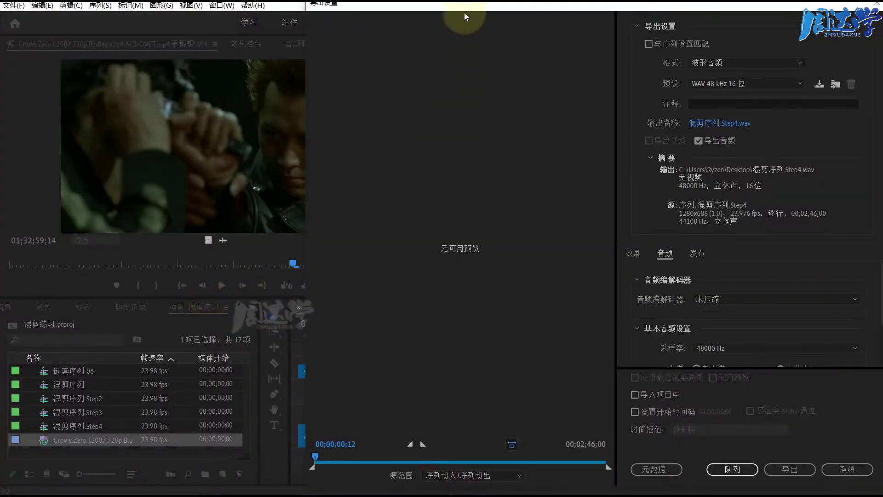
drag(469, 6, 173, 13)
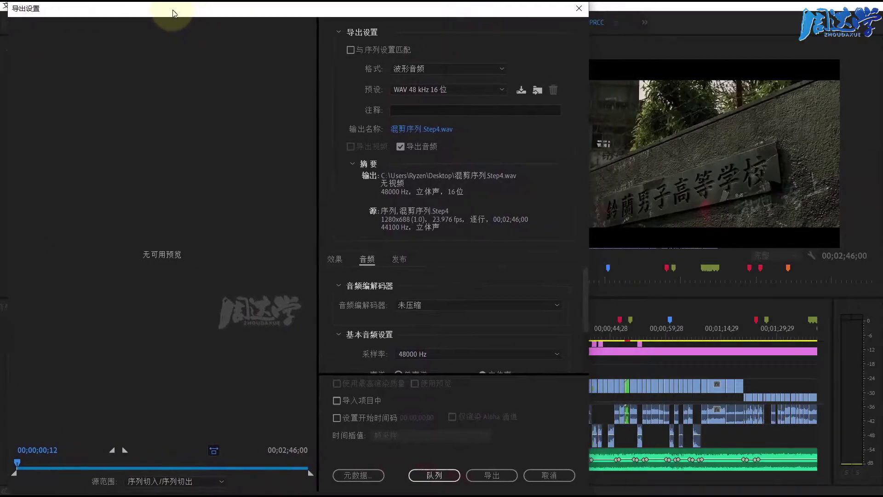
drag(586, 491, 880, 491)
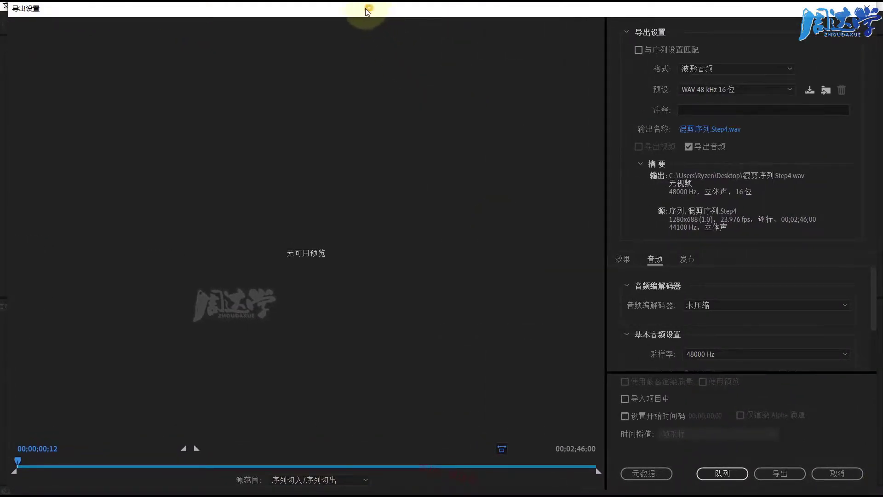
drag(368, 12, 364, 12)
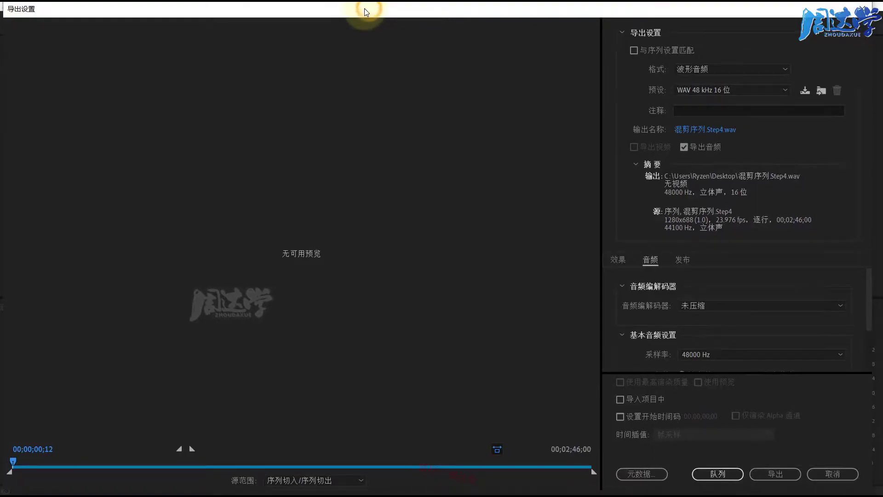
click(127, 461)
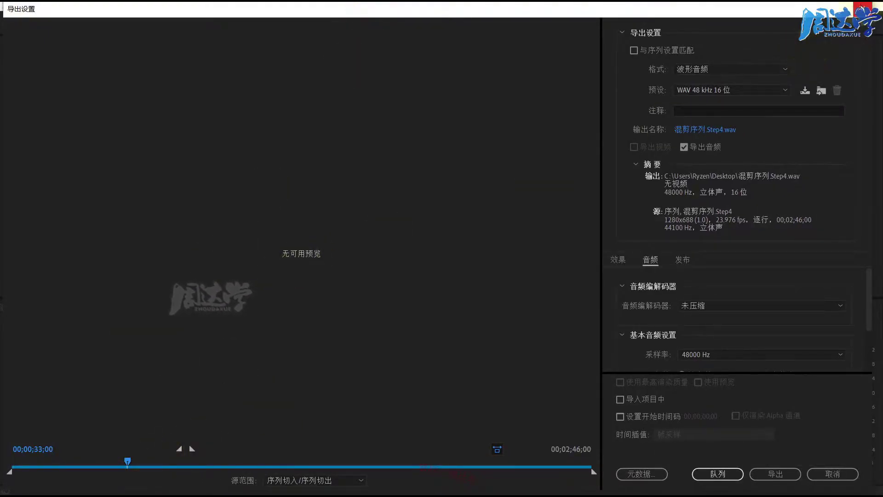
click(862, 9)
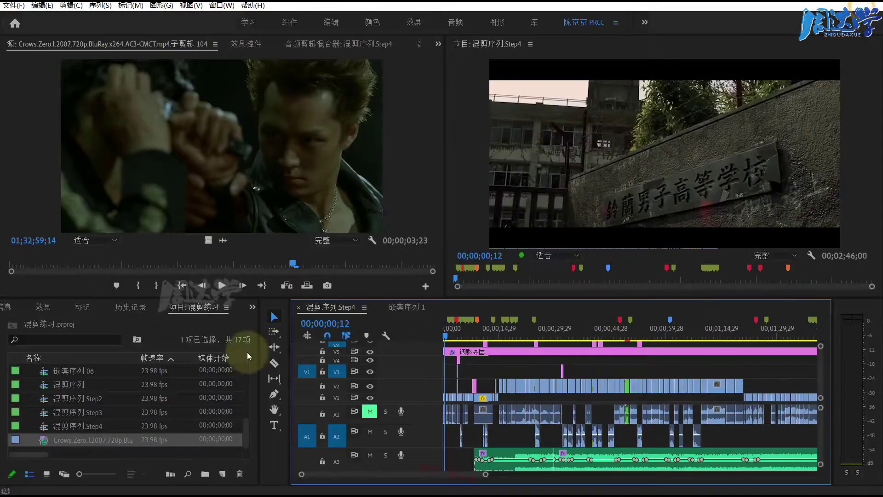
Close the 嵌套序列 1 timeline and make 混剪序列.Step4 the active sequence.
click(380, 307)
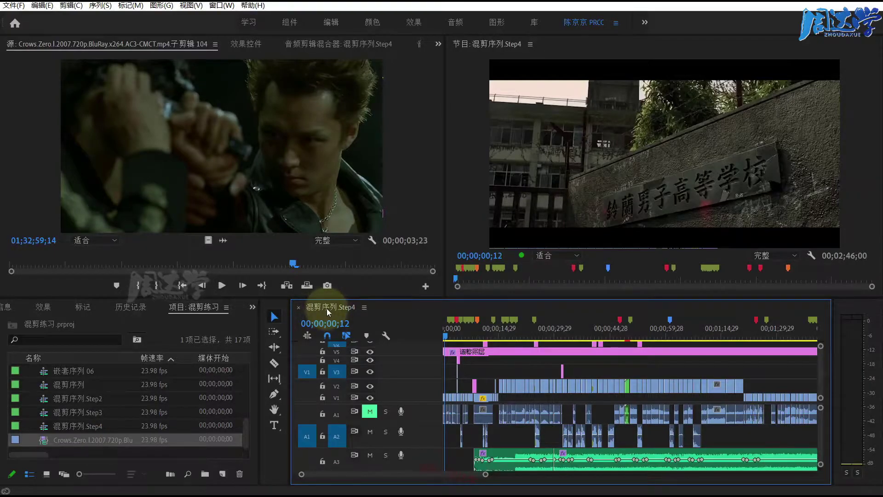
click(68, 425)
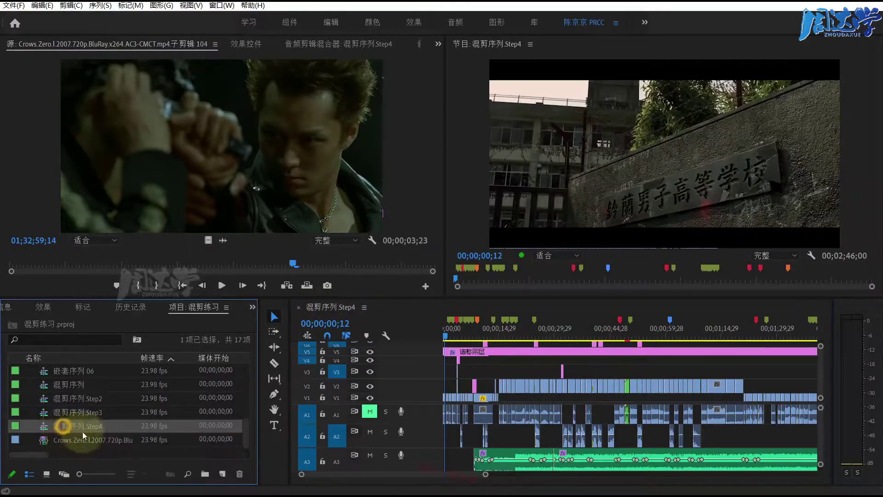
click(331, 313)
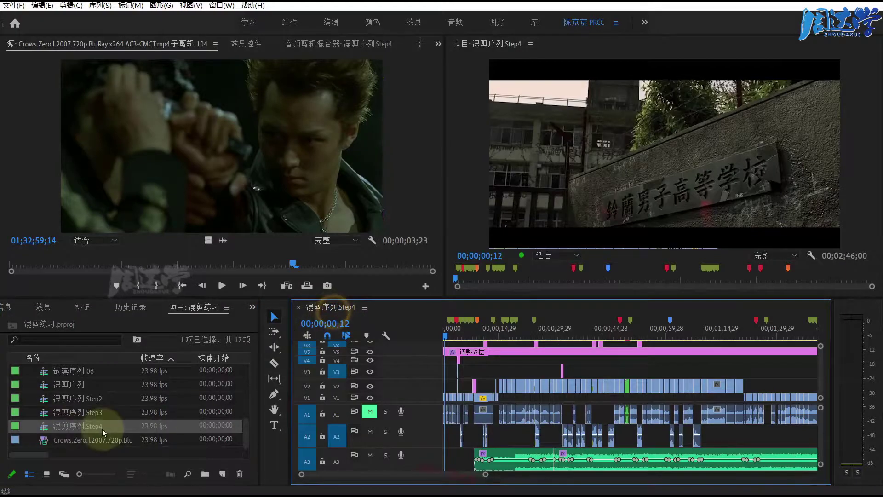
Open Export Settings for Step4 and set the format to H.264.
click(14, 5)
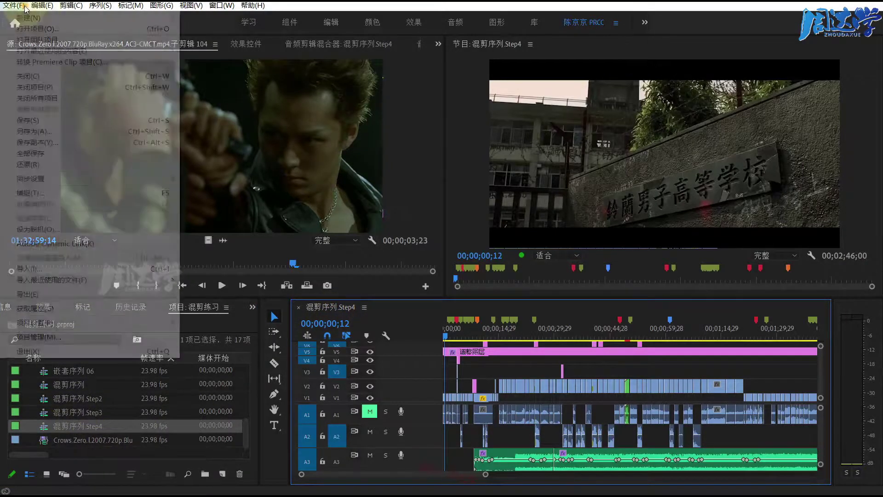
mouse_move(175, 232)
click(205, 295)
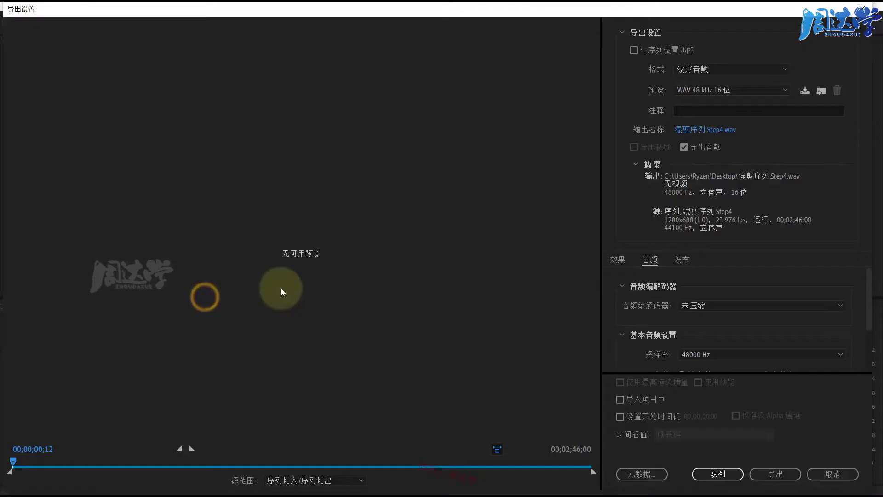
click(715, 68)
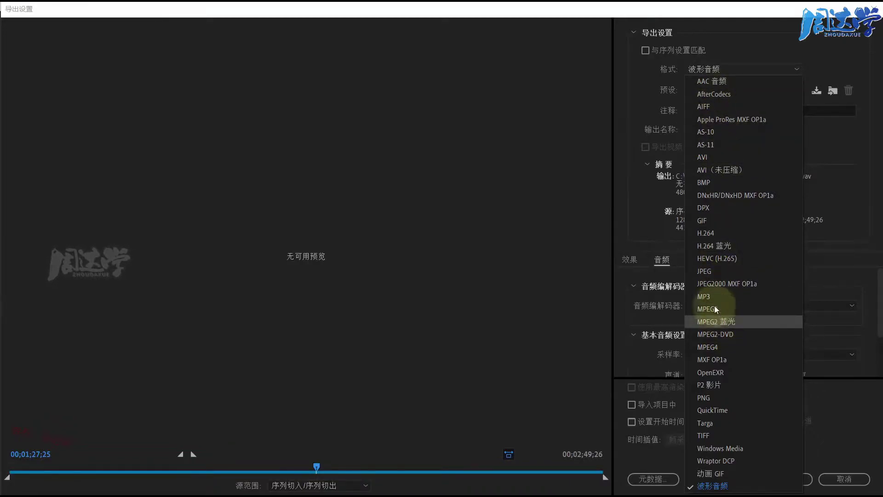
click(710, 233)
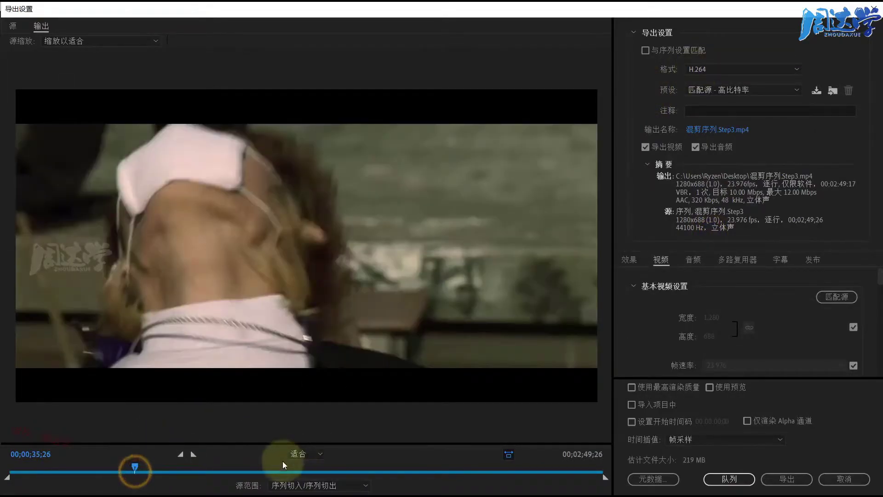
Preview the H.264 output at several points, ending at 00;01;19;02, then cancel.
click(278, 470)
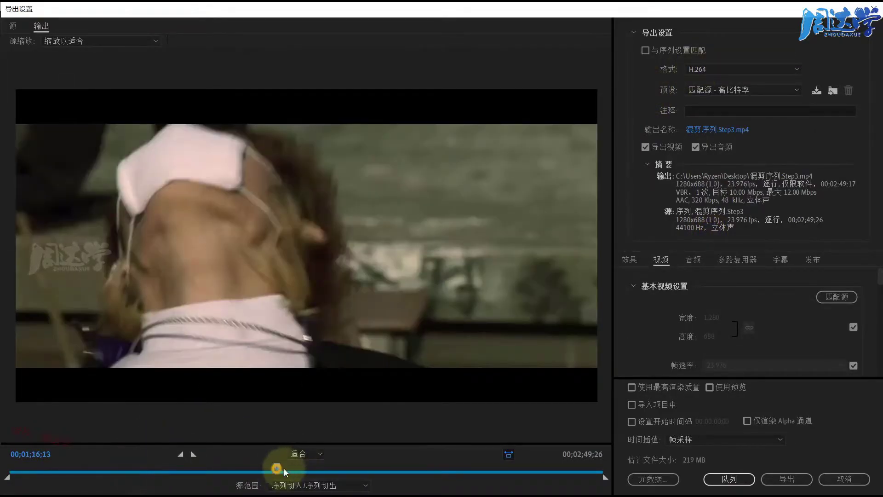
click(360, 471)
click(445, 471)
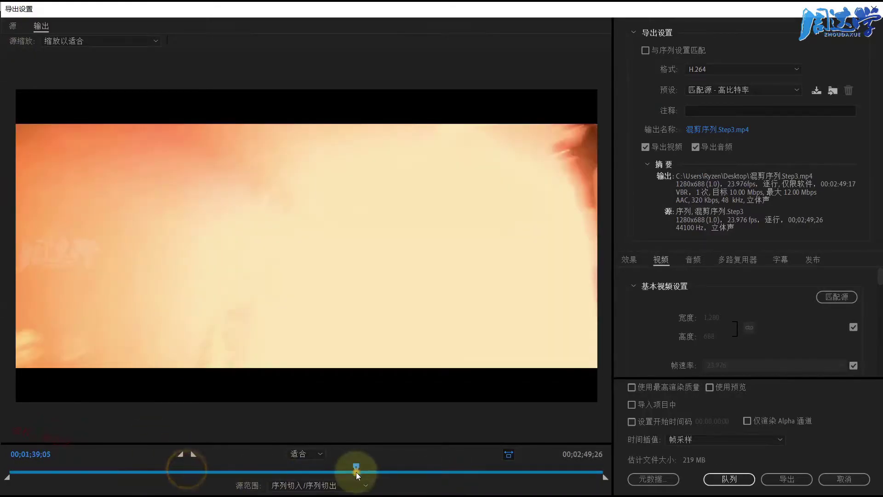
click(356, 471)
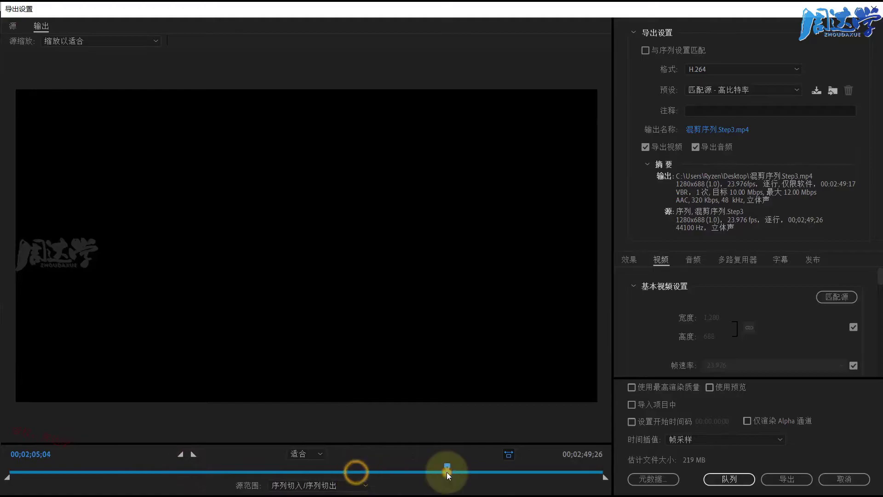
click(446, 470)
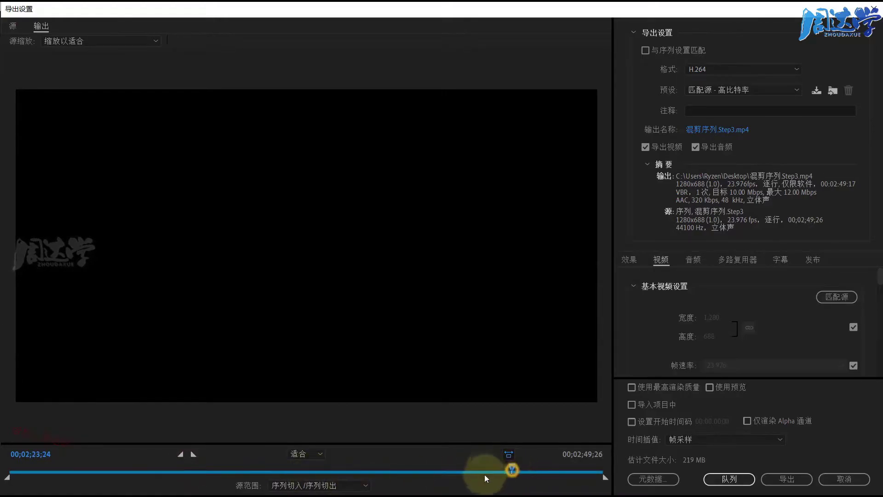
click(286, 470)
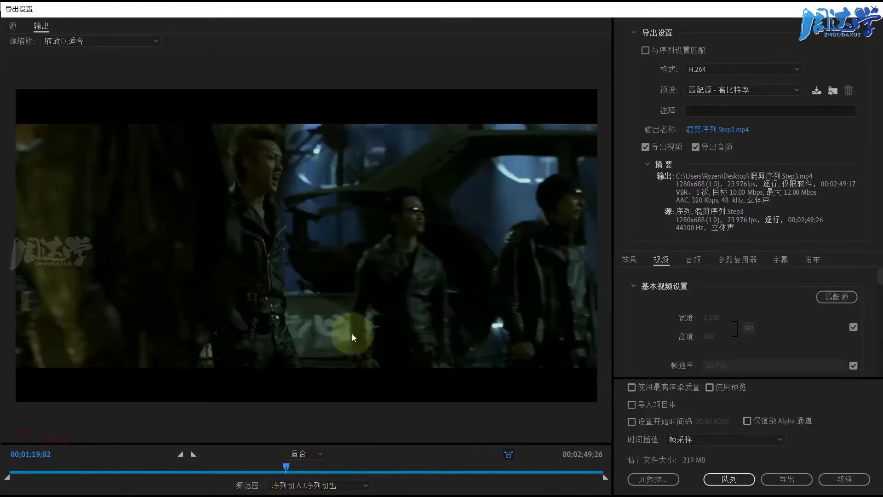
click(843, 478)
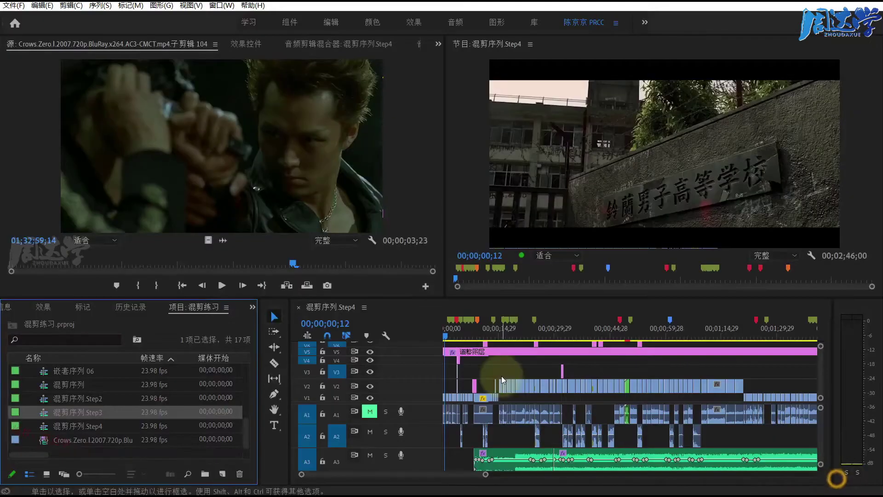
Zoom the timeline out and move the playhead to the end of Step4.
key(minus)
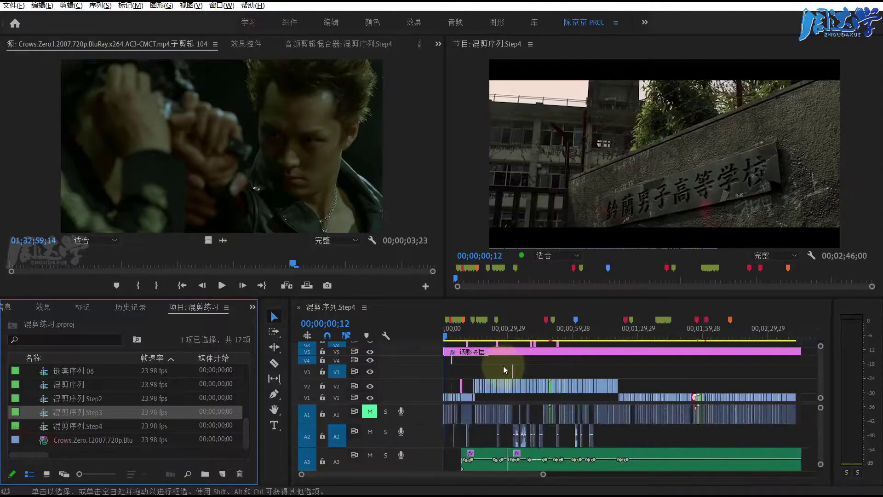
key(minus)
key(minus)
key(minus)
drag(541, 328, 526, 329)
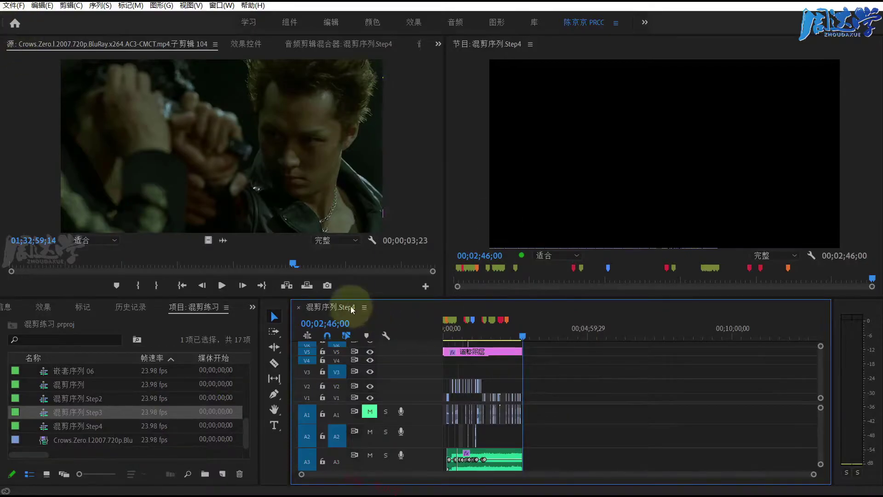
Open the media Export Settings for the Step4 sequence.
click(12, 6)
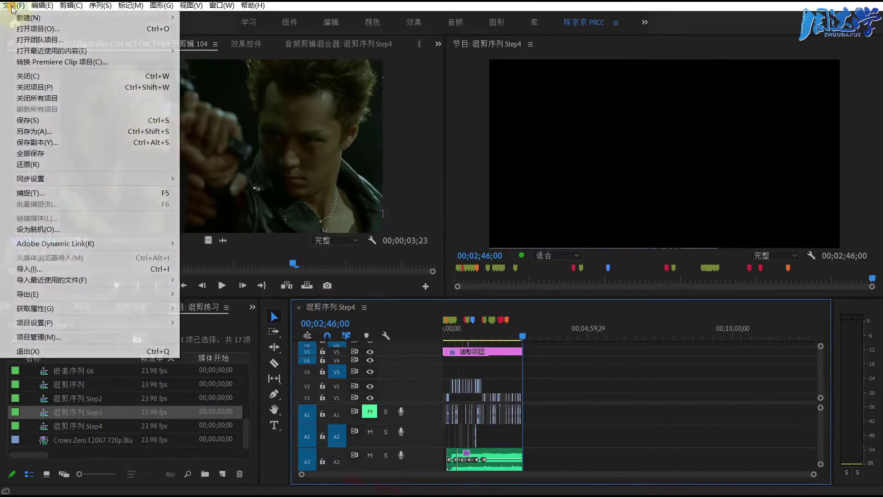
mouse_move(98, 297)
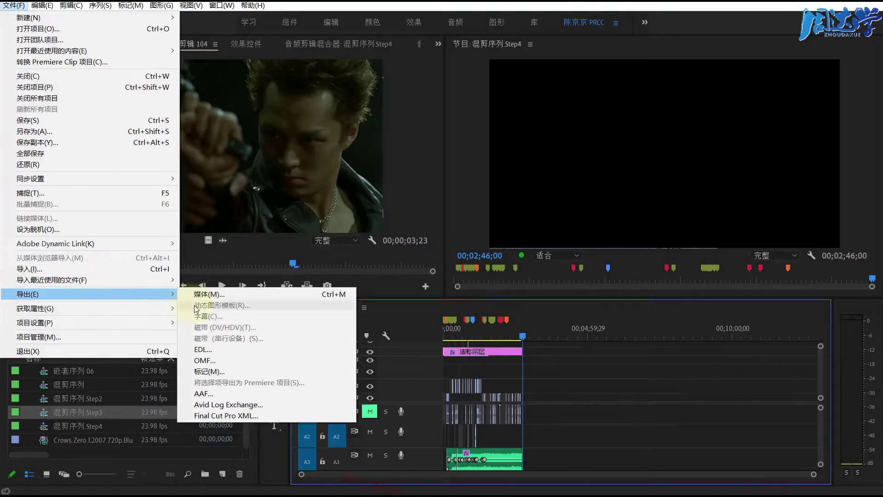
click(208, 294)
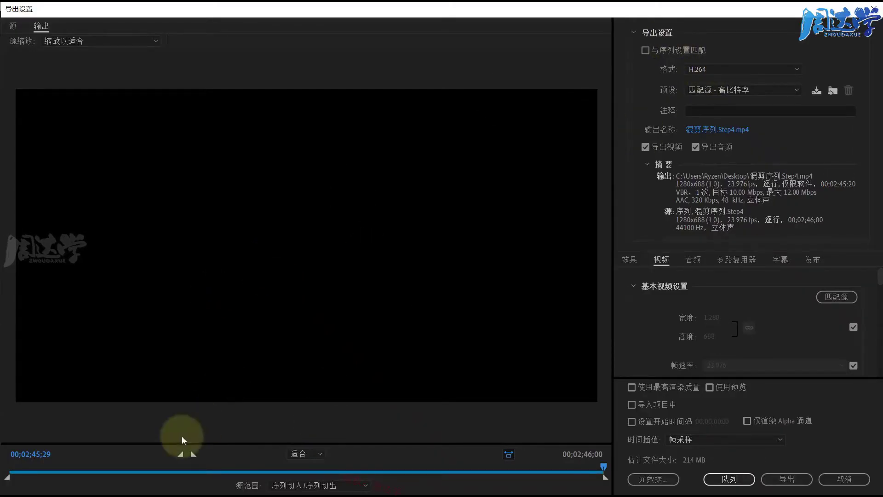
Preview frame 00;00;16;16 and switch the source range to Entire Sequence.
click(69, 473)
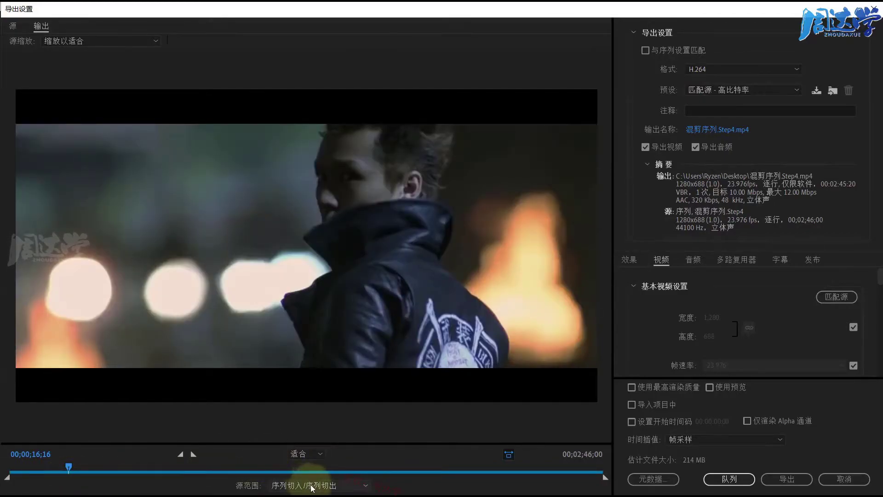
click(284, 489)
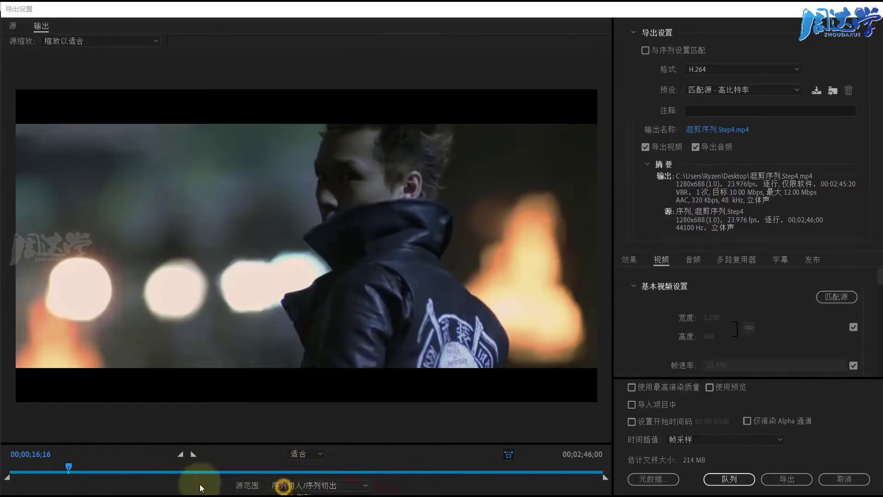
drag(186, 483, 210, 361)
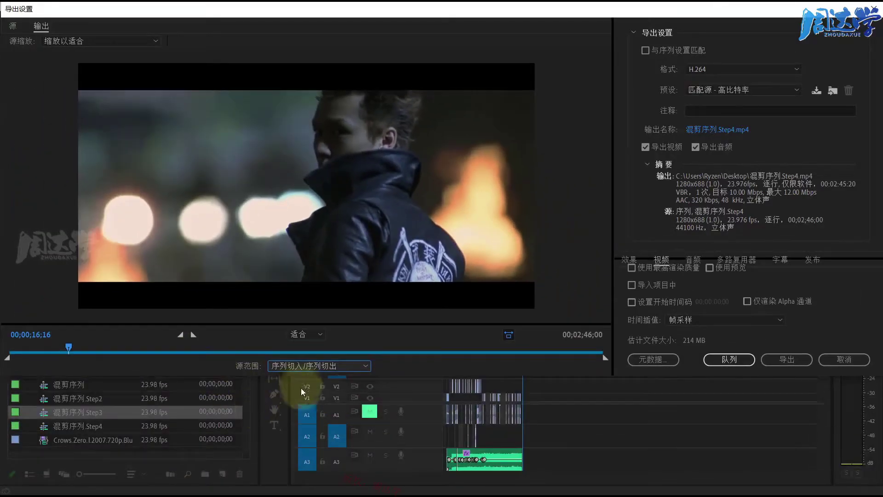
click(292, 364)
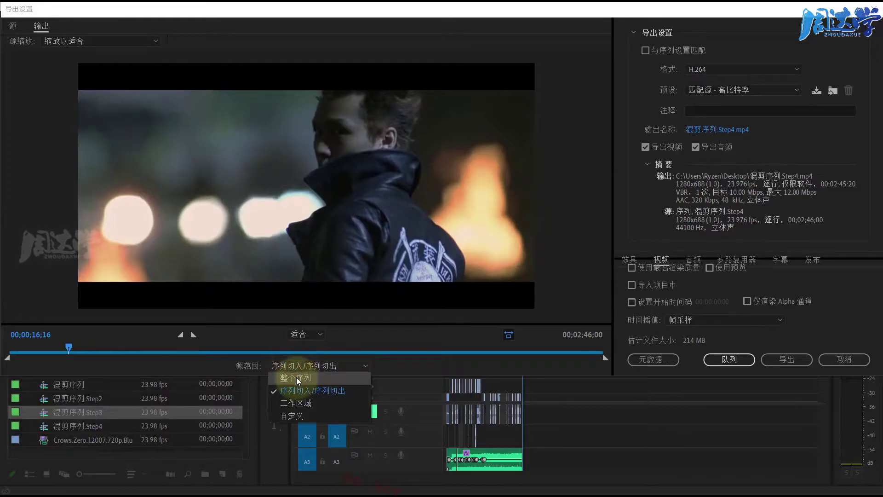
click(296, 377)
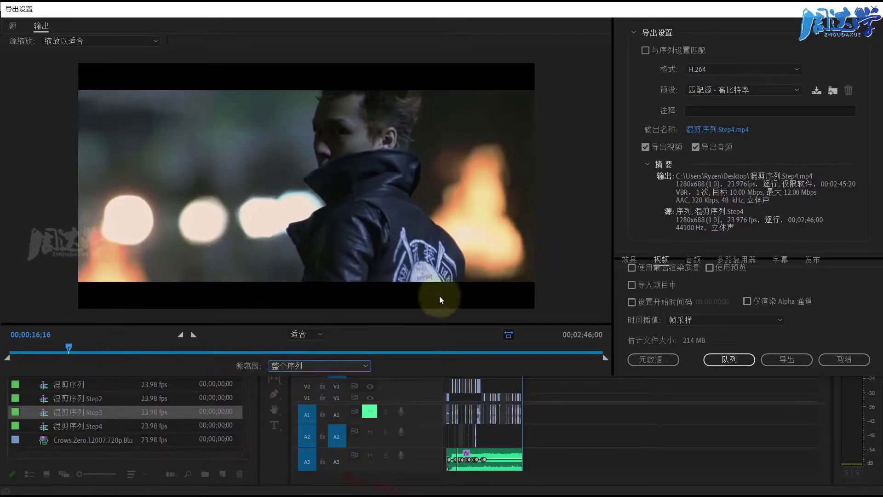
Set the source range back to Sequence In/Out and cancel the export settings.
drag(435, 21, 275, 348)
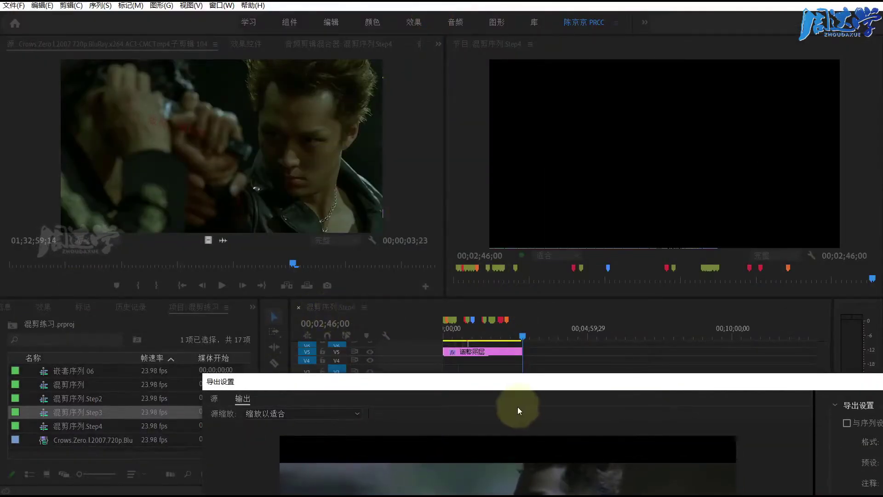
drag(508, 389, 305, 16)
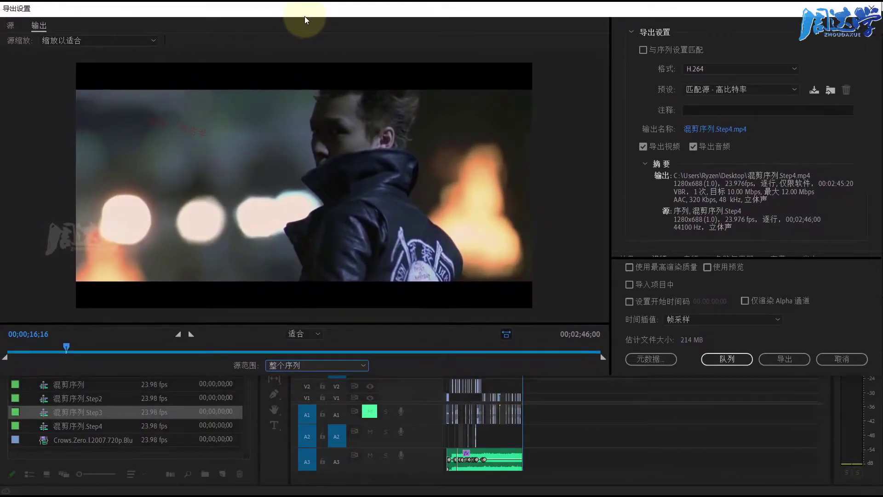
click(292, 366)
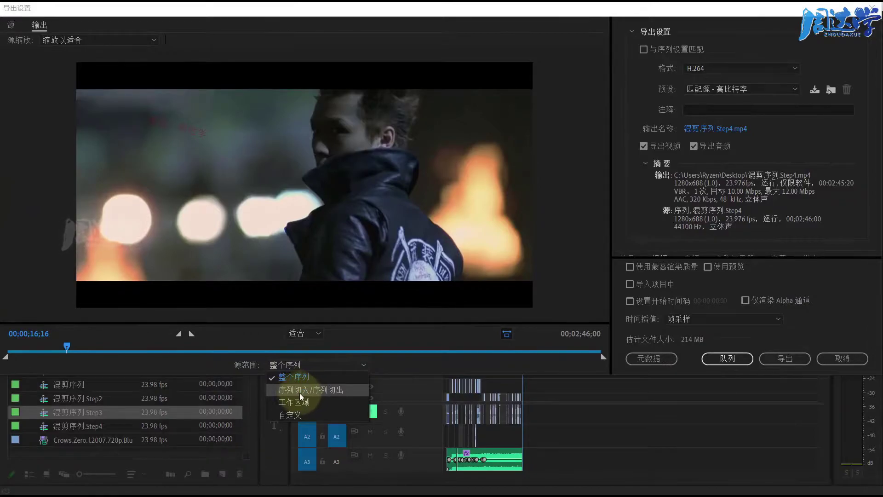
click(312, 390)
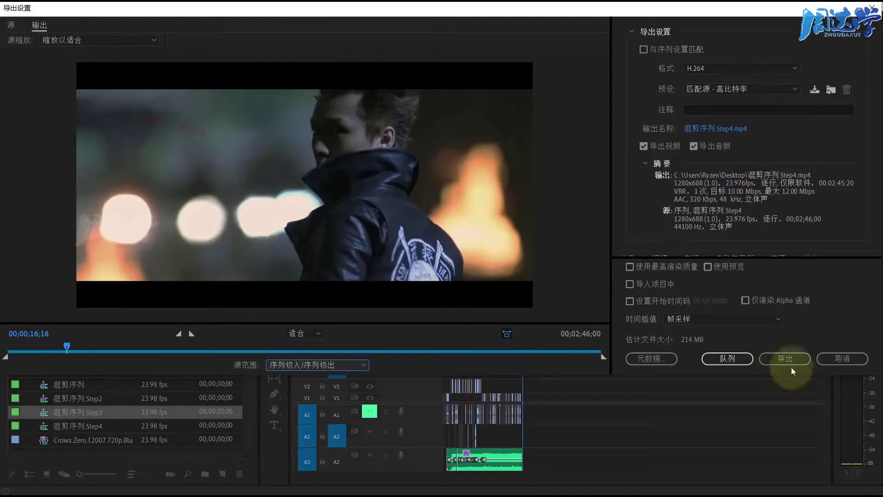
click(840, 360)
Mark an In point at 00;00;45;03 and move the playhead to 00;01;23;15.
scroll(501, 423, up, 3)
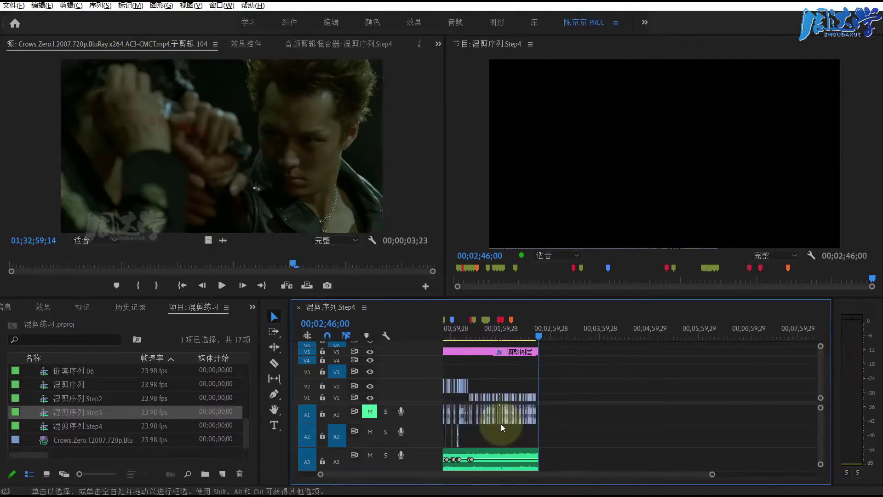
scroll(508, 475, up, 3)
click(489, 330)
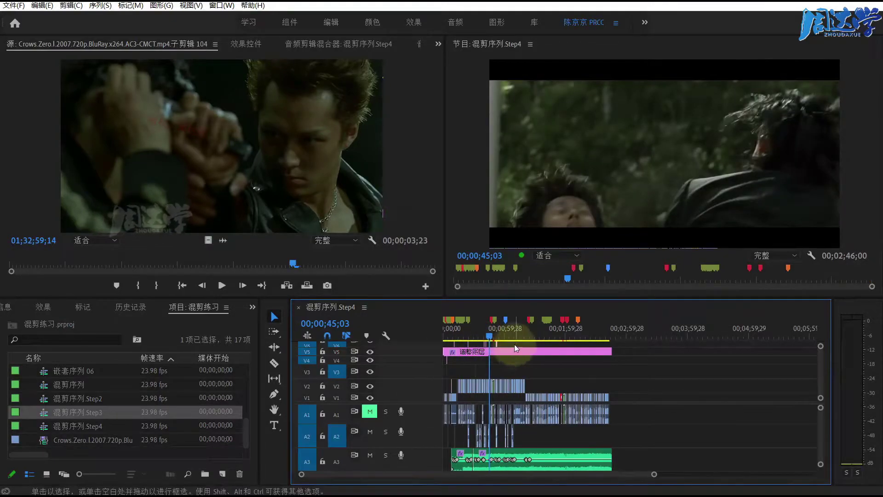
key(i)
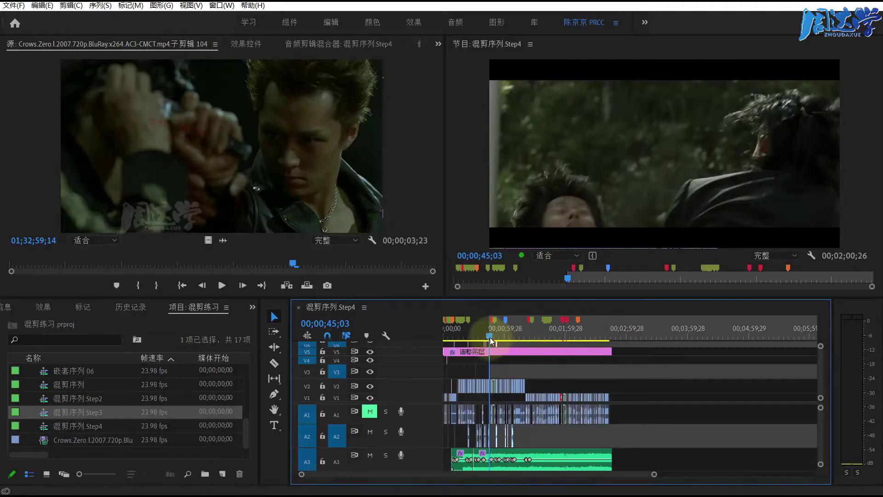
drag(490, 337, 528, 339)
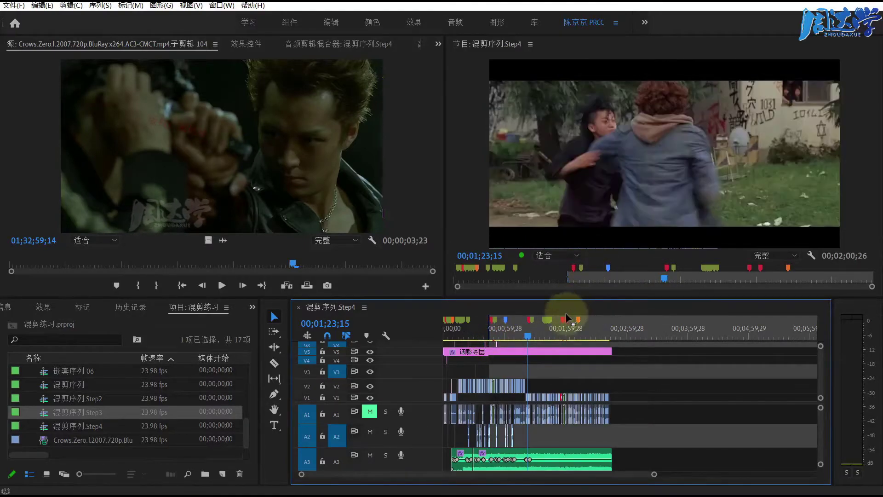
Show transport controls, mark the Out point at 00;01;23;15, then reopen Export Settings.
click(811, 256)
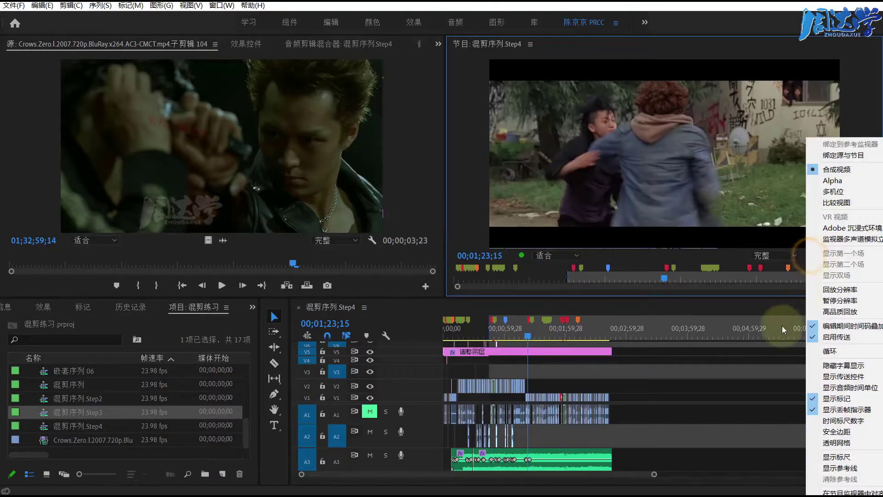
click(833, 376)
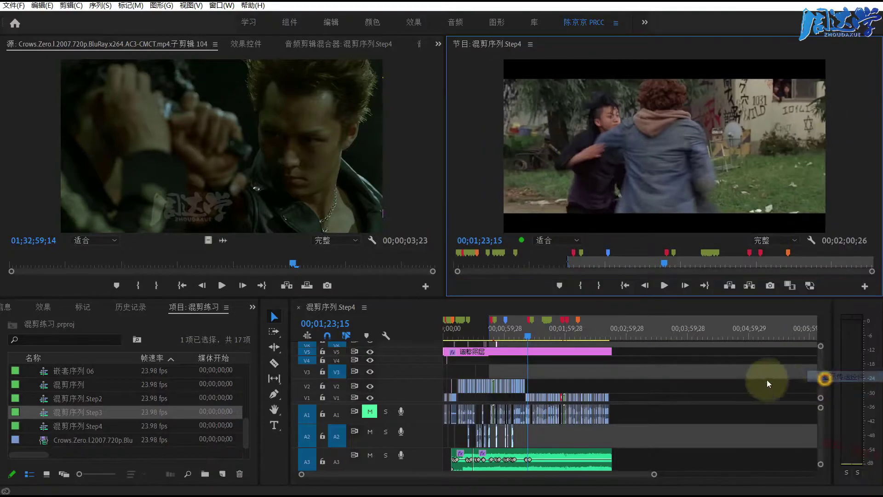
click(595, 286)
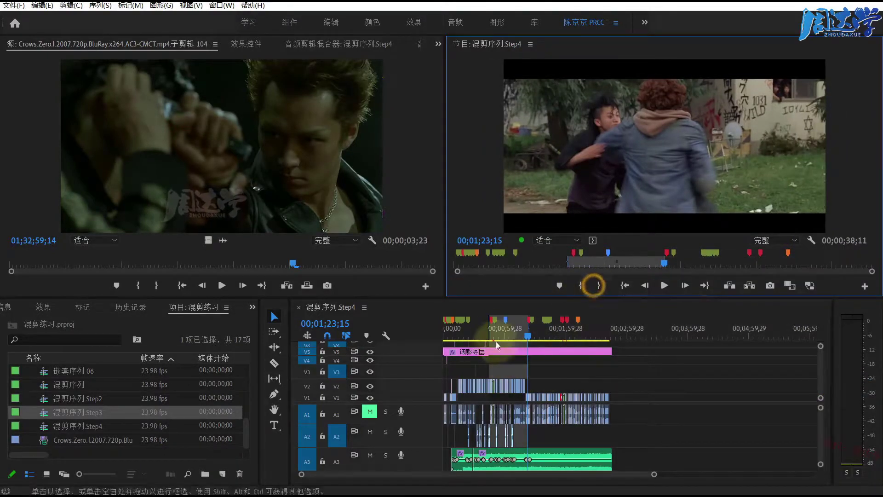
click(623, 330)
drag(542, 331, 507, 331)
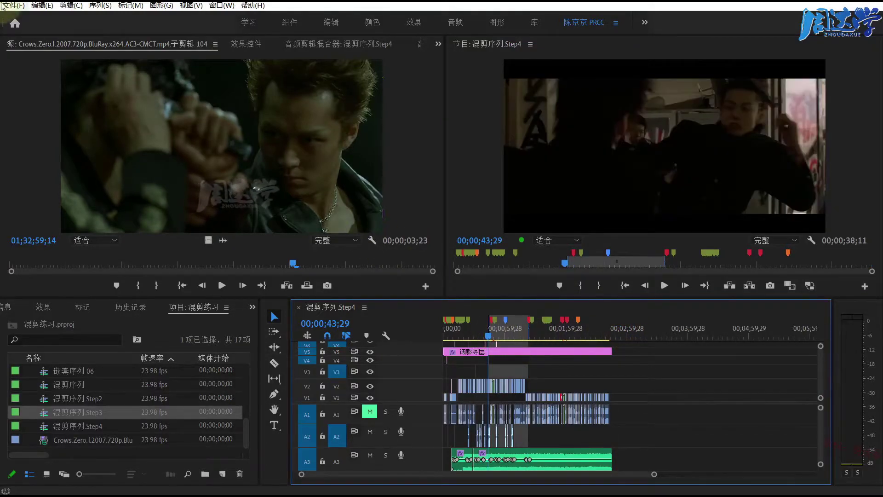
click(3, 5)
click(200, 292)
click(258, 297)
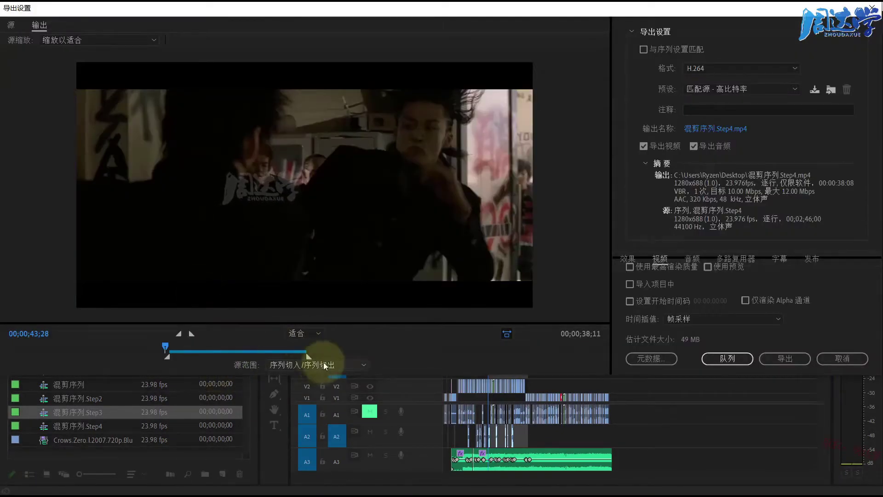
click(307, 364)
click(303, 391)
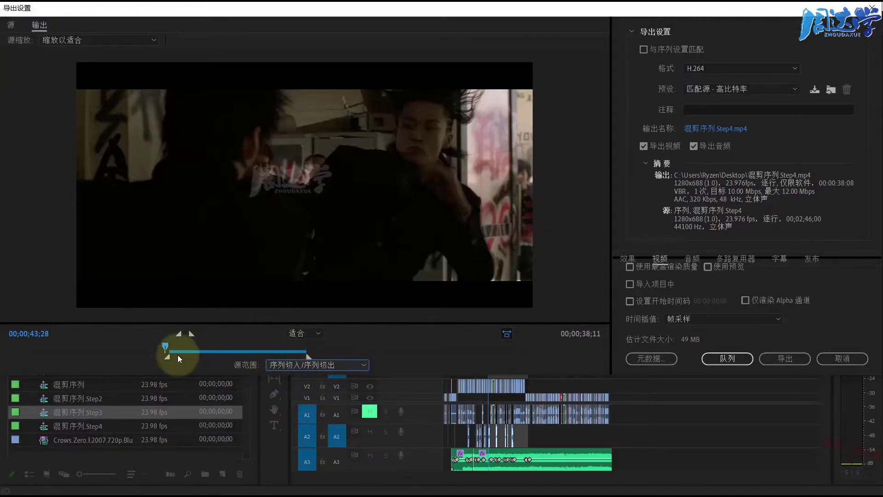
click(297, 363)
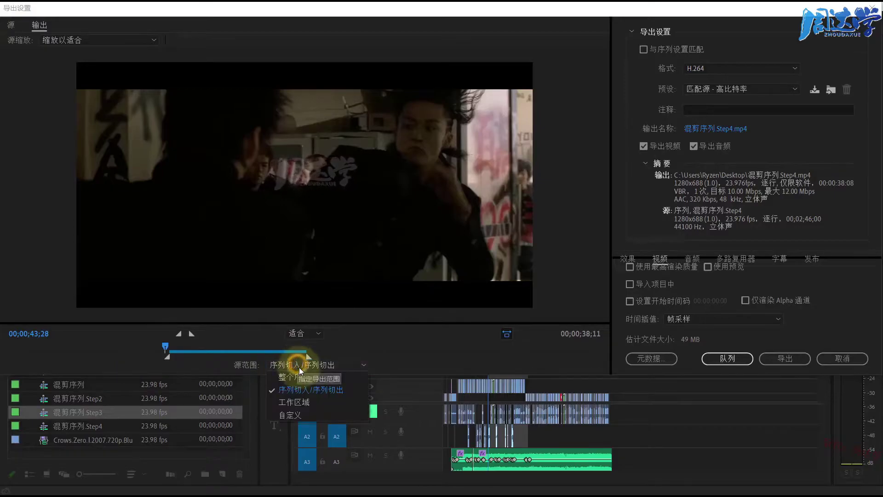
click(294, 402)
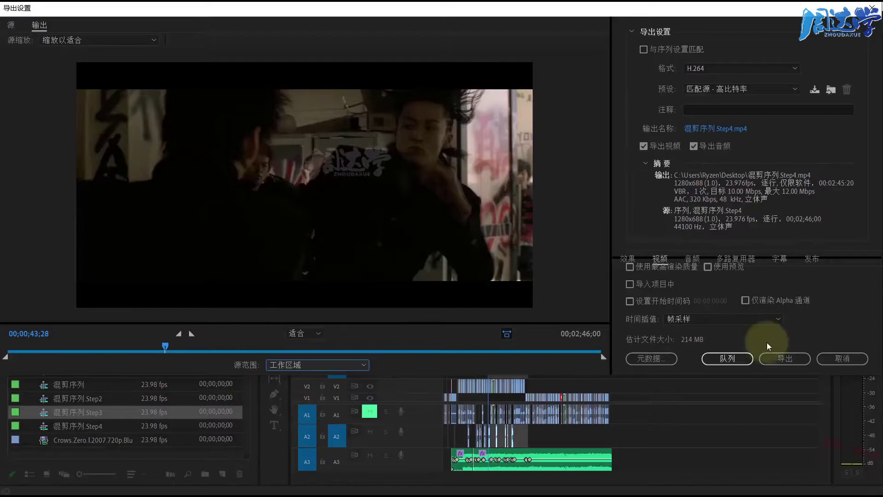
click(835, 357)
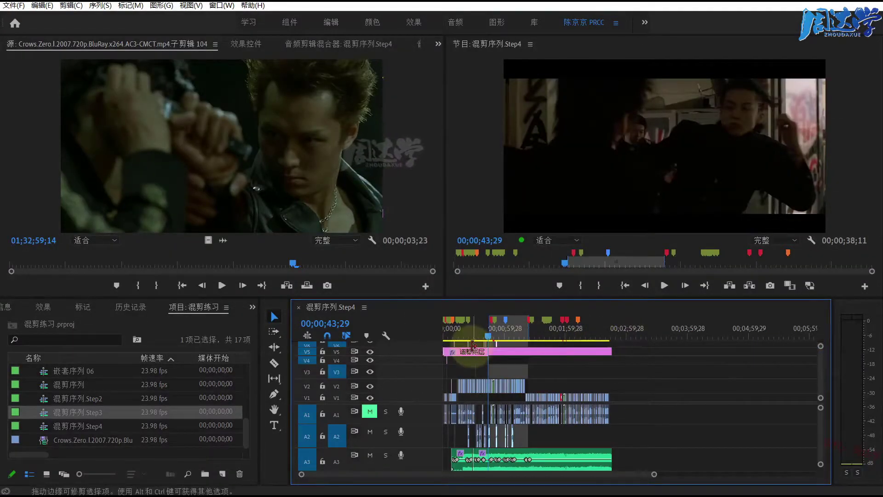
Clear the In and Out points and show the work area bar on the timeline.
right_click(509, 334)
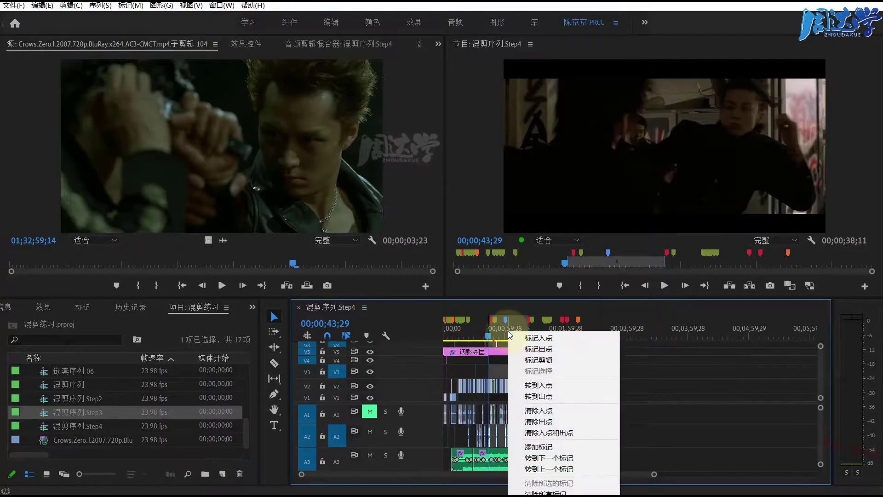
click(547, 432)
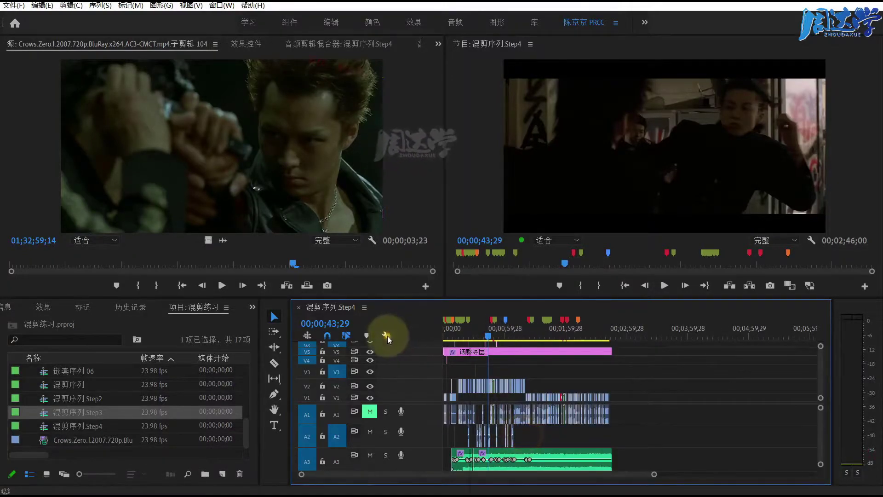
click(363, 307)
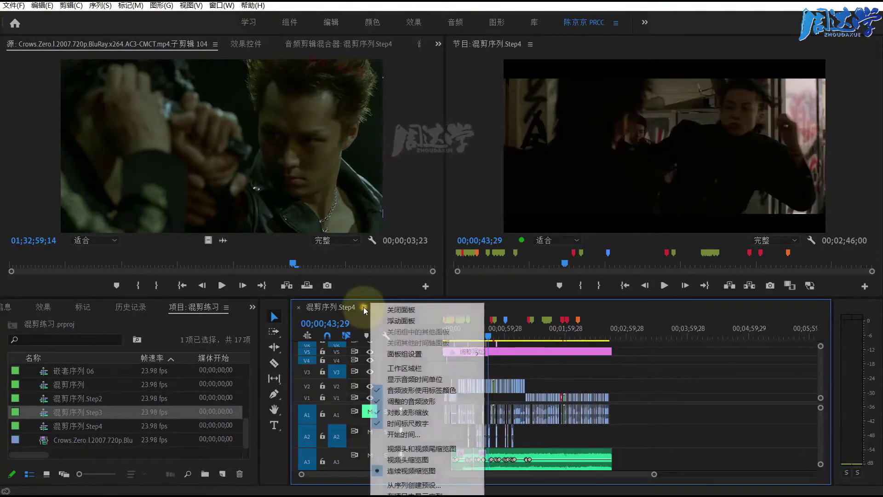
click(401, 371)
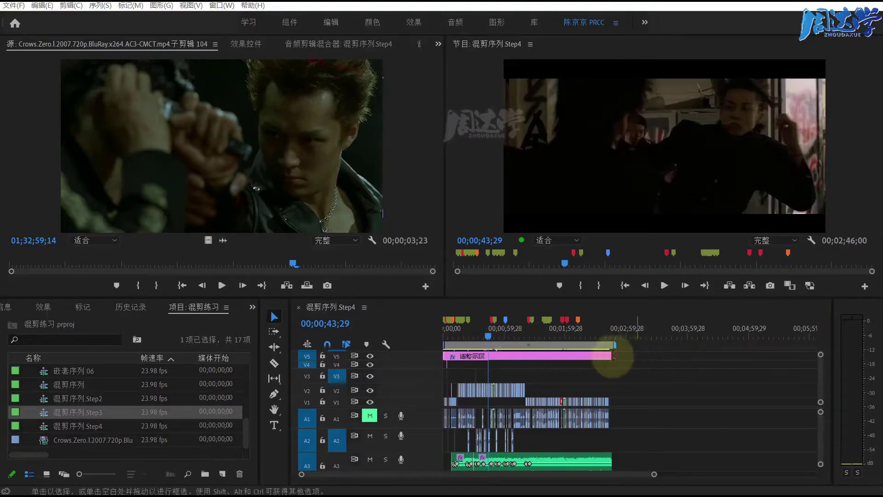
Drag the work area to start around 00;01;29 and end past the sequence end.
click(531, 344)
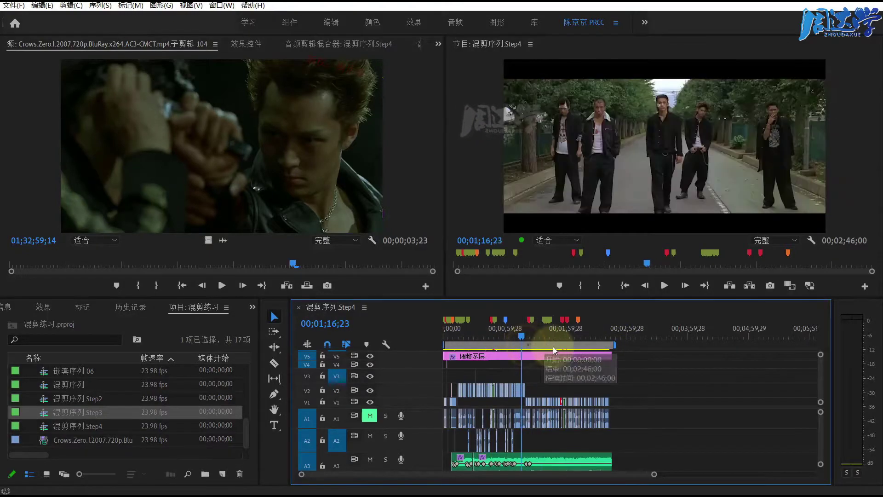
drag(525, 346, 557, 346)
drag(616, 345, 696, 345)
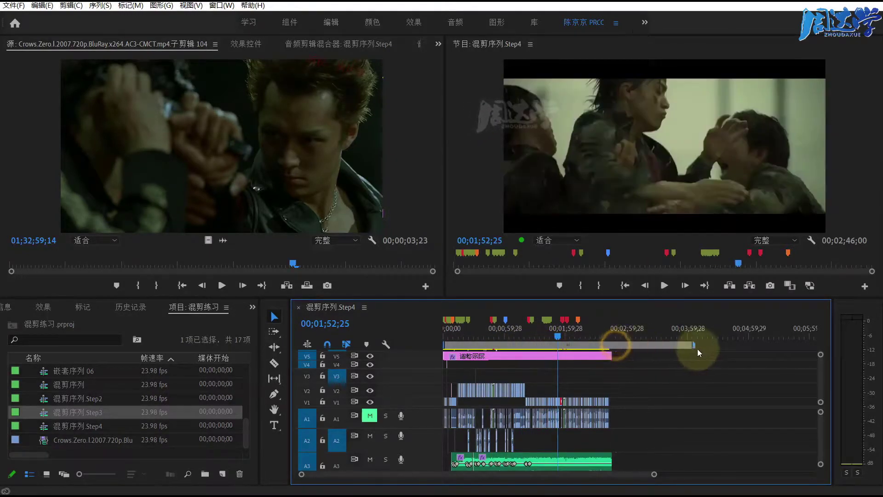
click(446, 346)
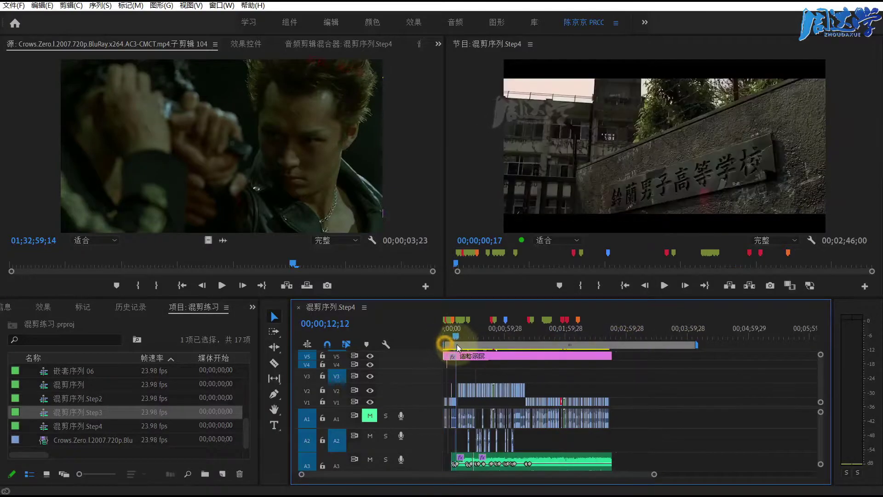
key(=)
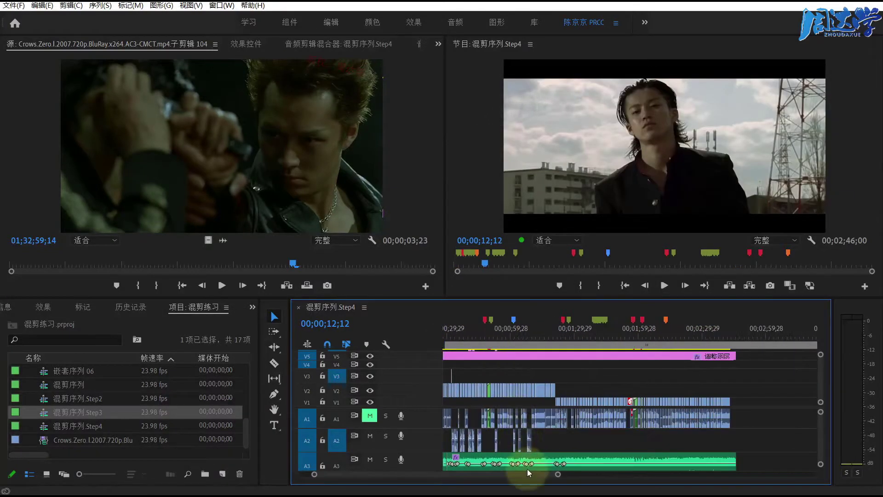
drag(528, 473, 510, 474)
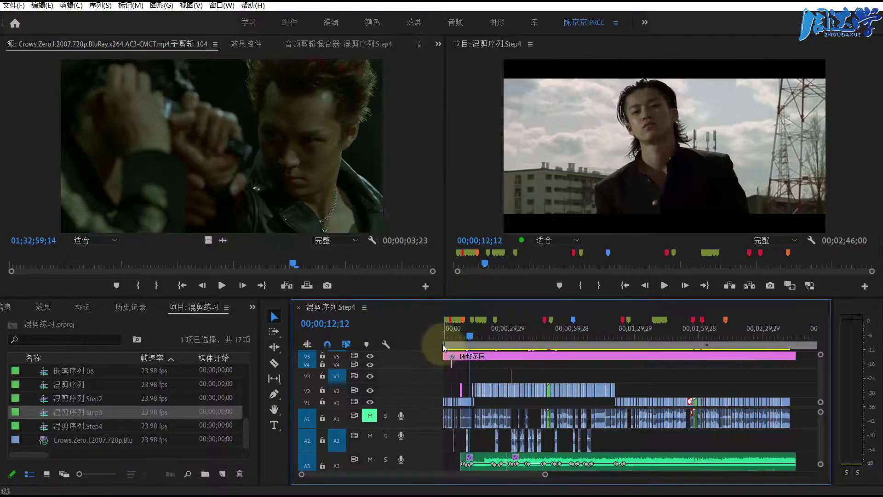
drag(448, 344, 648, 347)
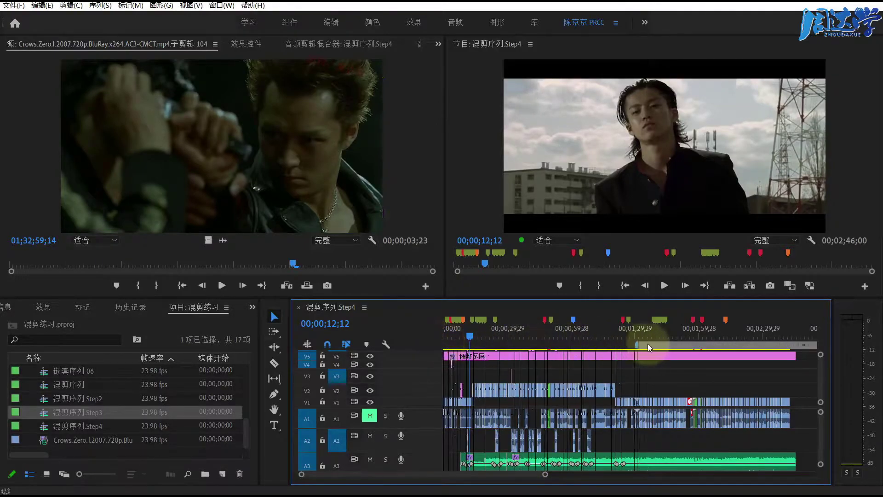
drag(474, 473, 512, 476)
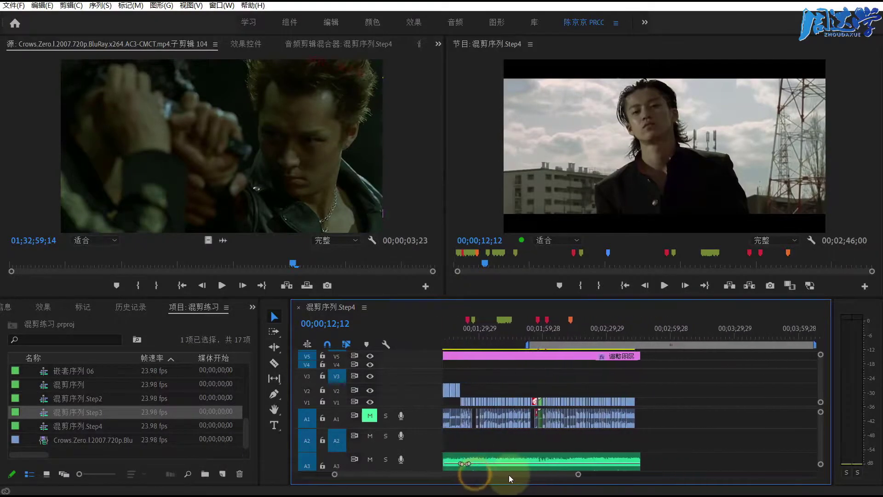
alt+scroll(577, 392, down, 2)
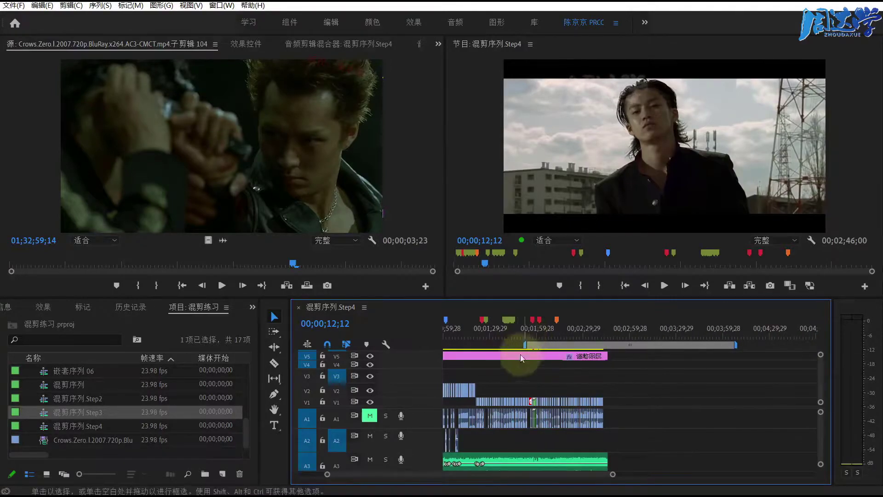
Open Export Settings and switch the source range to 自定义 (custom).
click(14, 6)
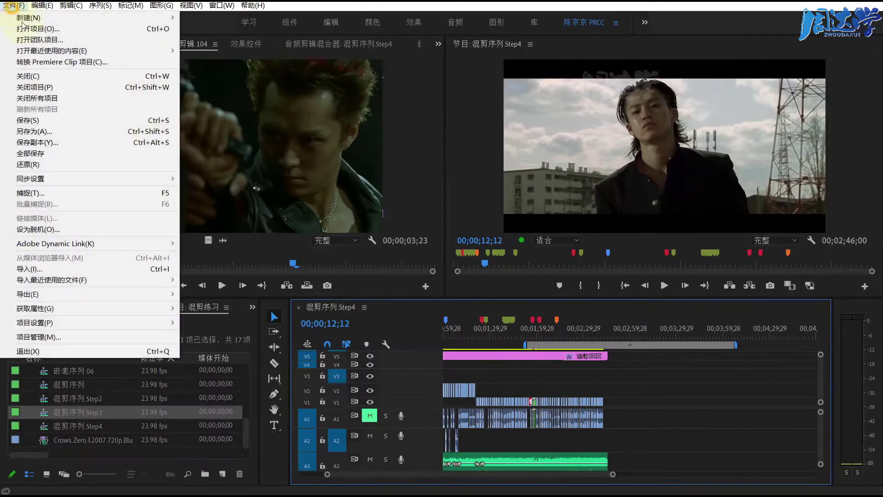
mouse_move(114, 294)
click(198, 295)
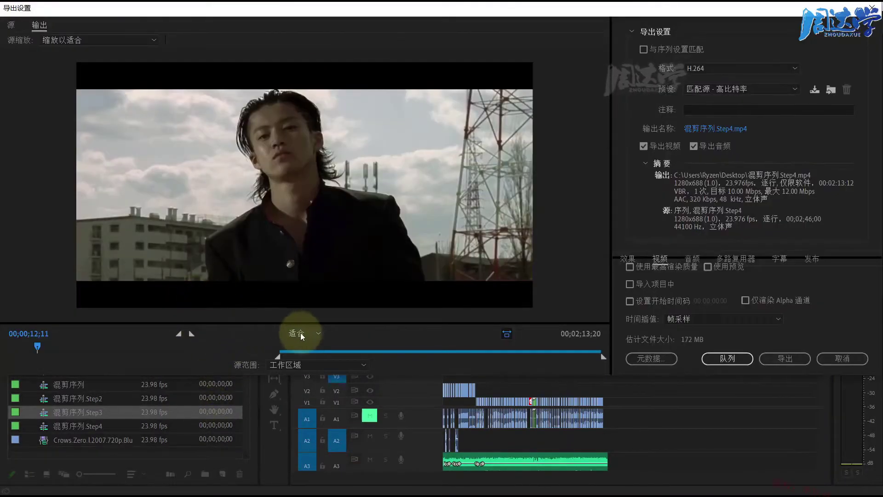
click(288, 364)
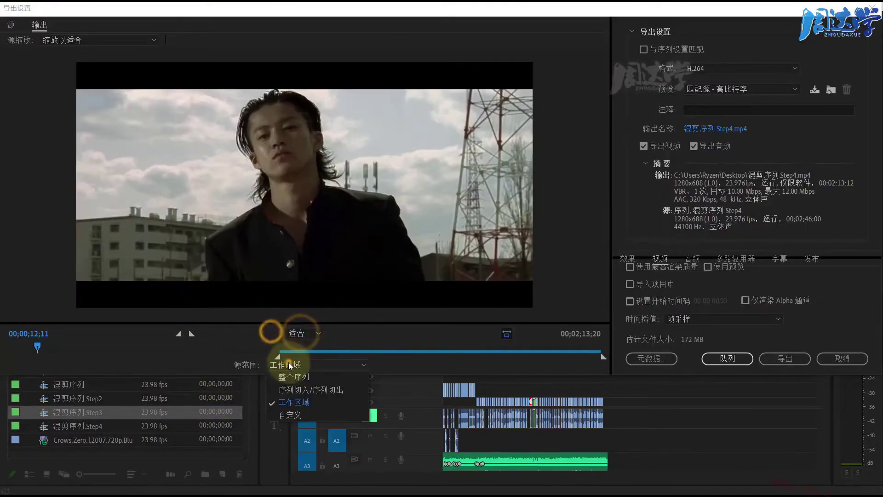
click(230, 351)
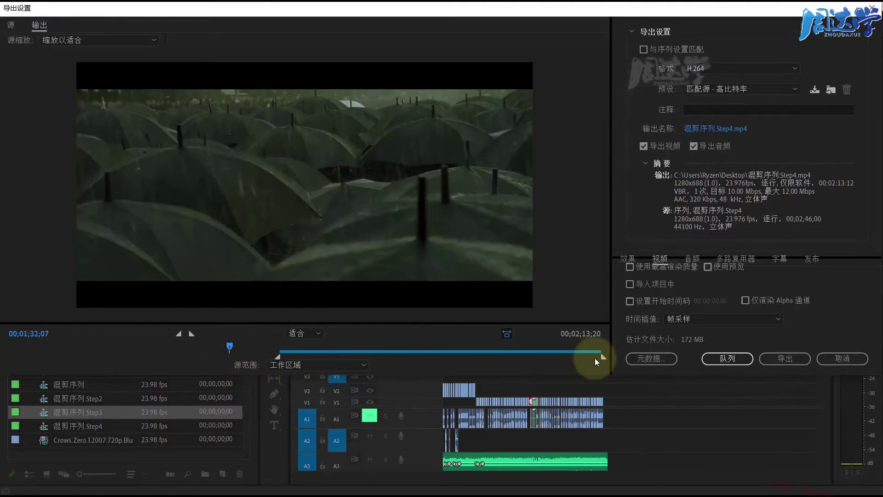
click(300, 365)
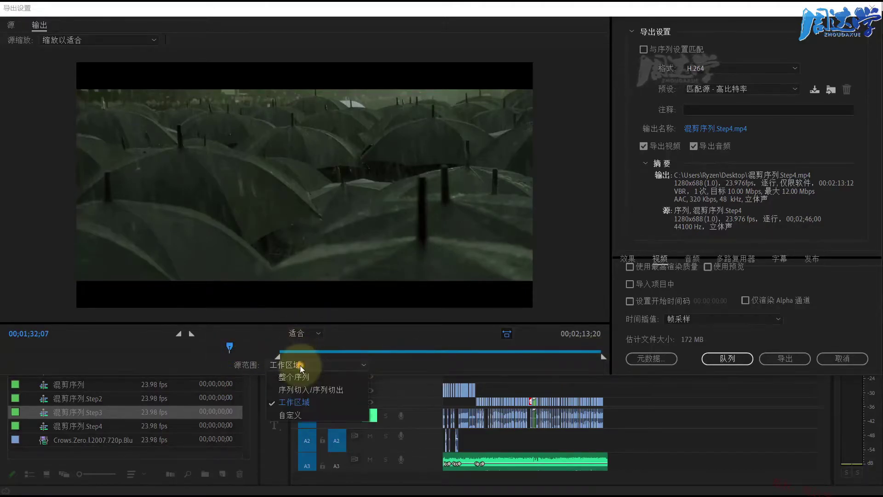
click(294, 416)
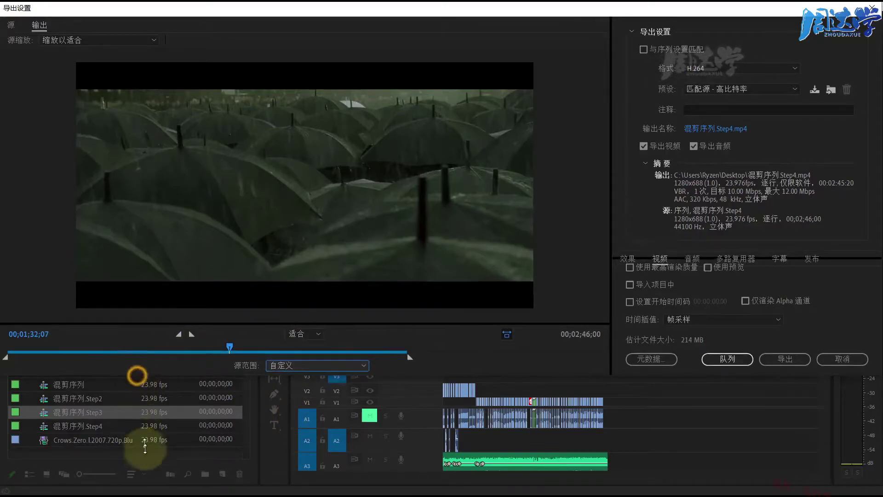
Trim the custom range to about 35 seconds, scrub it, and toggle aspect ratio correction.
drag(137, 376, 145, 493)
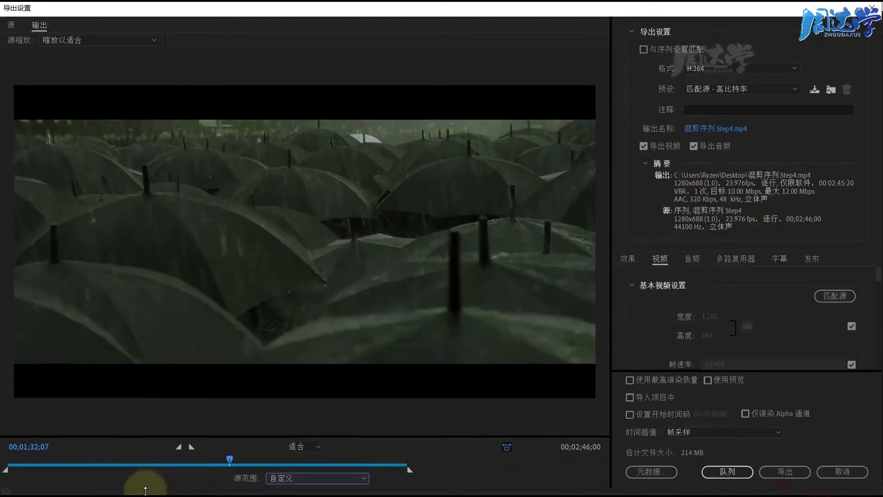
drag(409, 473, 457, 473)
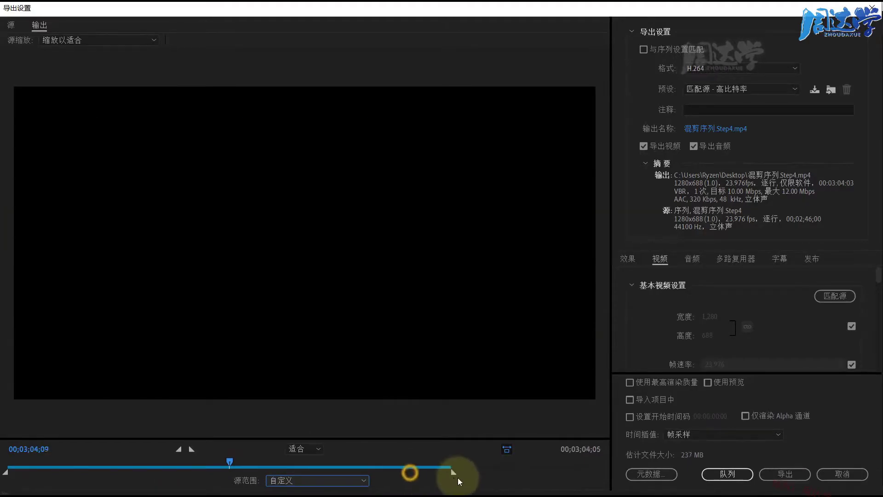
drag(5, 471, 6, 471)
drag(84, 479, 270, 473)
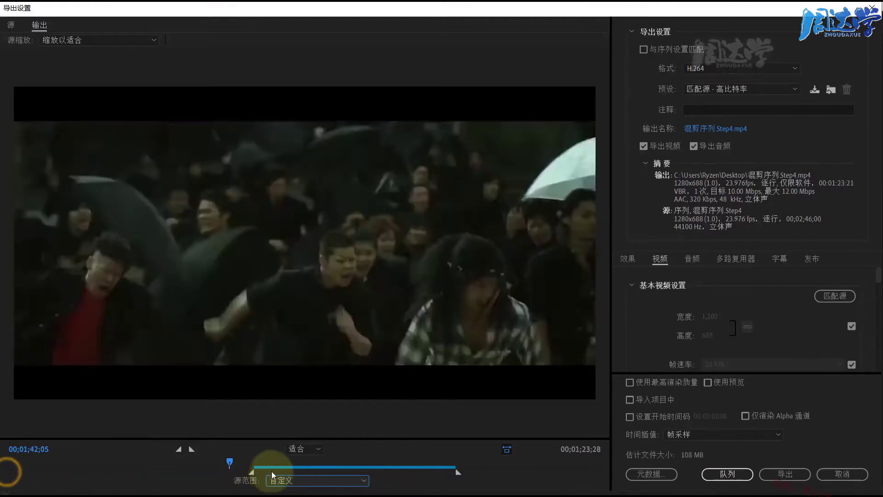
drag(457, 472, 361, 473)
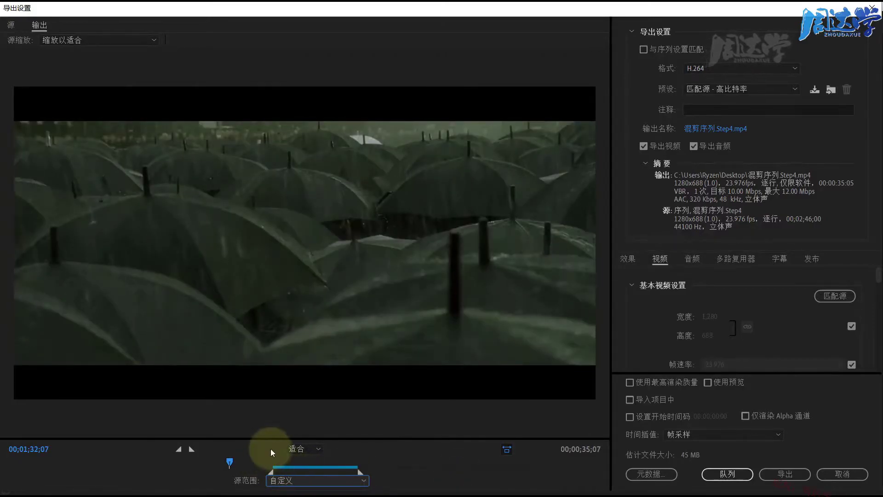
drag(222, 468, 347, 467)
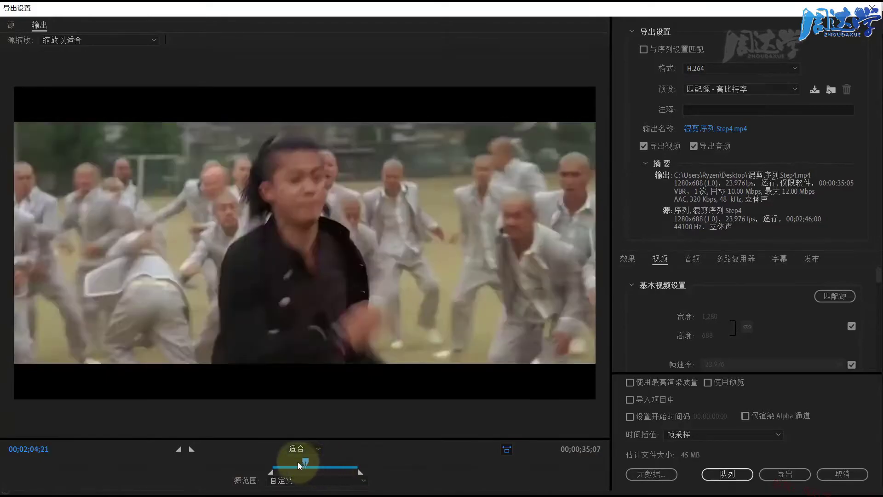
drag(346, 467, 296, 465)
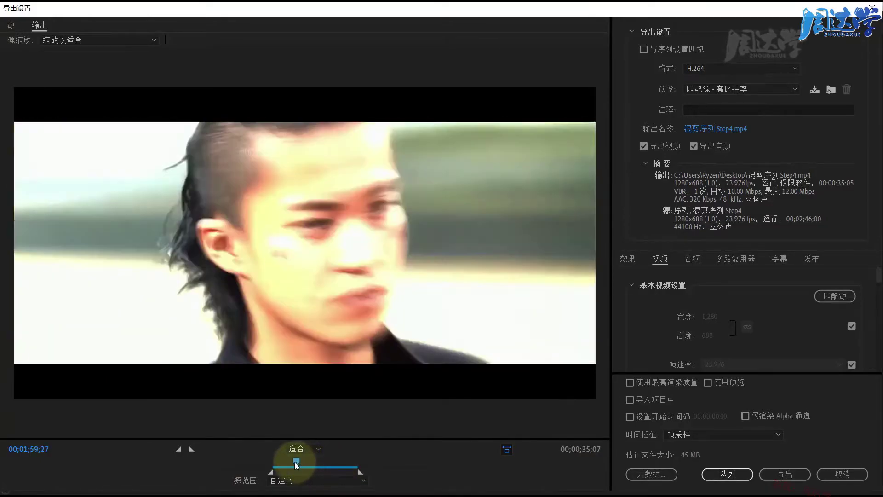
click(506, 448)
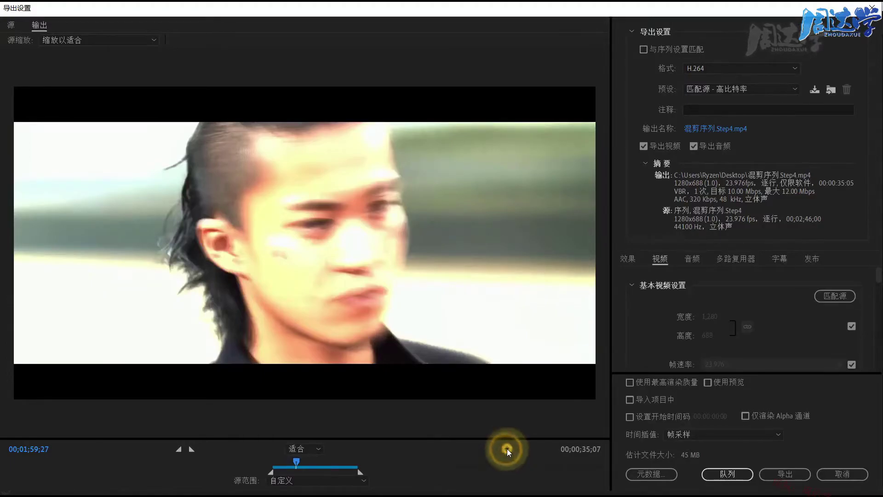
click(506, 448)
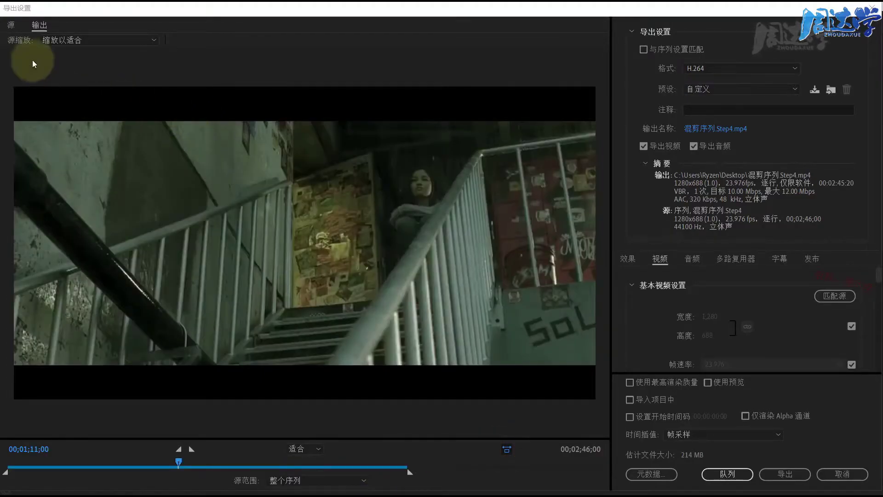
Crop the source to 16:10 (left 448, top 83, right 60, bottom 122) and preview the output.
click(11, 25)
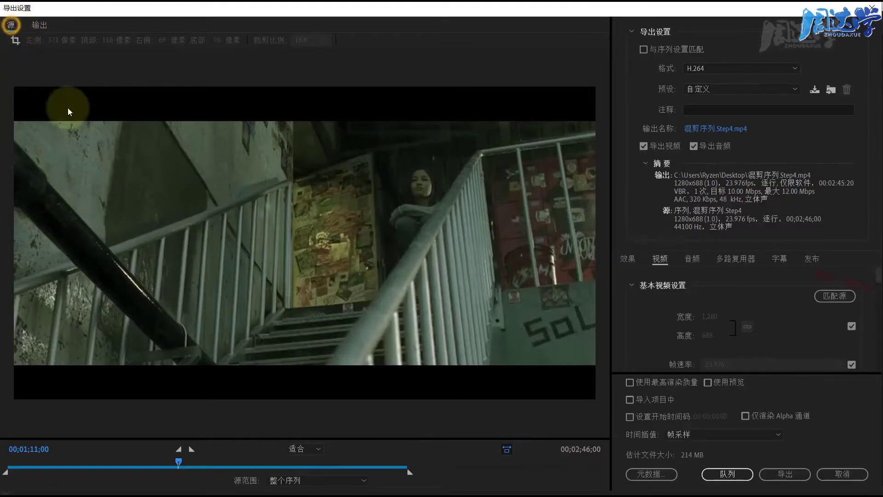
click(16, 40)
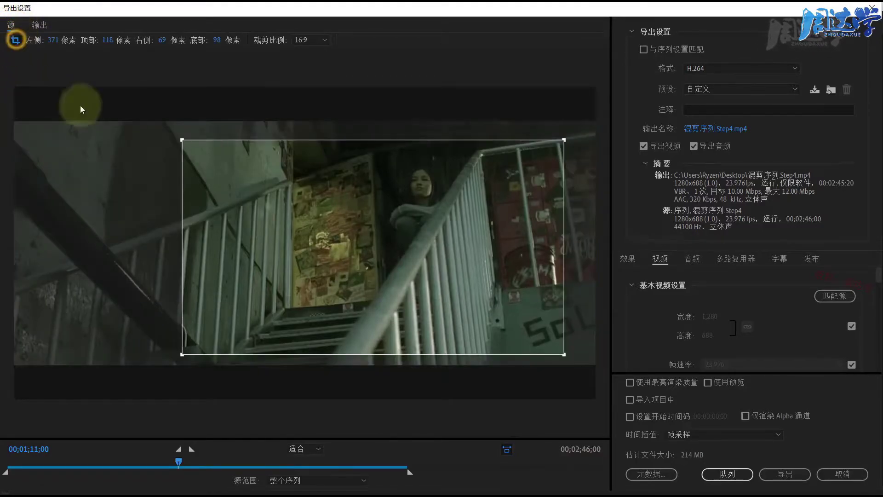
click(306, 40)
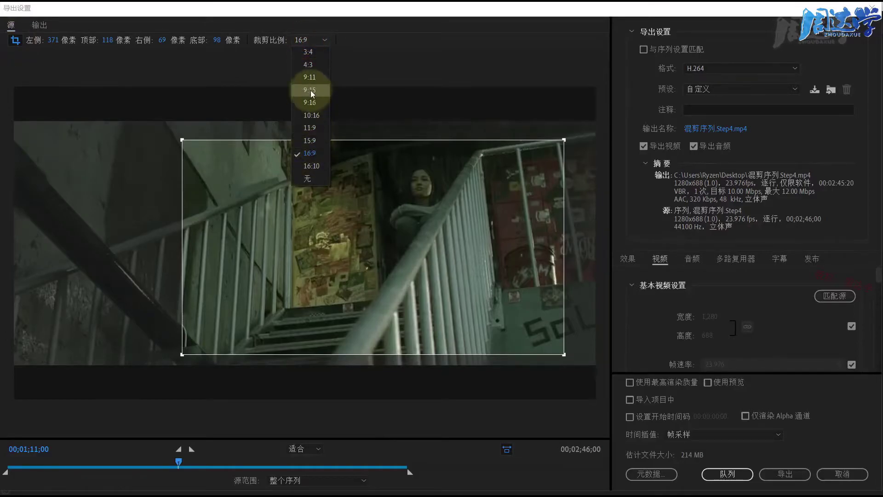
click(313, 167)
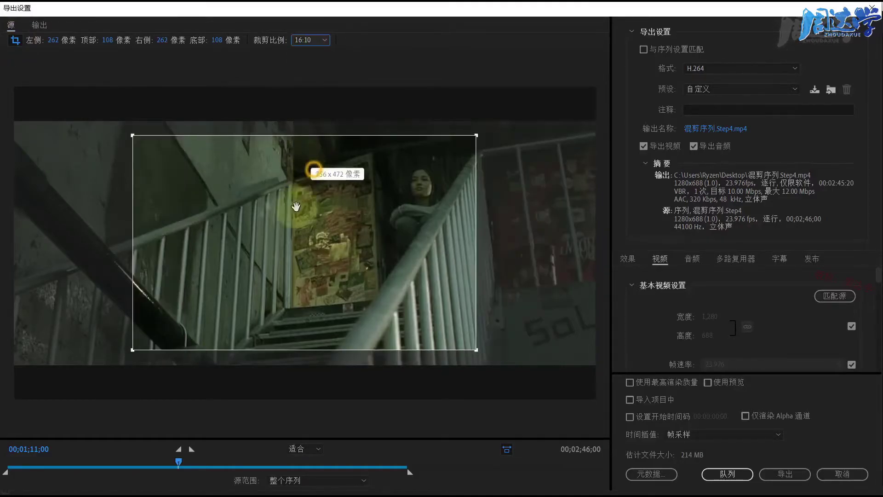
drag(265, 244, 358, 237)
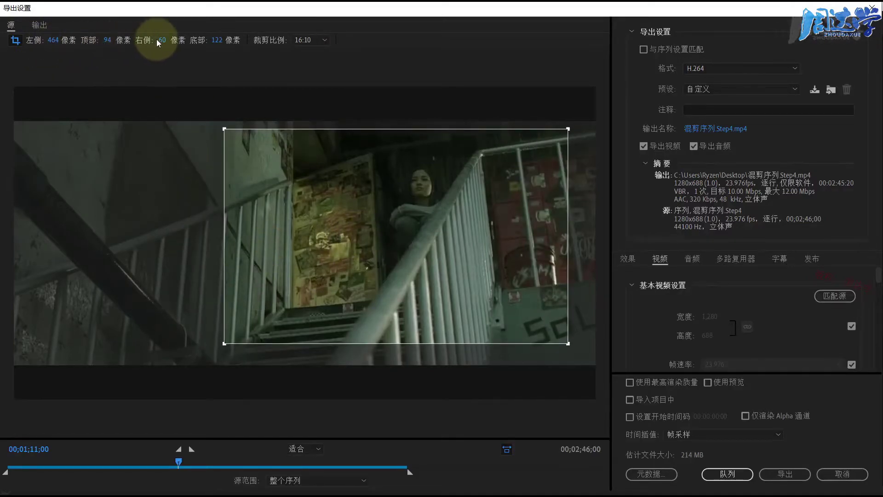
mouse_move(224, 129)
mouse_down()
mouse_move(264, 149)
mouse_move(224, 124)
mouse_up()
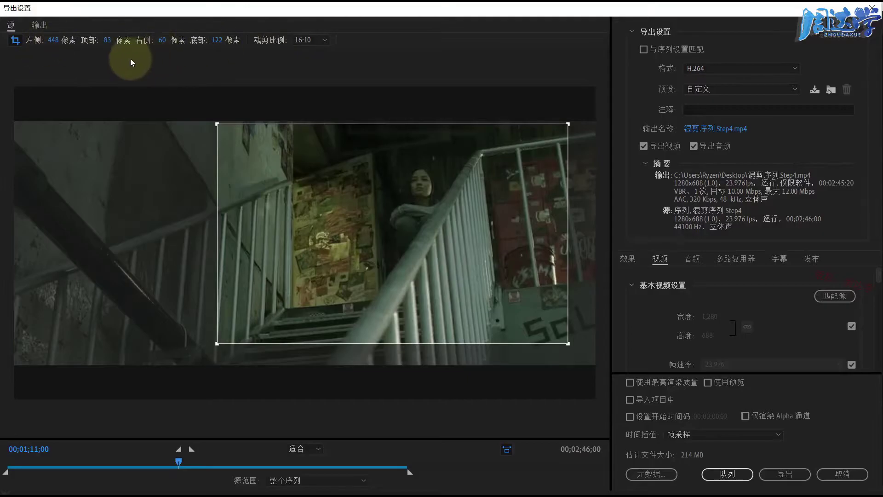
click(39, 26)
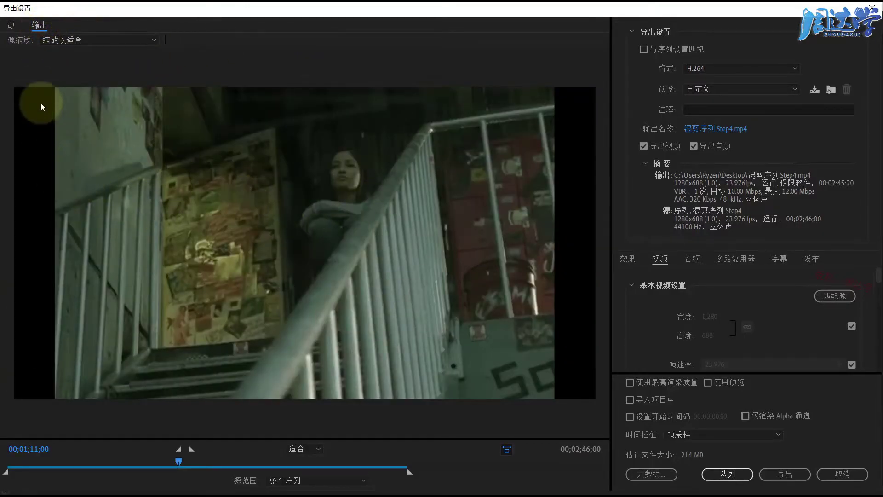
Try Scale to Fill, Stretch to Fill and Scale to Fit Black Borders as source scaling.
click(69, 40)
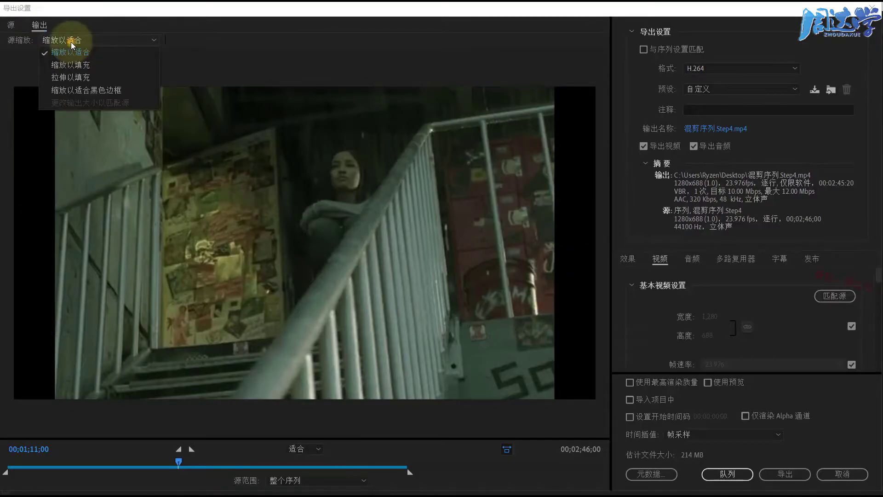
click(72, 64)
click(69, 40)
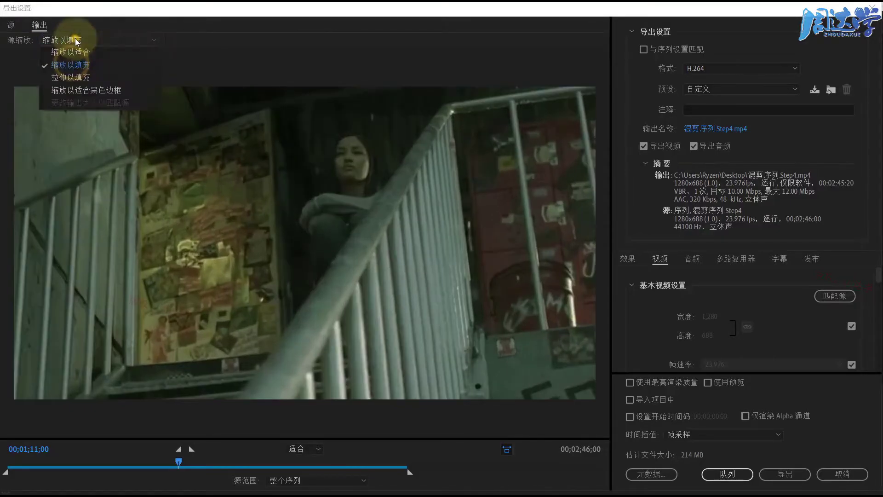
click(74, 76)
click(79, 41)
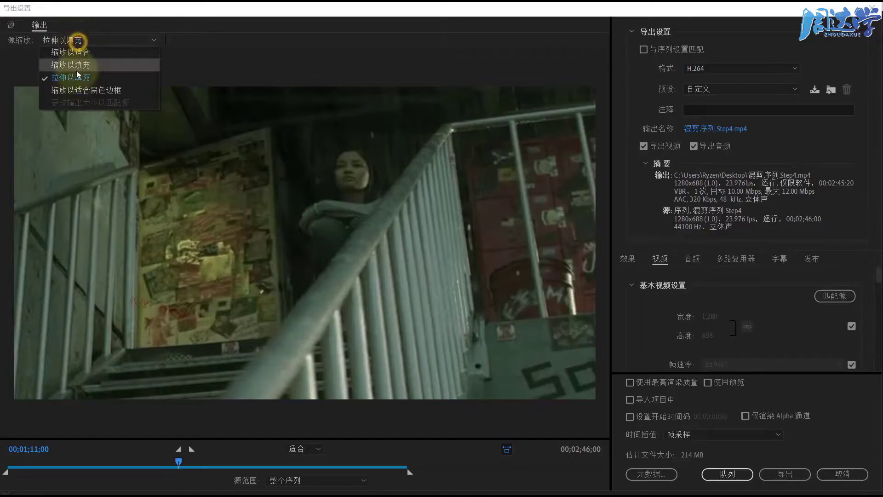
click(74, 88)
Return source scaling to Scale to Fit and switch cropping off on the Source tab.
click(73, 40)
click(69, 52)
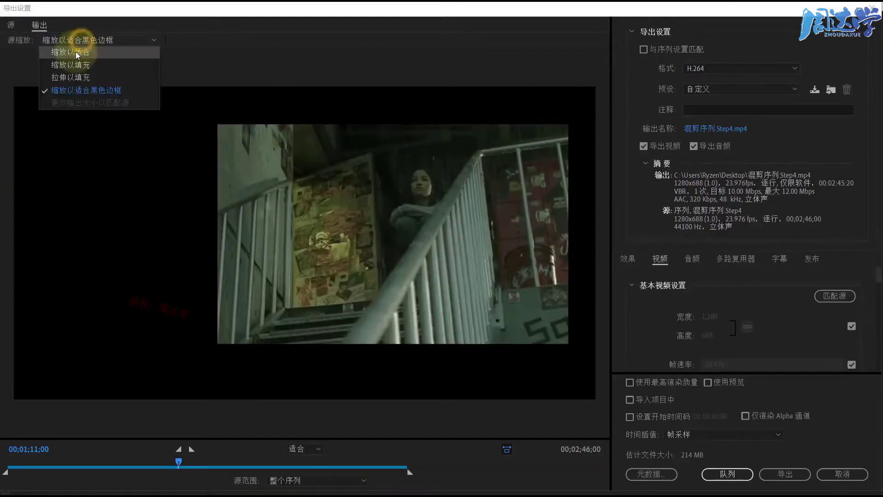
click(10, 25)
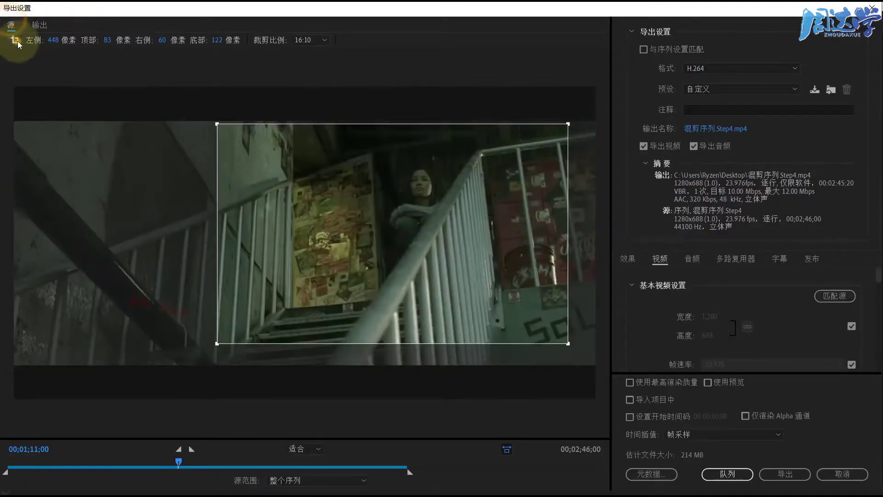
click(16, 41)
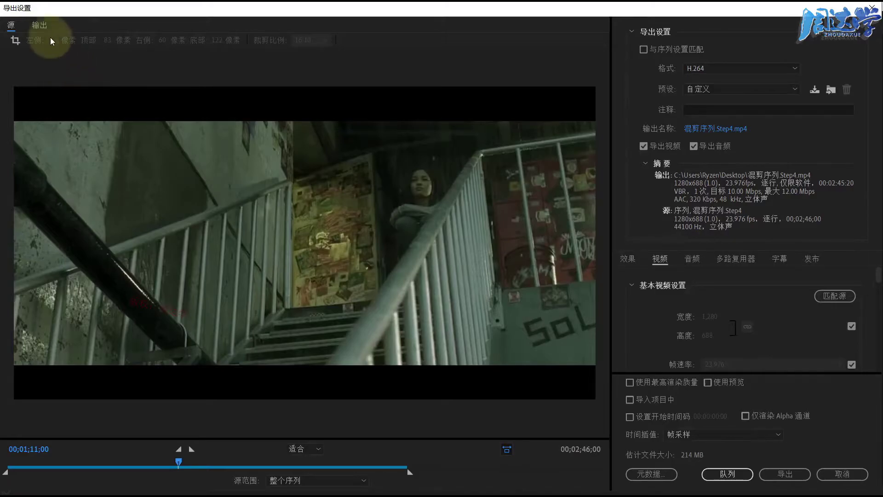
Glance at the Output preview, return to Source, and widen the export settings panel.
click(40, 25)
click(11, 25)
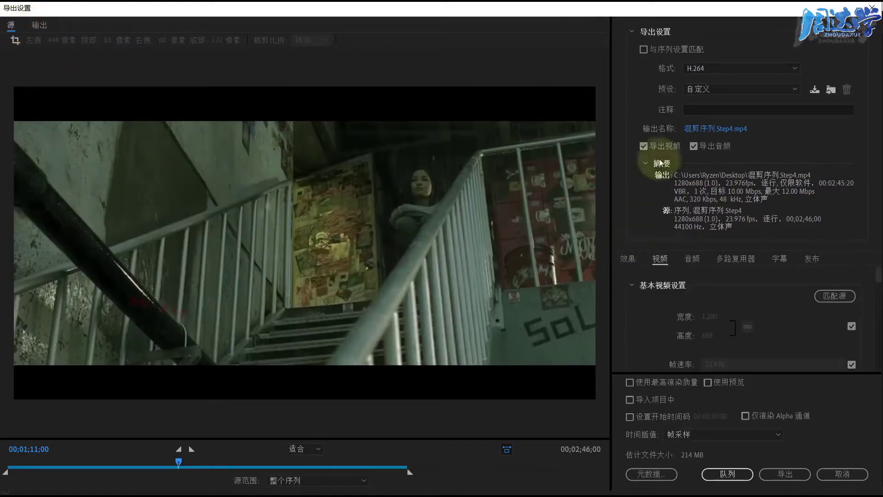
mouse_move(611, 114)
mouse_down()
mouse_move(568, 118)
mouse_move(579, 120)
mouse_up()
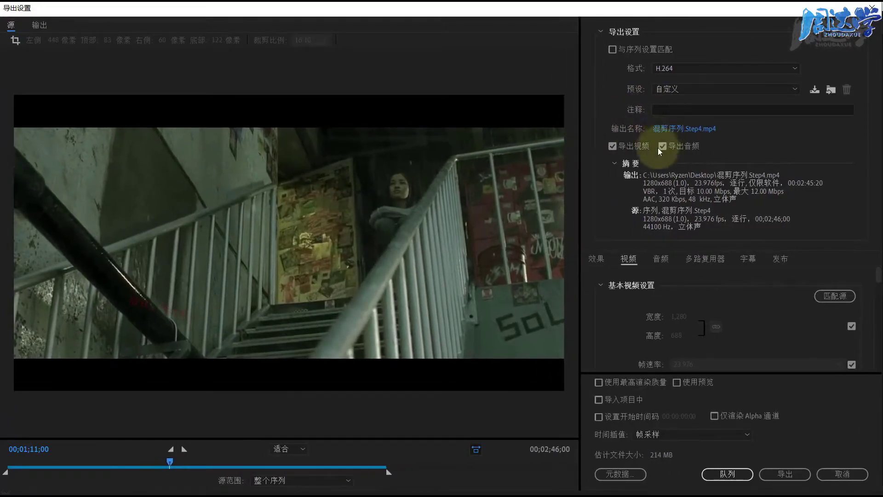
Collapse Export Settings and the encoding, colour and bitrate subsections, then re-expand Basic Video and Export Settings.
click(601, 31)
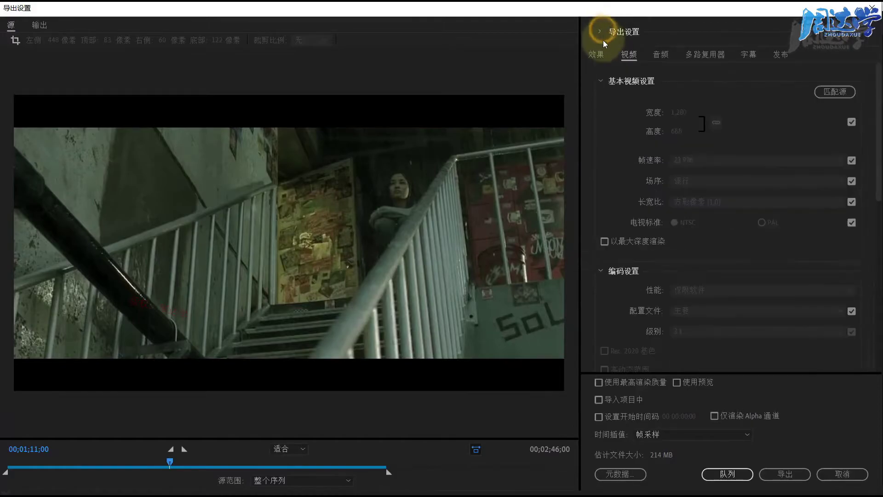
click(601, 81)
click(602, 98)
click(600, 119)
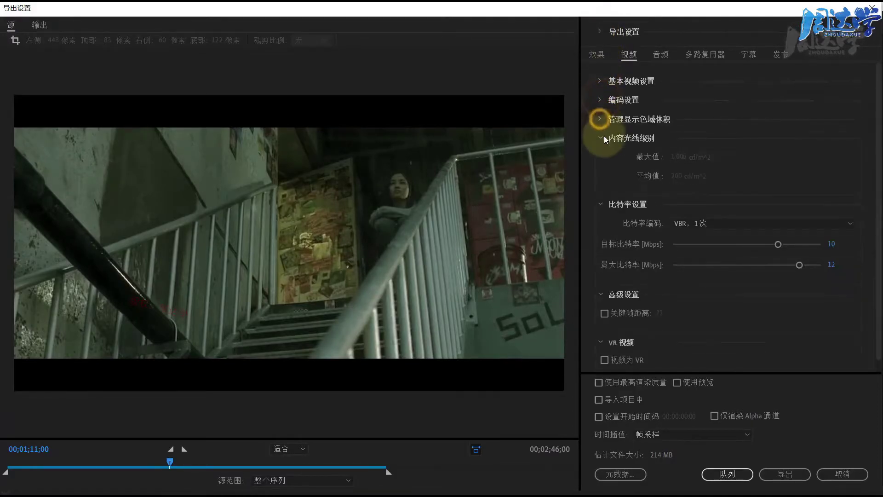
click(602, 137)
click(600, 157)
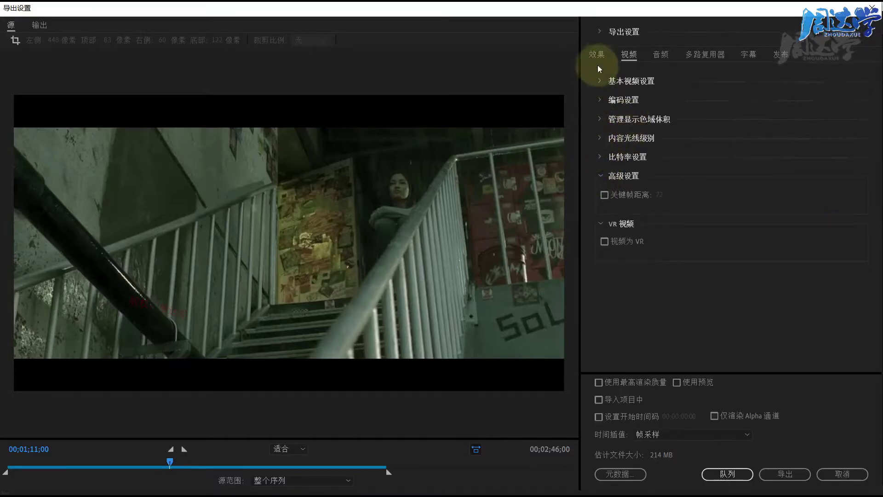
click(599, 82)
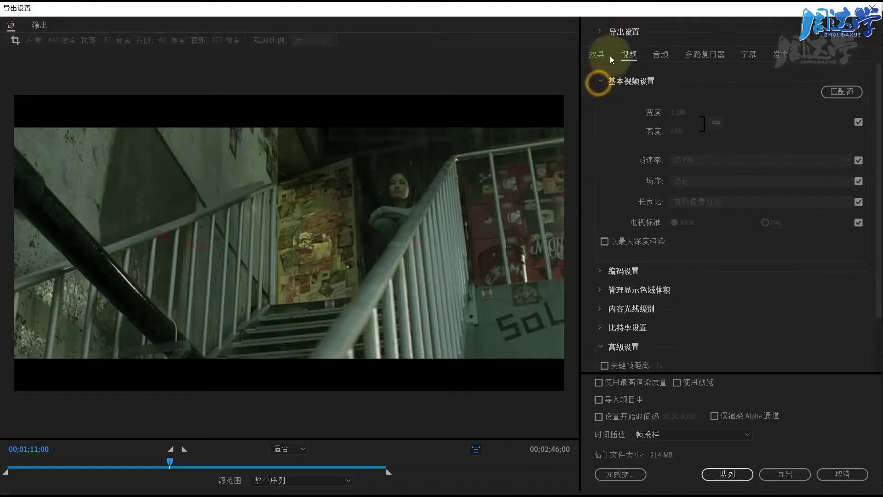
click(601, 33)
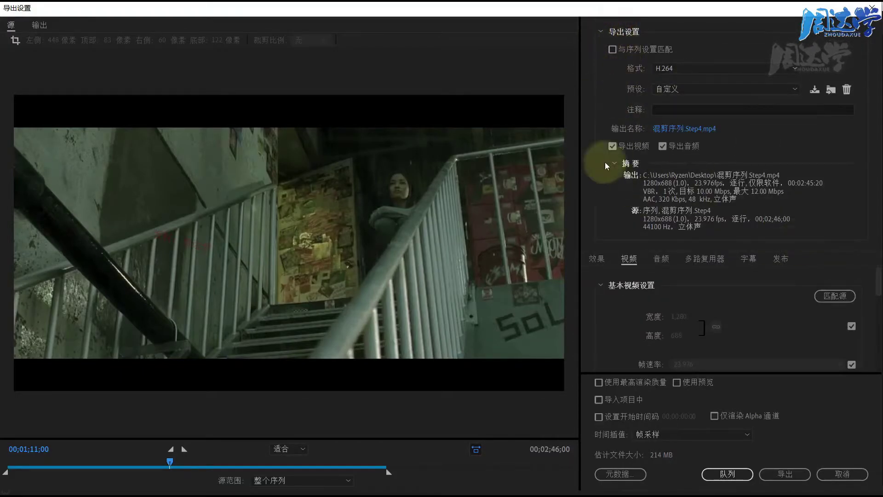
Try Match Sequence Settings, then uncheck it to restore H.264 and view the format list.
click(612, 49)
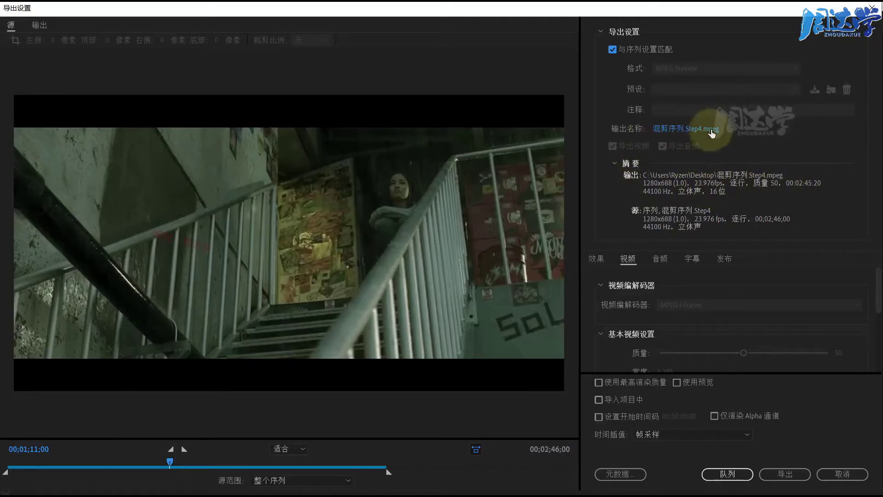
click(613, 49)
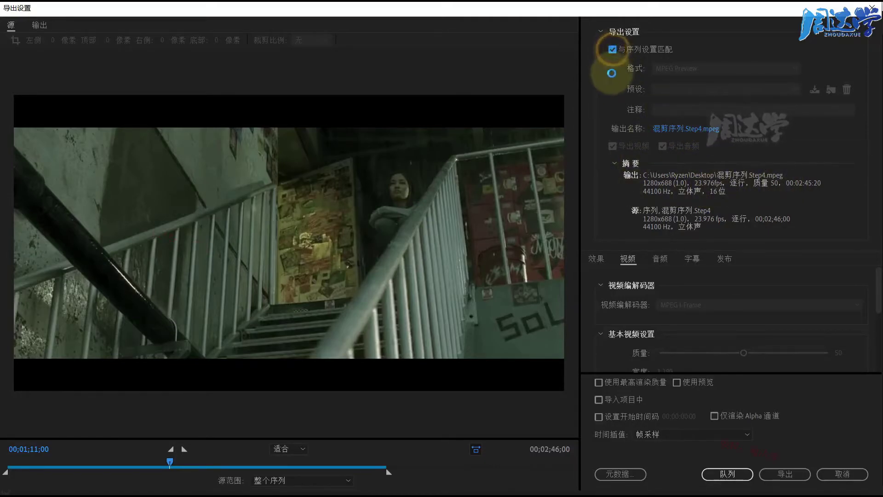
click(675, 68)
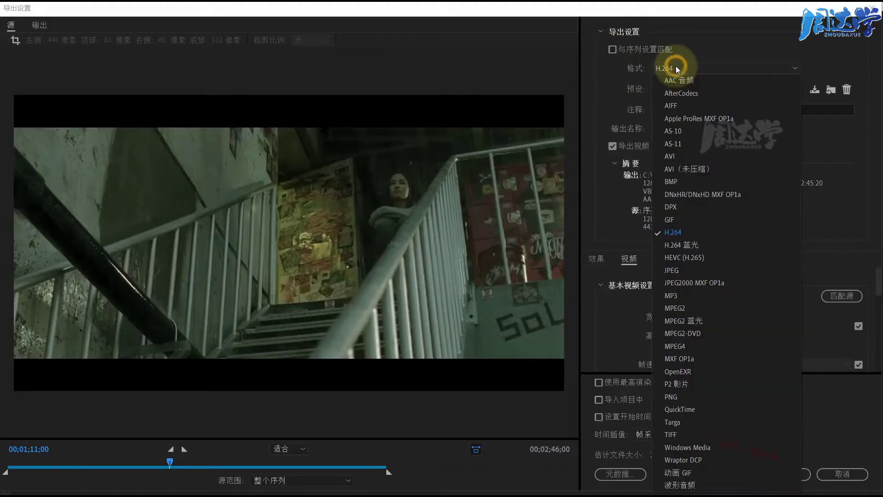
Keep H.264 and apply the 匹配源 - 高比特率 preset, then reopen the preset list.
click(683, 231)
click(681, 90)
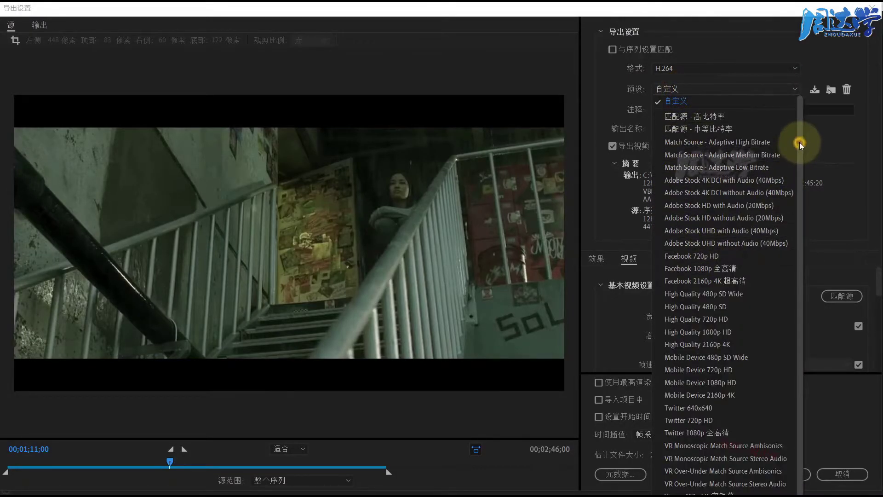
drag(799, 143, 796, 245)
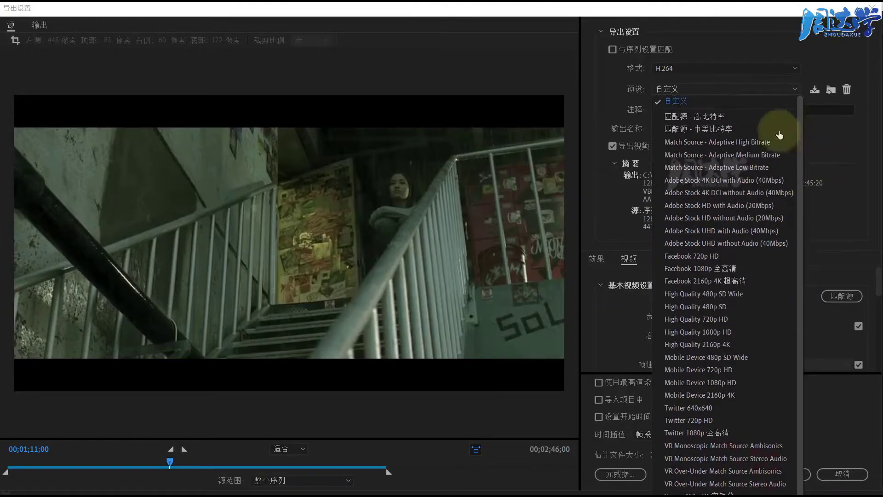
scroll(690, 170, up, 2)
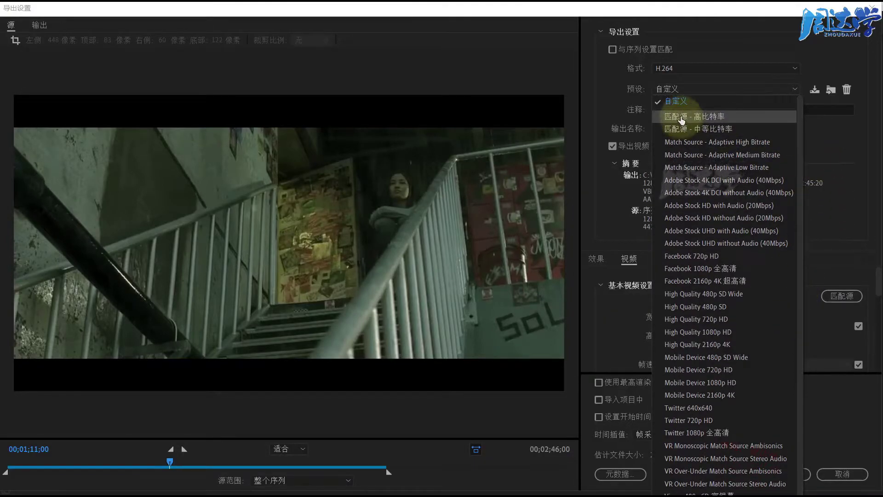
click(683, 116)
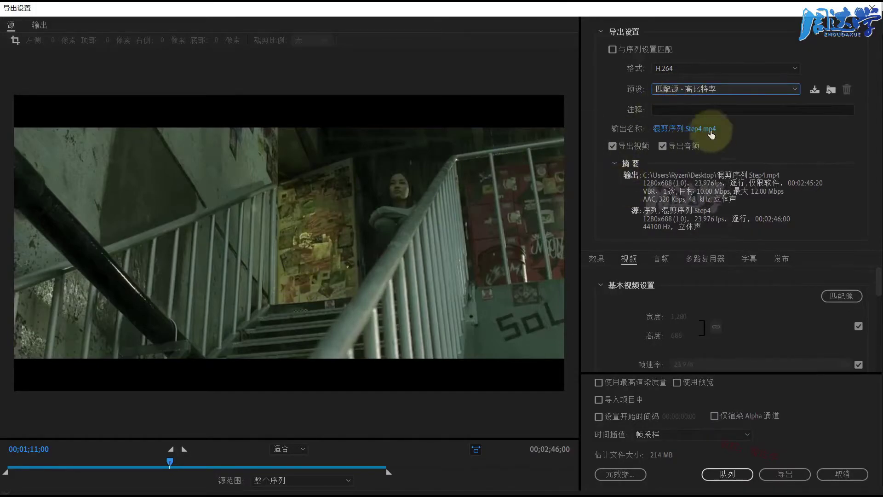
click(694, 87)
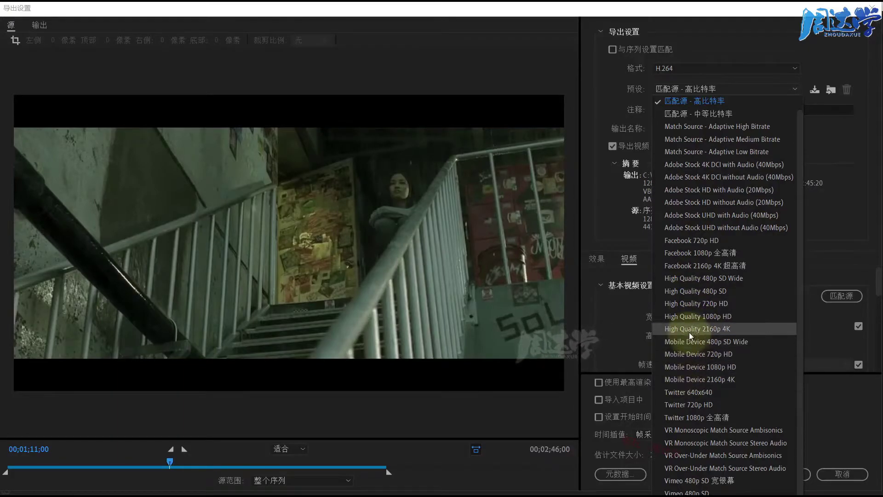
Choose the Match Source - Adaptive High Bitrate preset, targeting 6.50 Mbps with an estimated 141 MB file.
scroll(802, 226, down, 1)
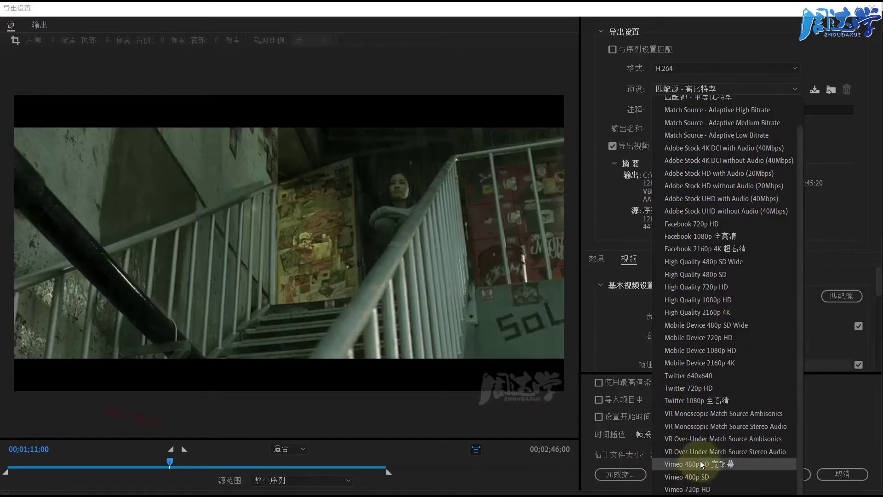
scroll(703, 372, up, 1)
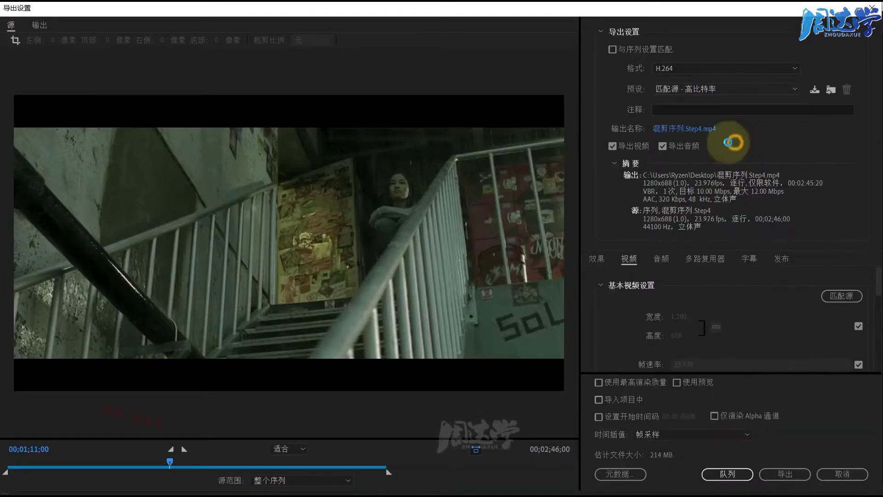
click(735, 142)
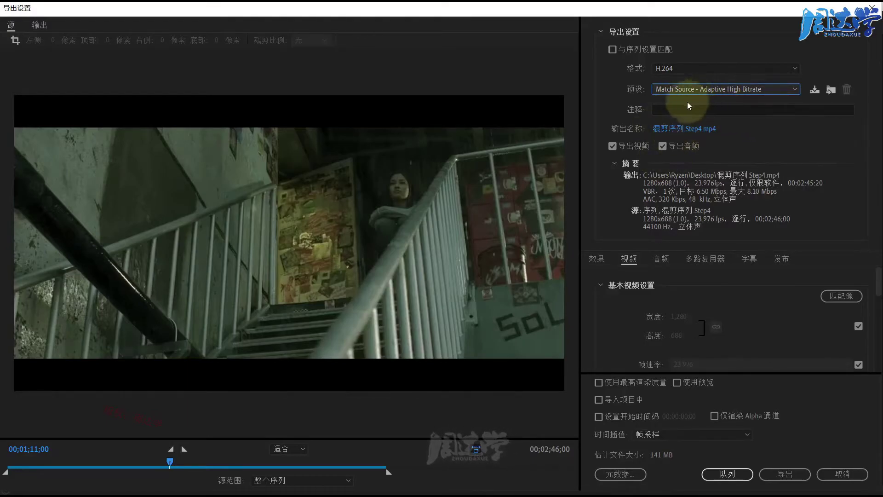
click(674, 68)
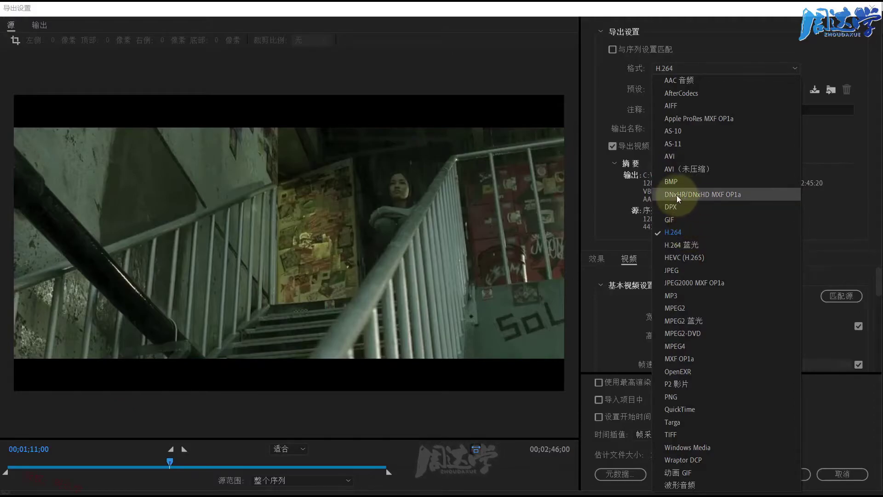
Use DNxHR/DNxHD MXF OP1a, browsing its presets and keeping DNX HQ 720p 23.976 for 1280x720.
key(Escape)
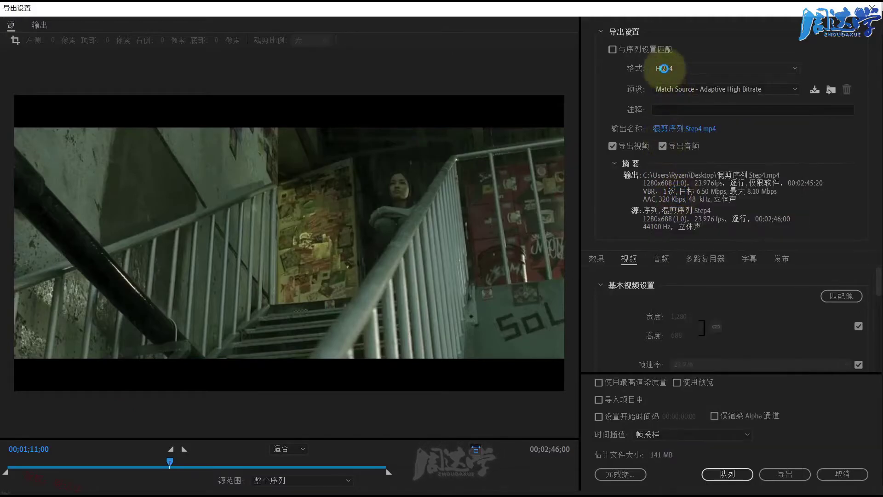
click(672, 89)
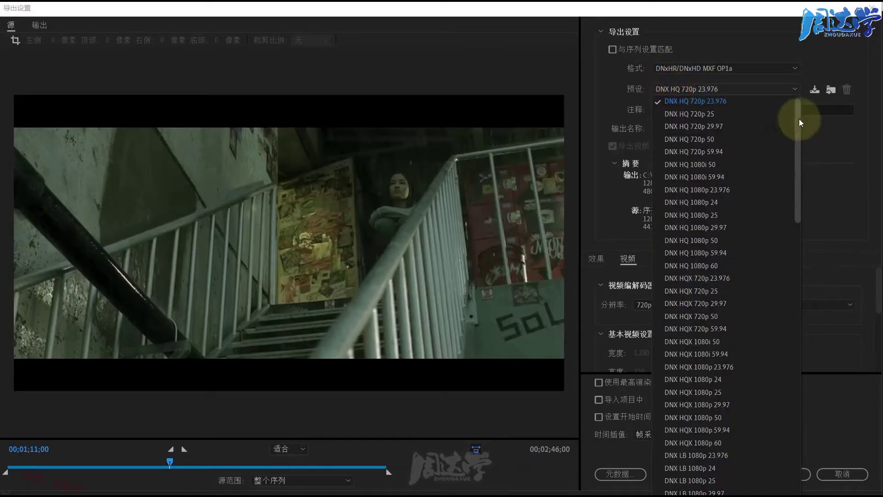
drag(799, 118, 797, 196)
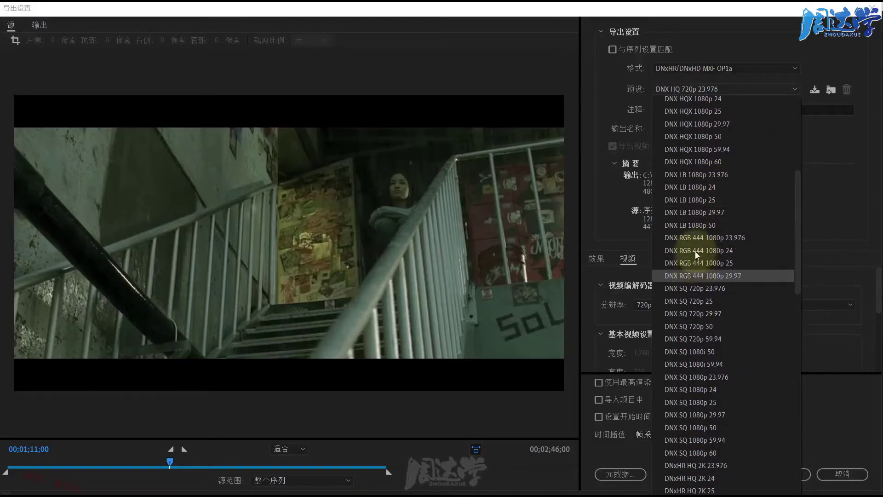
scroll(688, 393, down, 5)
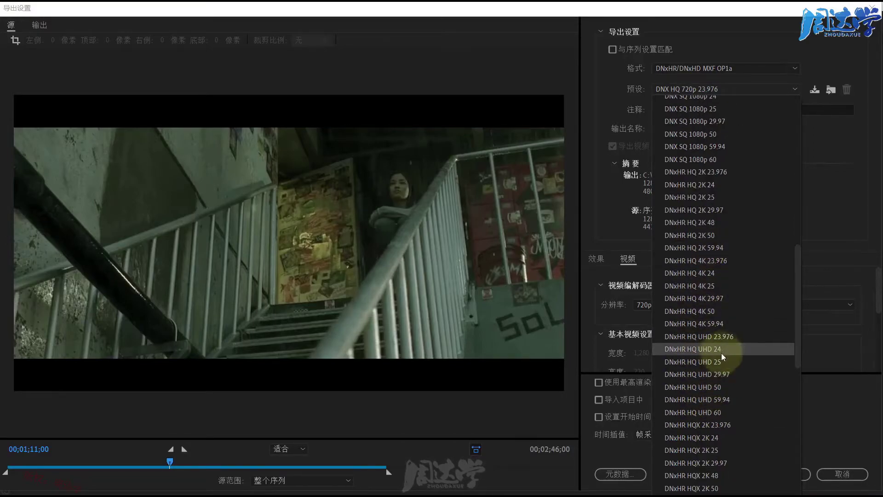
scroll(713, 345, down, 5)
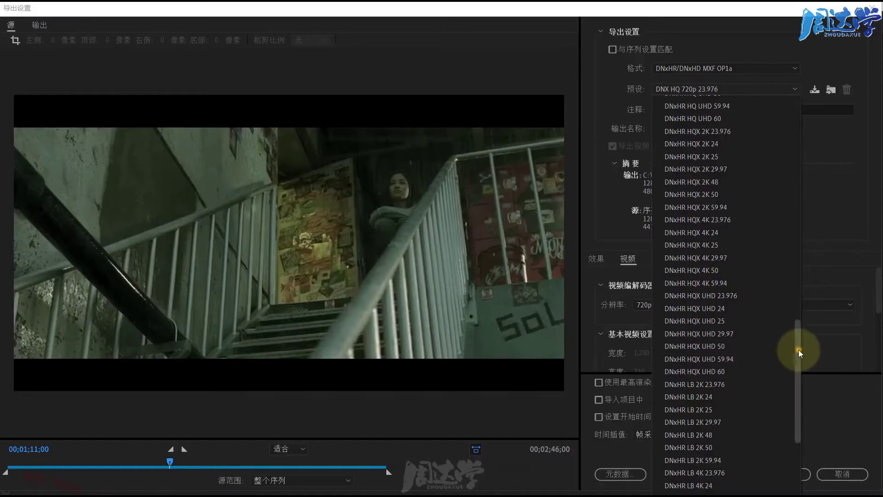
drag(799, 350, 782, 459)
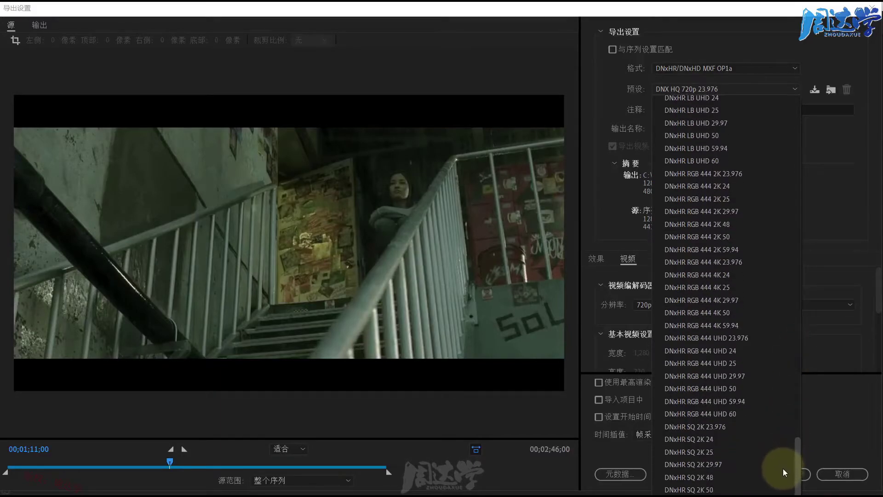
mouse_move(782, 459)
mouse_down()
mouse_move(782, 491)
mouse_move(791, 404)
mouse_up()
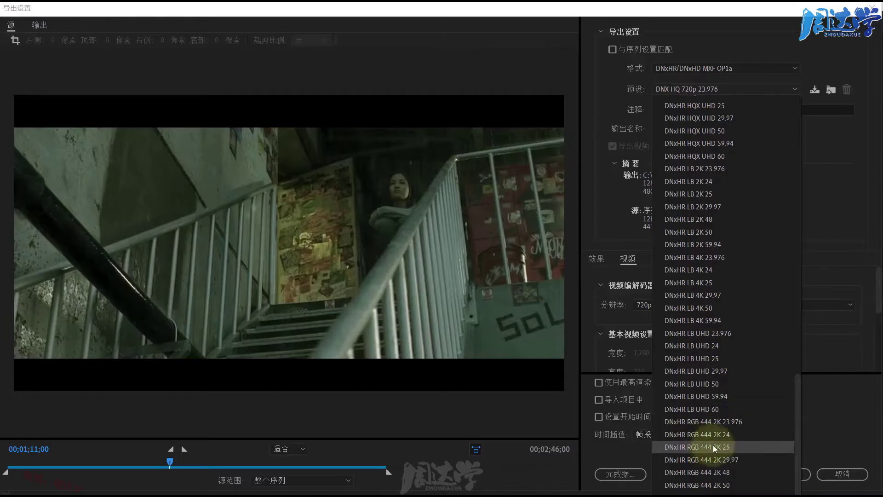
scroll(703, 225, up, 10)
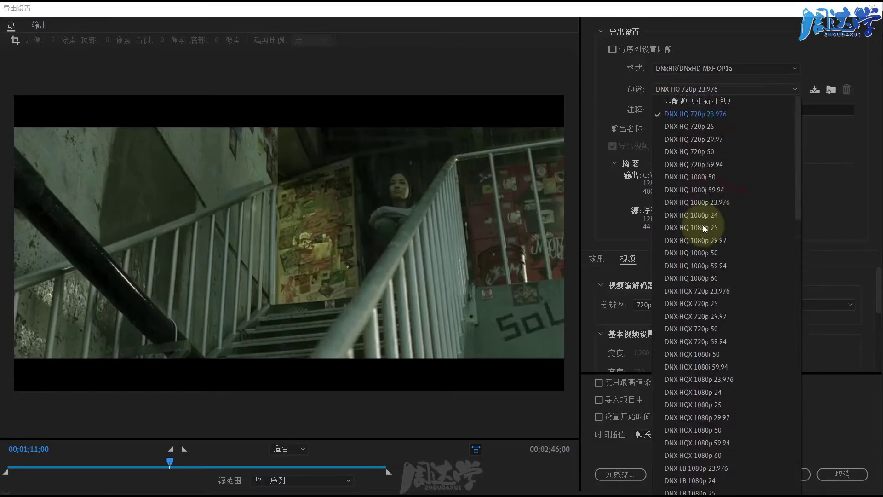
click(629, 89)
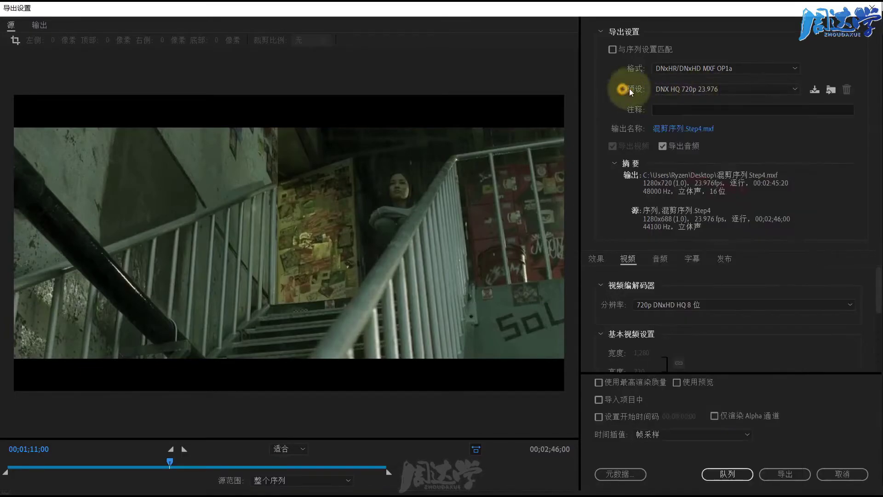
click(674, 65)
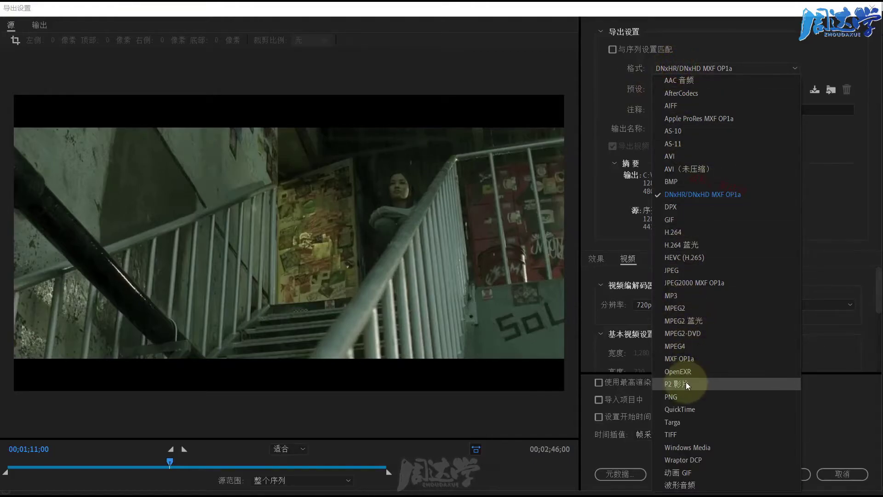
Choose QuickTime with the Adobe Stock 4K DCI with Audio (ProRes 422 HQ) preset at 4096x2160.
click(682, 409)
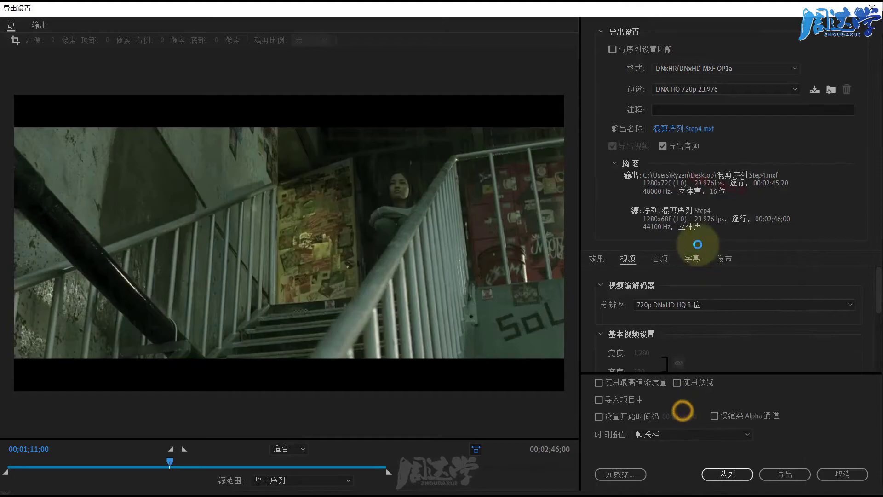
click(671, 85)
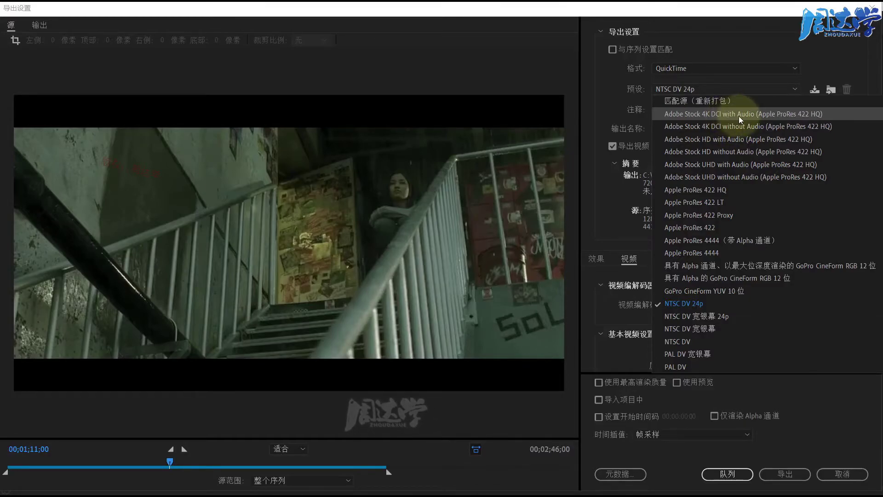
click(739, 116)
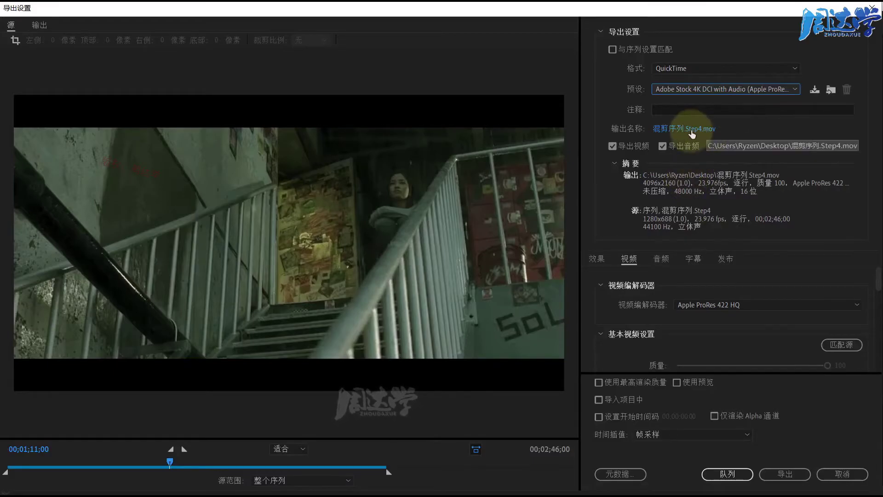
click(680, 68)
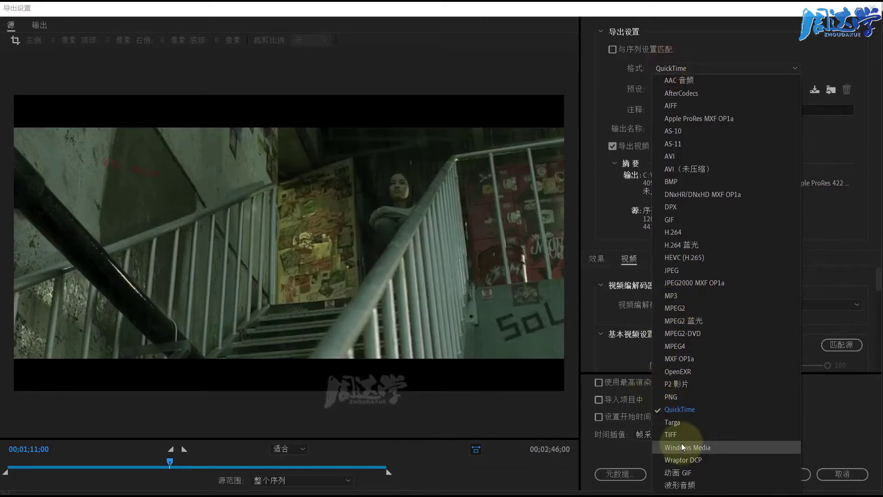
Try the 波形音频 format, keeping its WAV 48 kHz 16 位 preset.
click(679, 484)
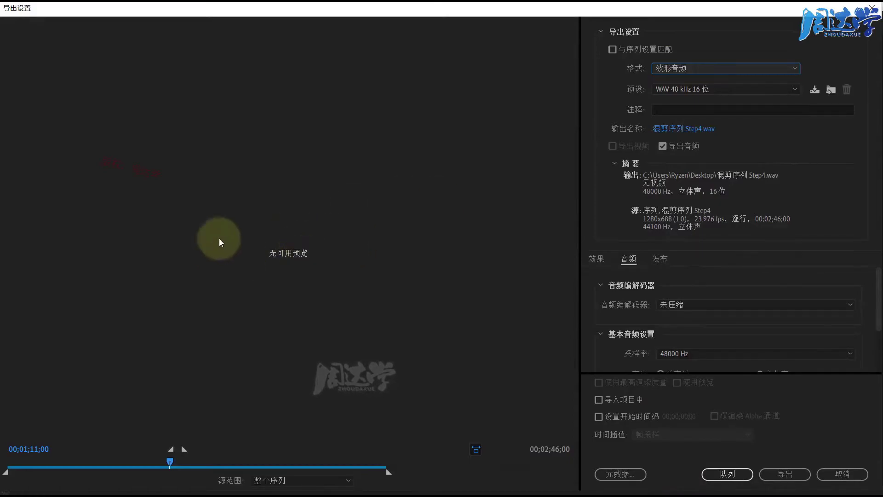
click(681, 89)
click(670, 101)
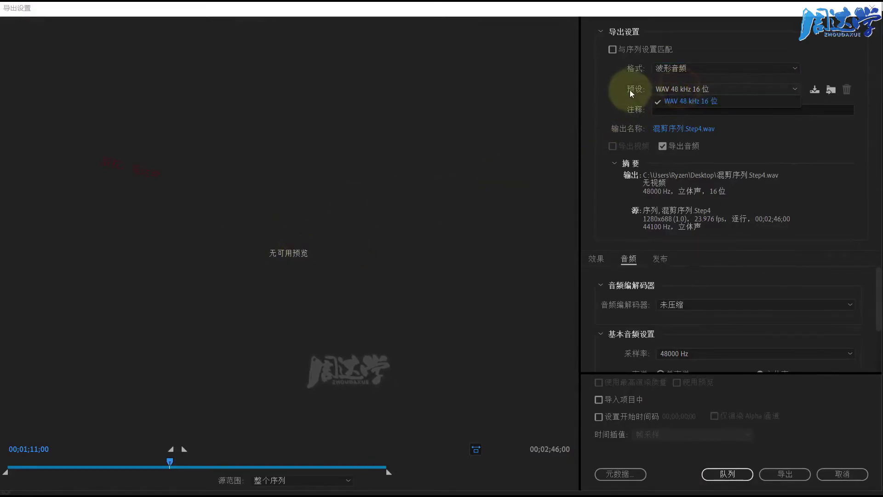
Switch the format to AAC 音频 with the stereo 48 kHz 256 kbps preset.
click(672, 67)
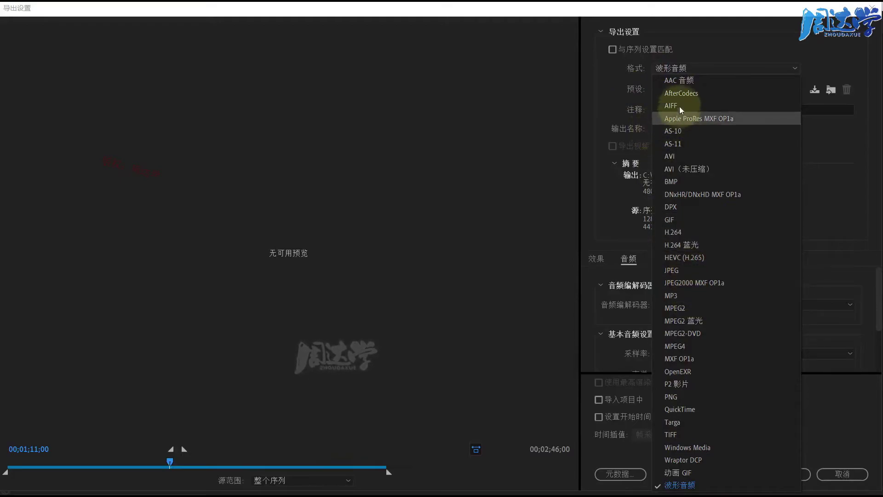
click(678, 82)
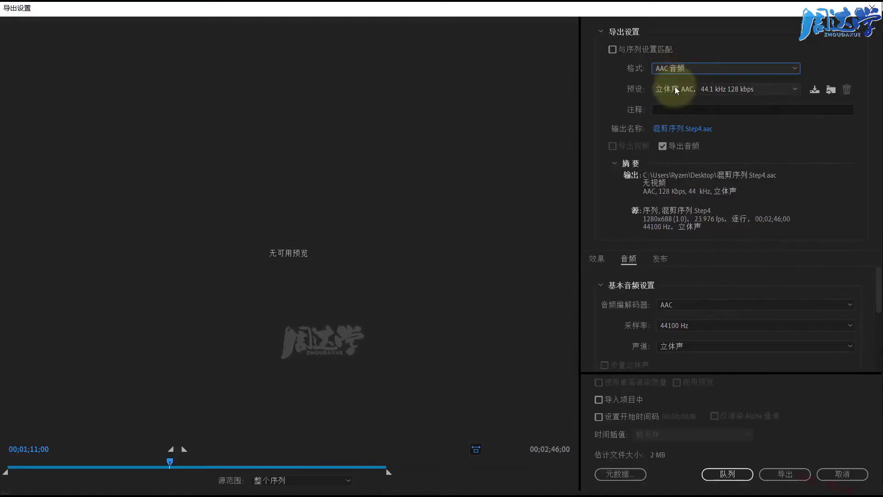
click(674, 87)
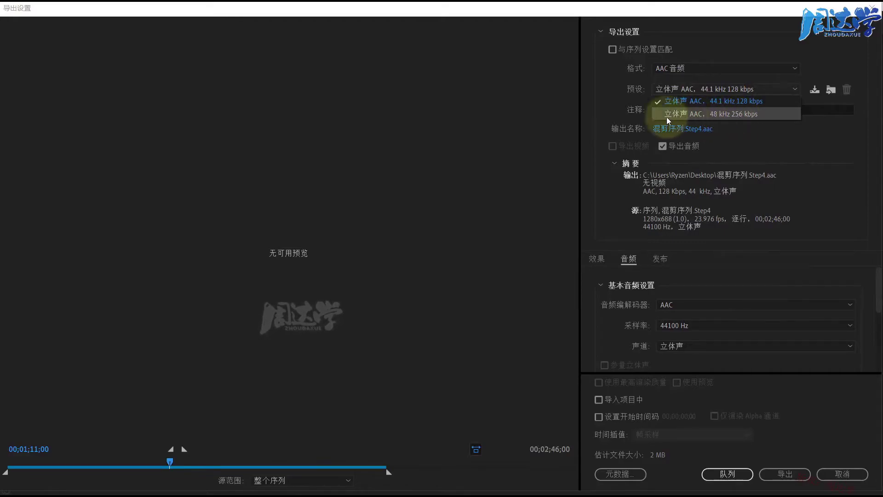
click(691, 112)
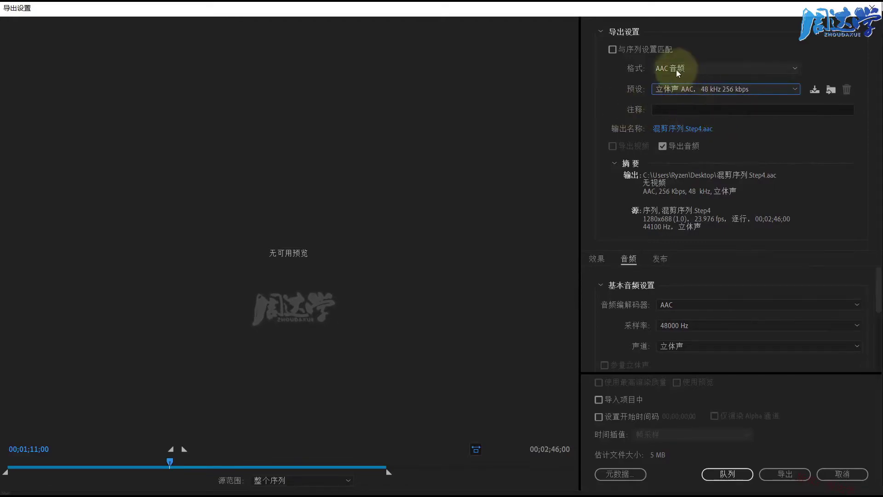
click(696, 90)
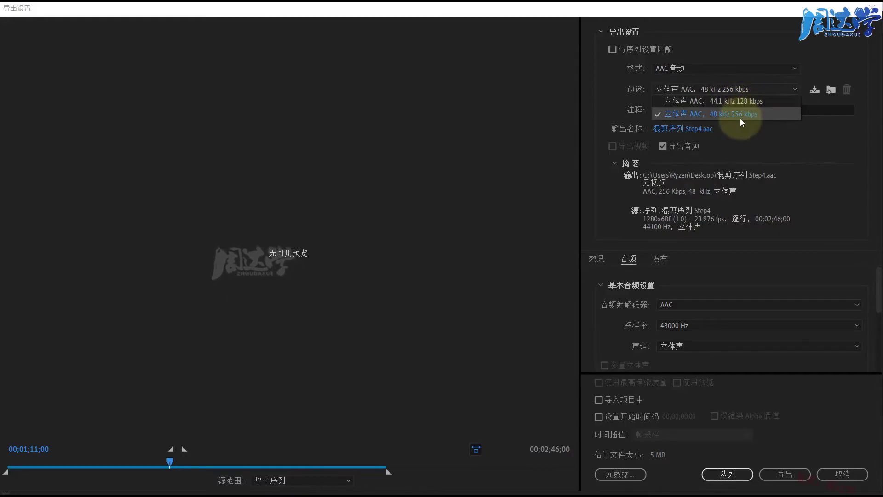
click(677, 67)
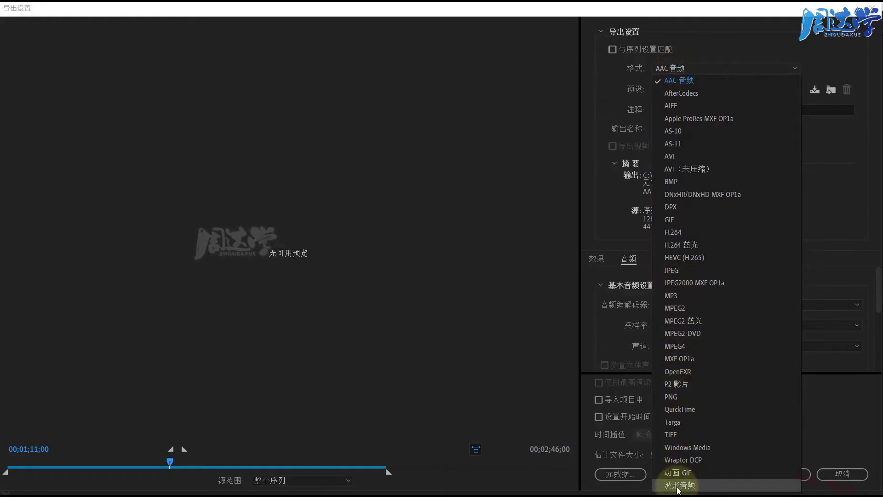
click(679, 447)
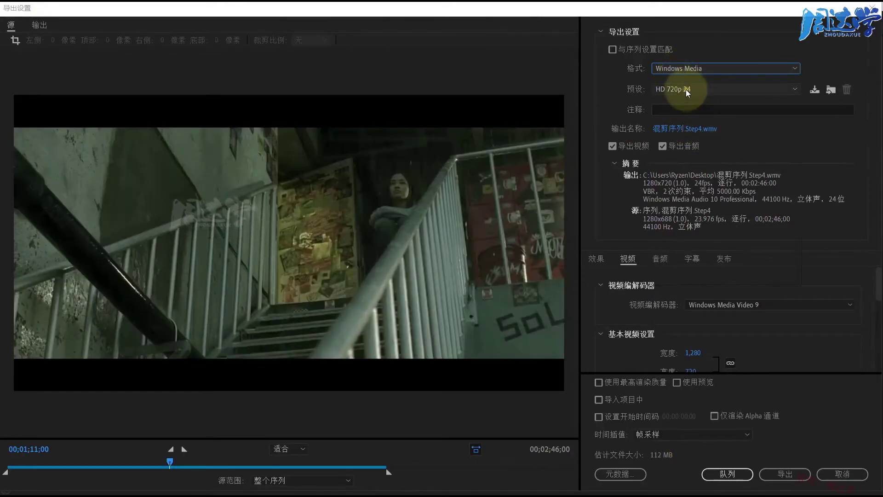
click(680, 89)
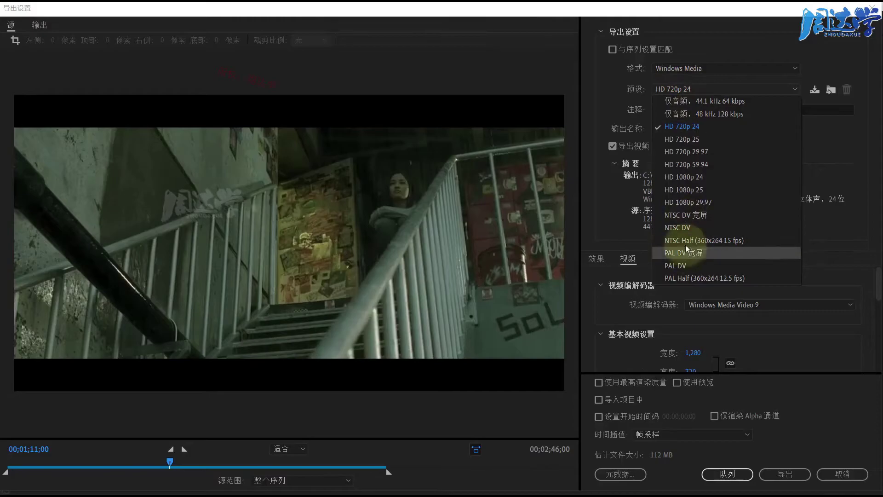
click(614, 97)
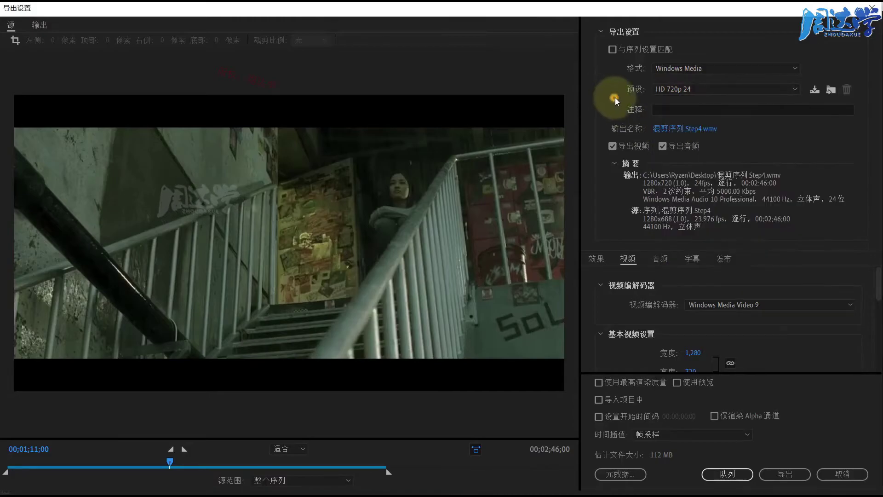
click(680, 67)
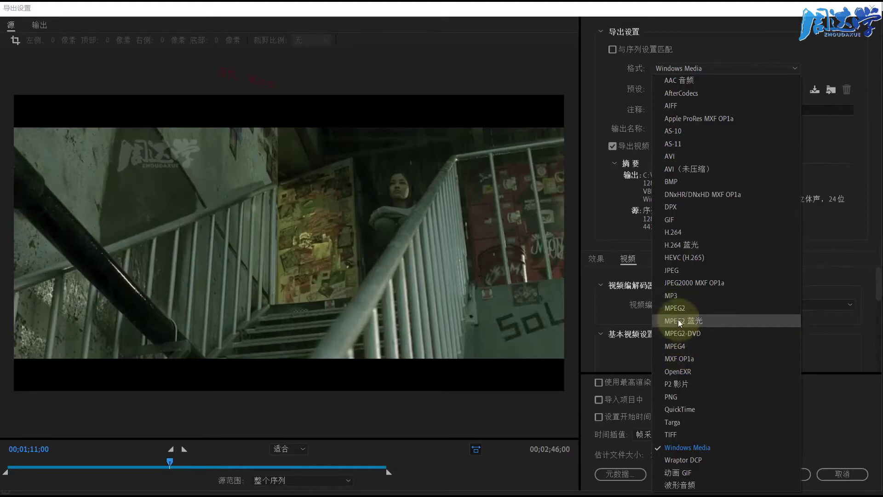
click(676, 246)
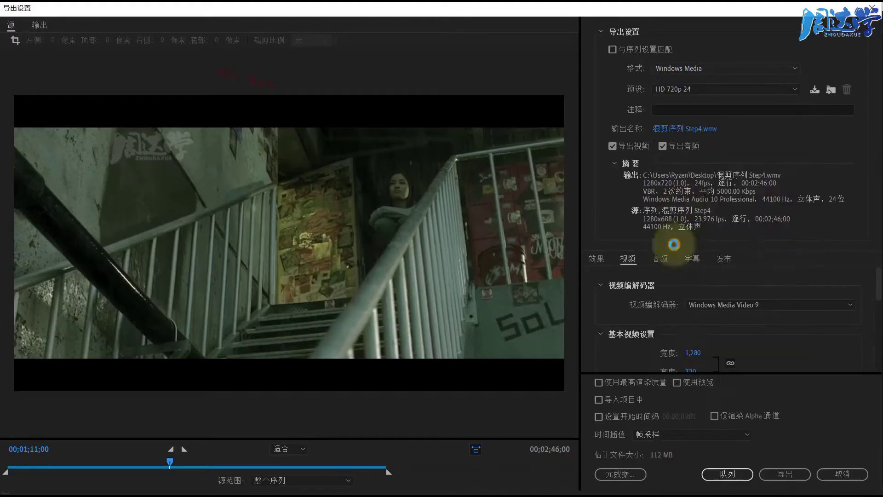
Try H.264 蓝光 with its HD 1080p 23.976 preset, then pick Apple ProRes MXF OP1a.
click(675, 68)
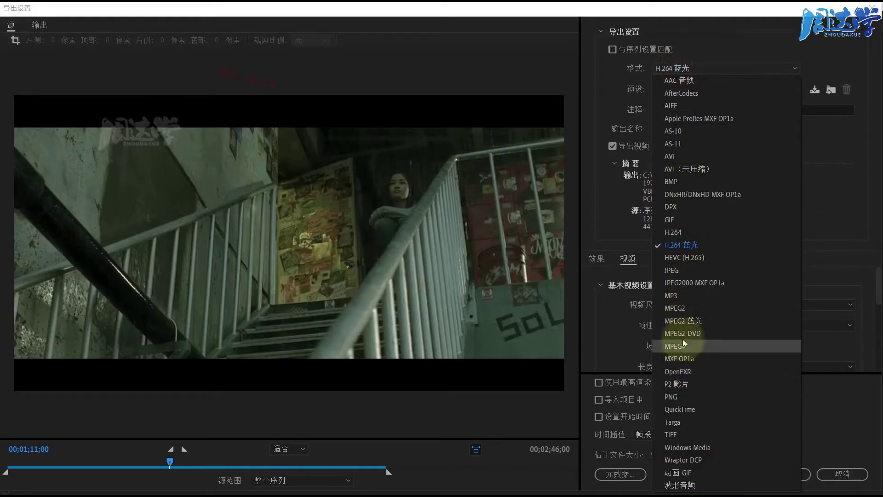
click(617, 239)
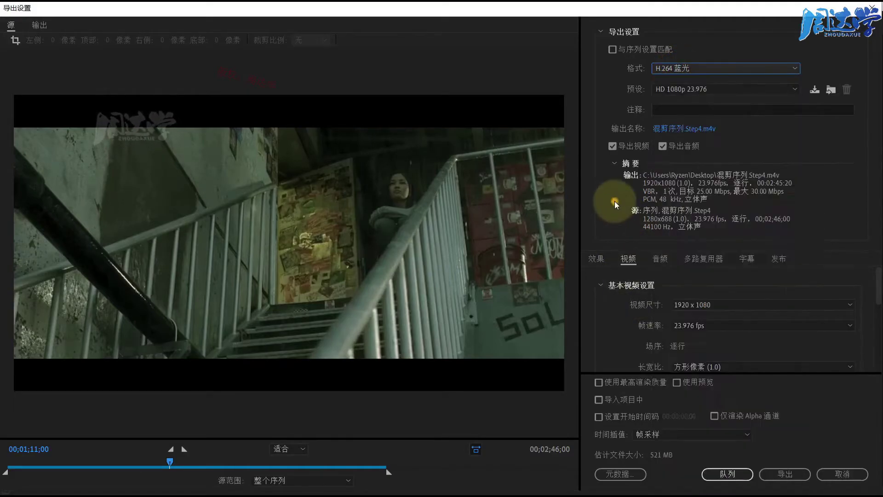
click(678, 88)
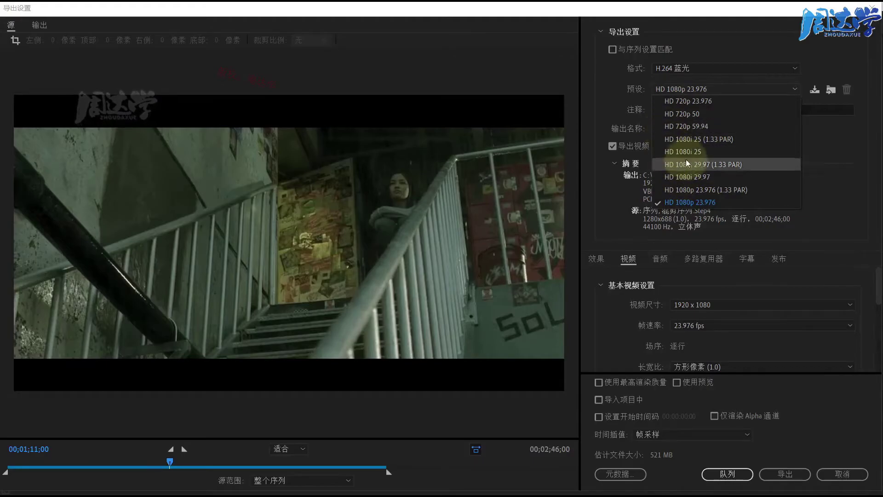
click(595, 103)
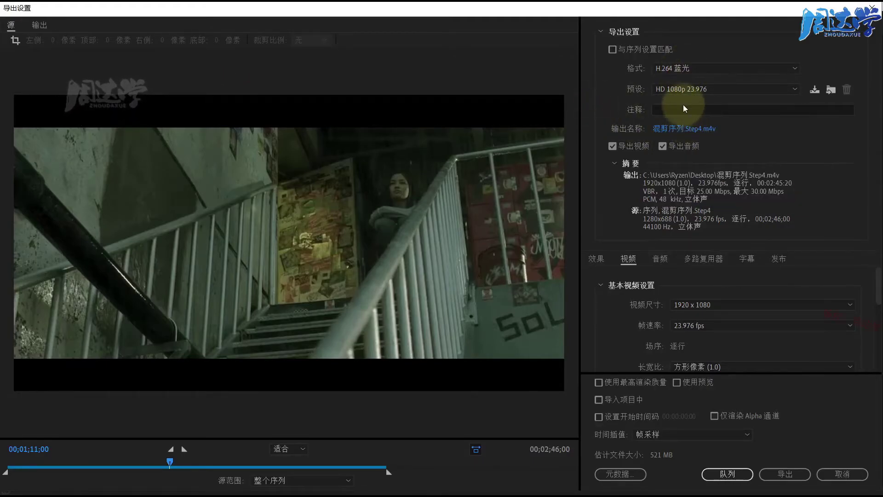
click(676, 68)
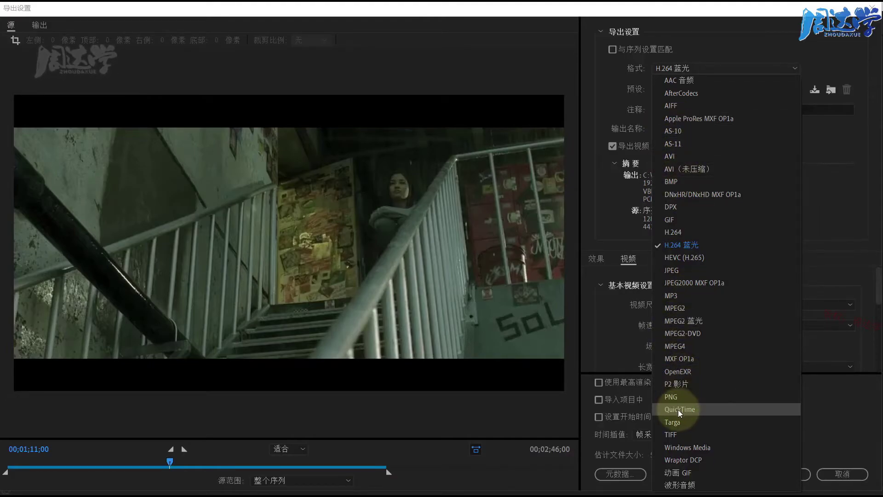
click(689, 120)
Keep the Apple ProRes 422 LT preset, then switch the format to QuickTime.
click(685, 89)
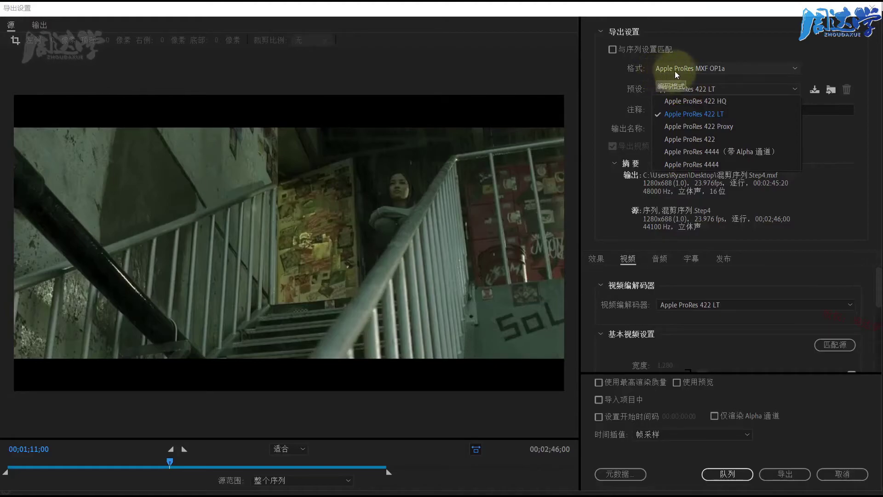
click(627, 96)
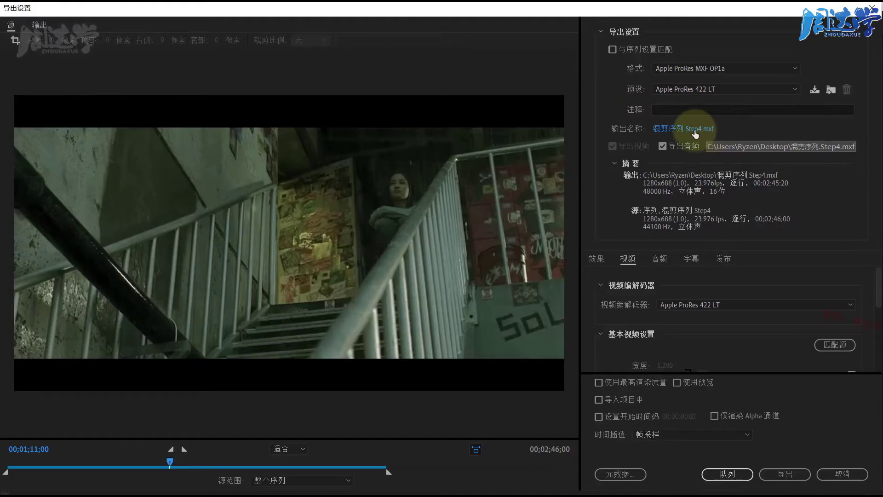
click(674, 69)
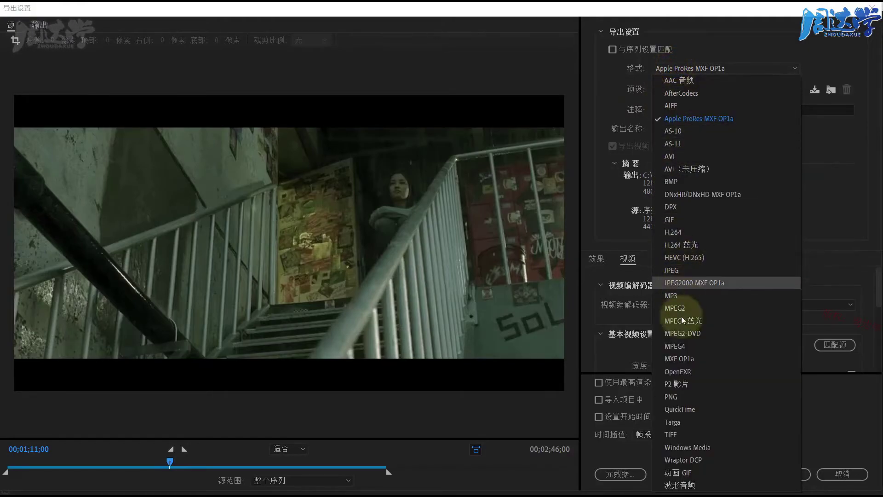
click(678, 406)
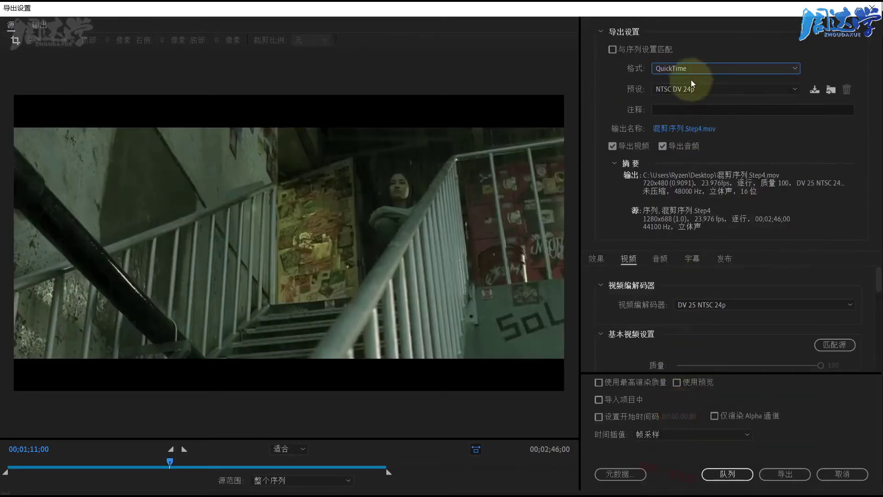
Try AIFF, then settle on H.264 with 匹配源 - 高比特率 for an .mp4 output.
click(684, 64)
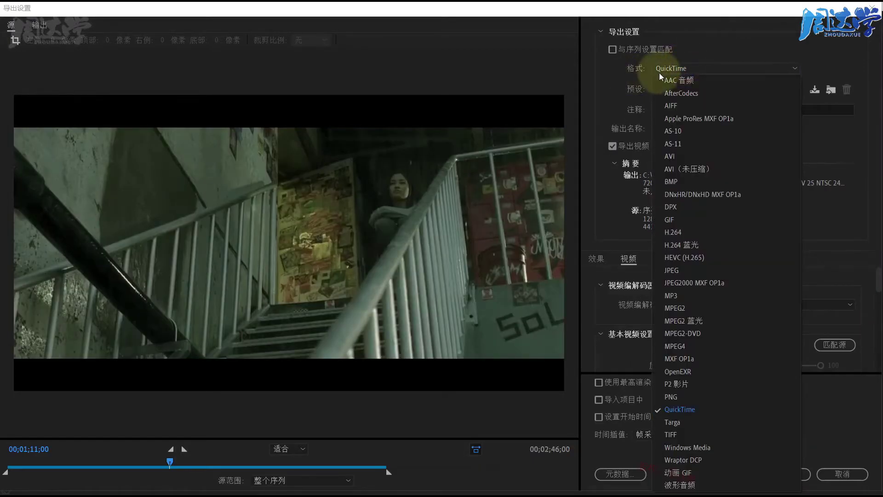
click(675, 109)
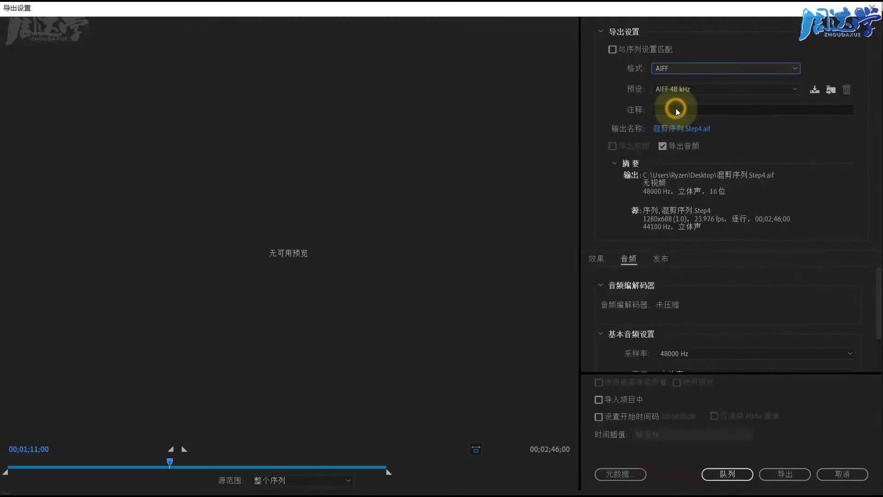
click(675, 90)
click(669, 66)
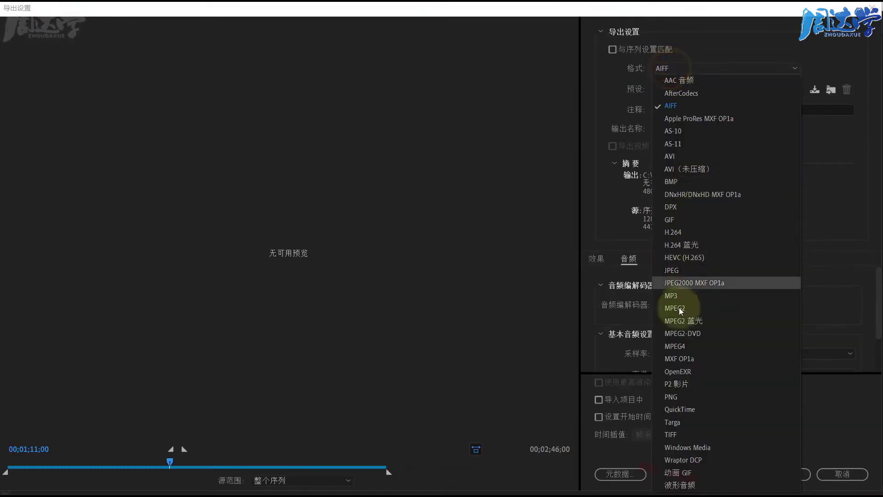
click(674, 235)
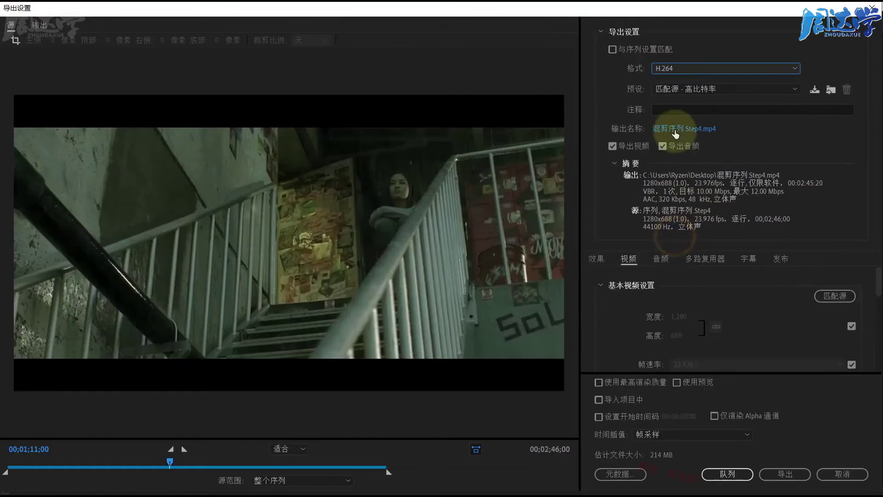
Choose High Quality 1080p HD, then High Quality 720p HD (1280x720), and uncheck Export Video.
click(679, 89)
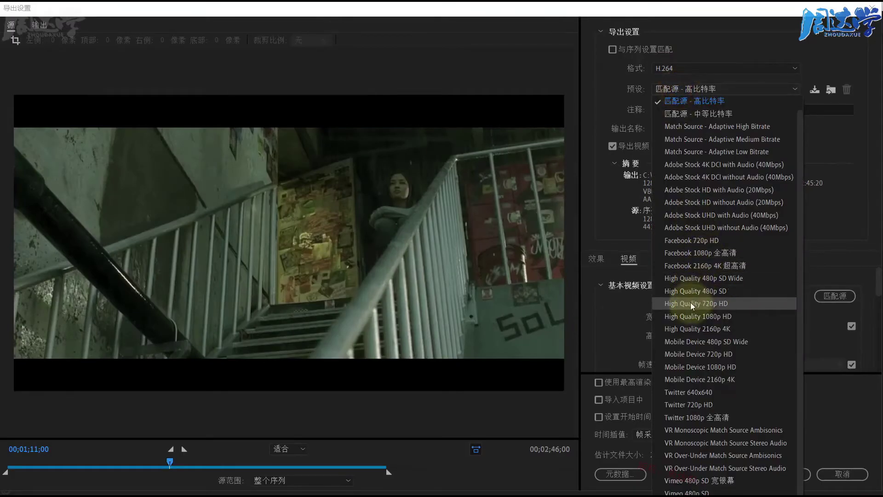
click(686, 318)
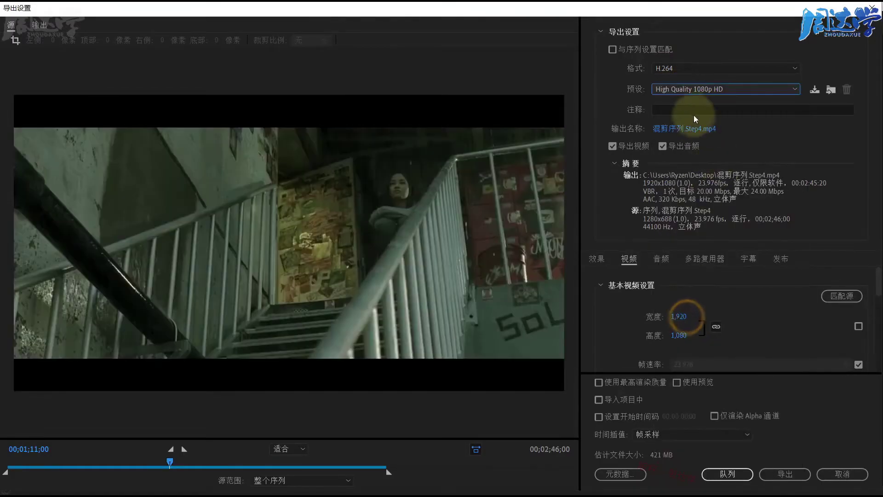
click(691, 87)
click(698, 288)
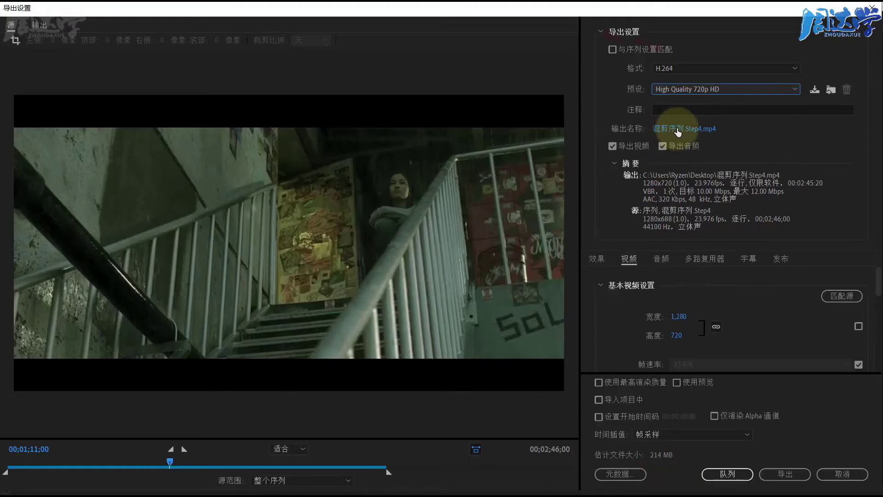
click(740, 130)
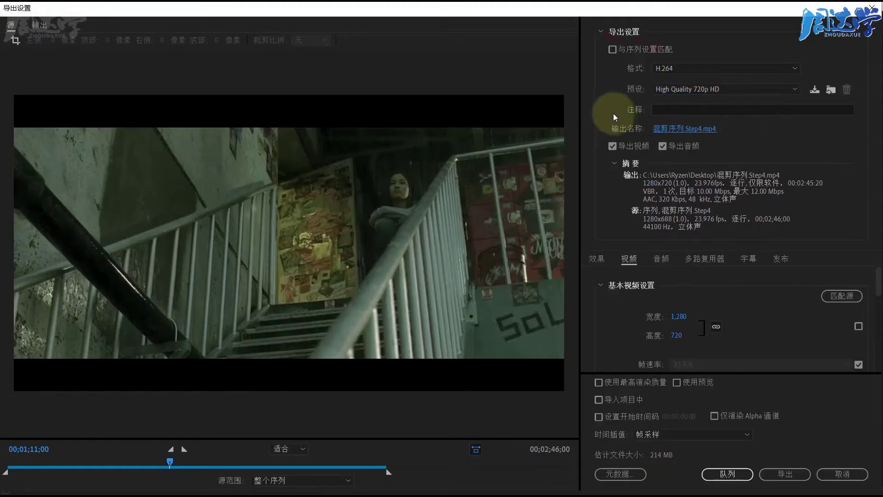
Toggle Export Video and Export Audio off and back on, leaving both enabled.
click(612, 146)
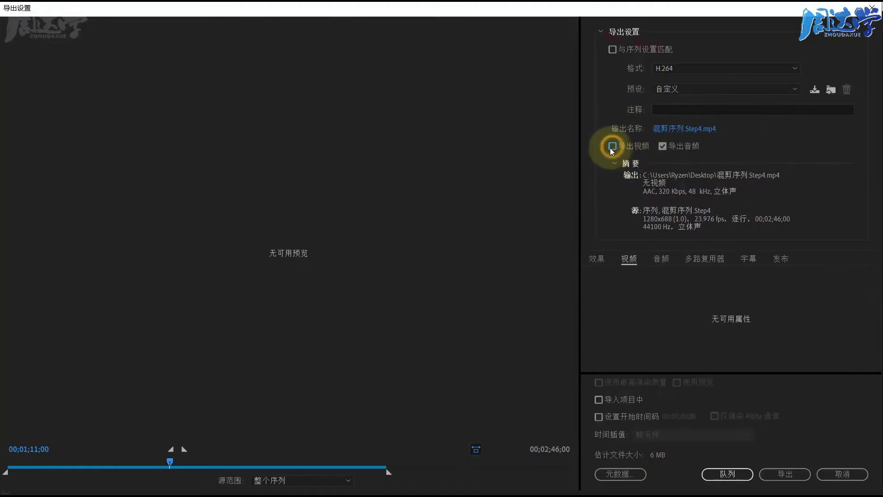
click(612, 146)
click(665, 146)
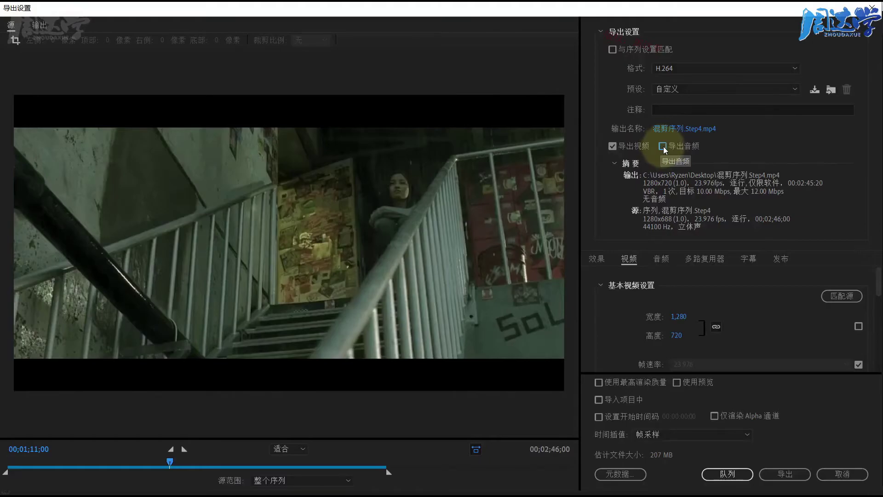
click(662, 147)
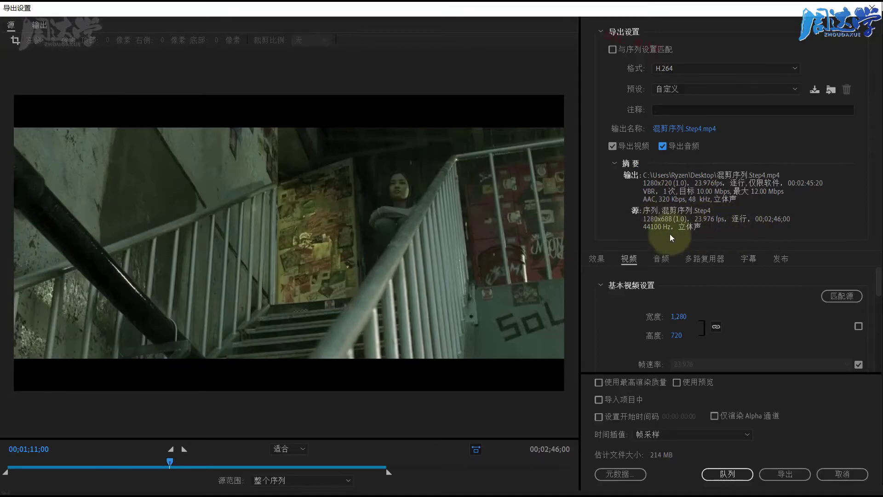
Look at the Effects tab, then scroll the Video tab settings down to the aspect ratio.
click(605, 261)
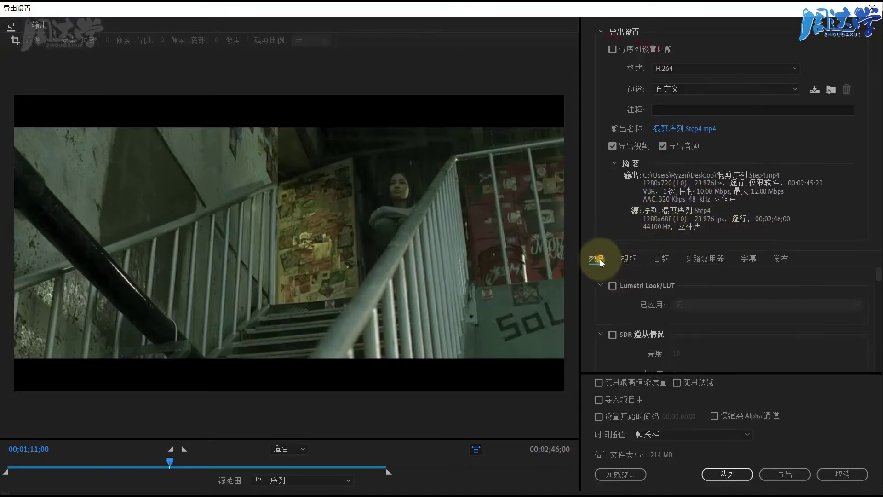
scroll(662, 296, down, 3)
scroll(663, 311, up, 3)
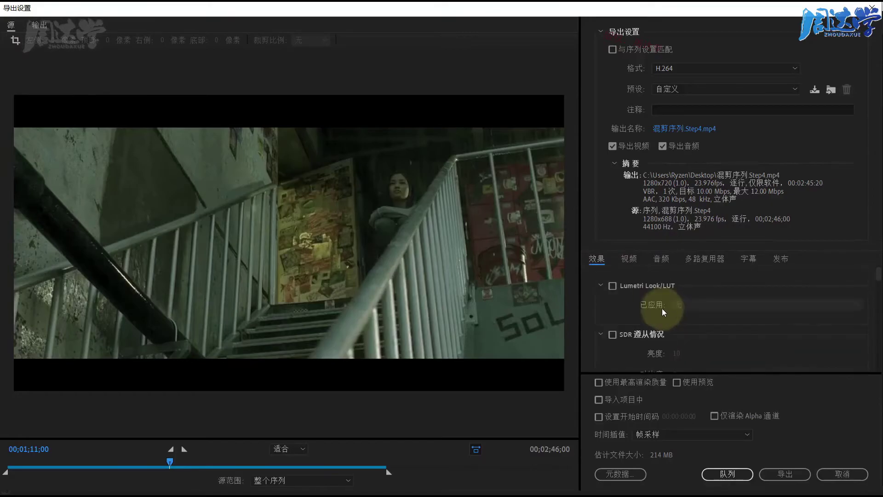
click(630, 259)
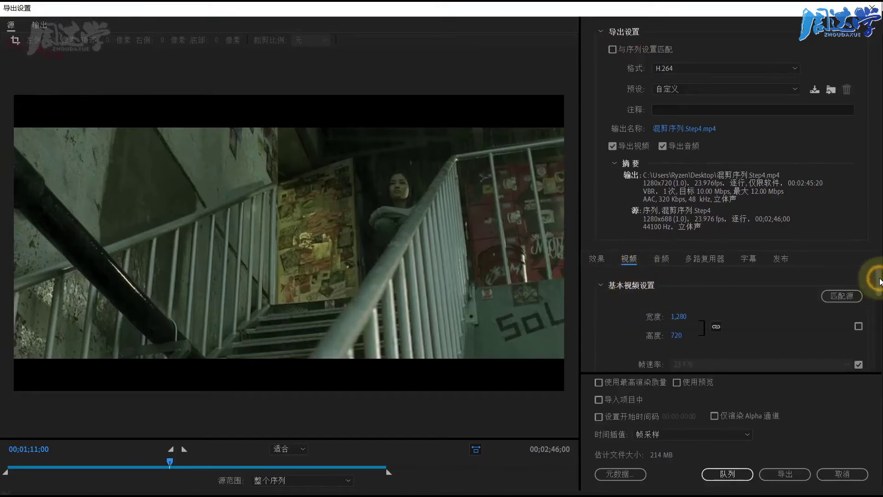
drag(879, 280, 879, 286)
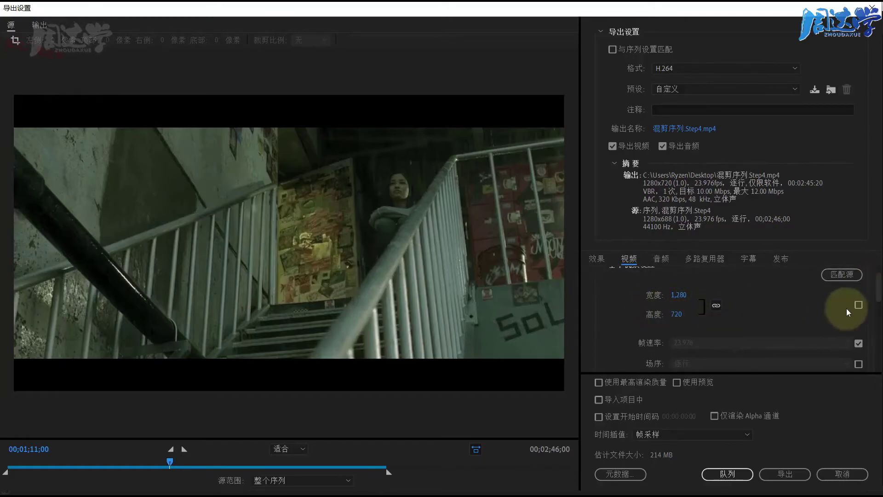
mouse_move(878, 288)
mouse_down()
mouse_move(877, 315)
mouse_move(687, 310)
mouse_up()
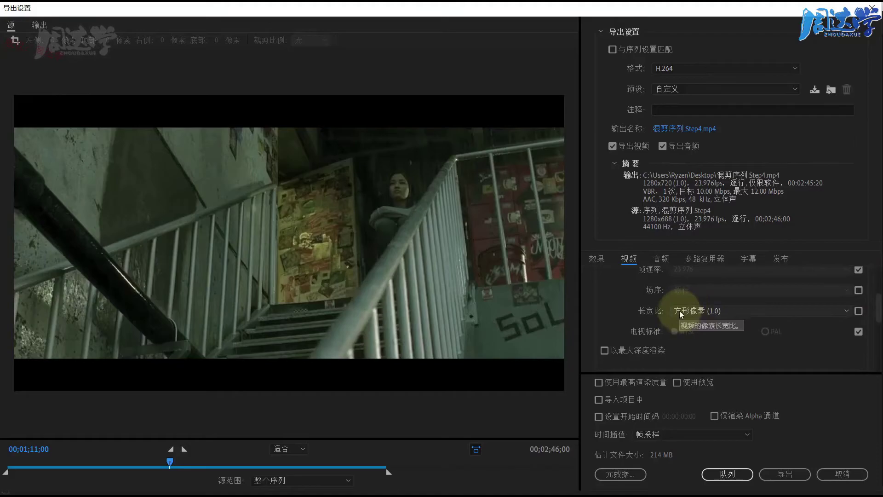
Try D1/DV NTSC widescreen 16:9, then set 方形像素 (1.0) and enable maximum depth rendering.
click(680, 311)
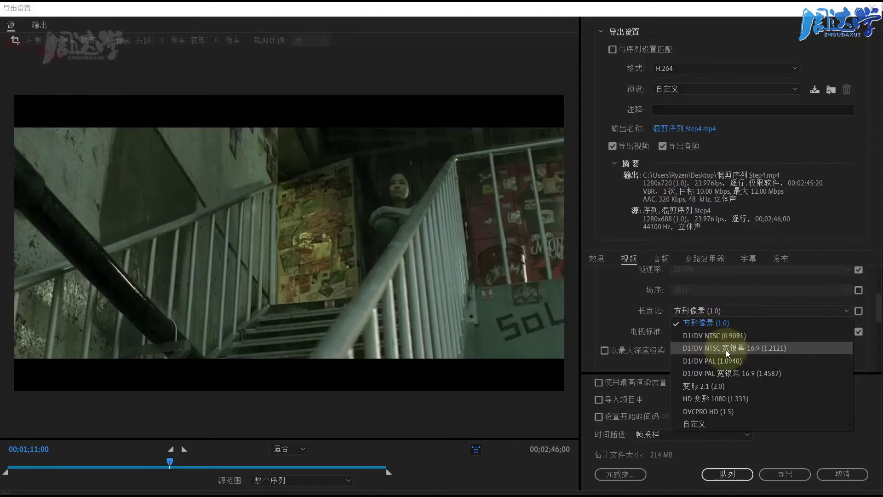
click(700, 400)
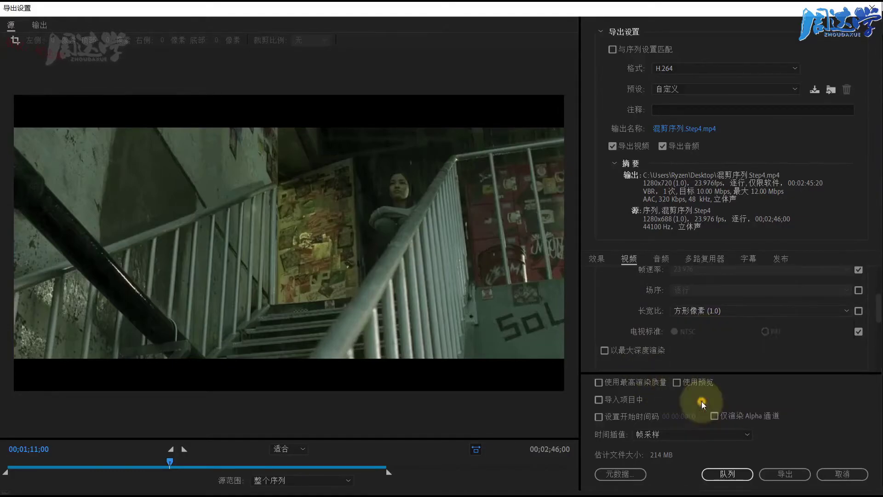
click(696, 311)
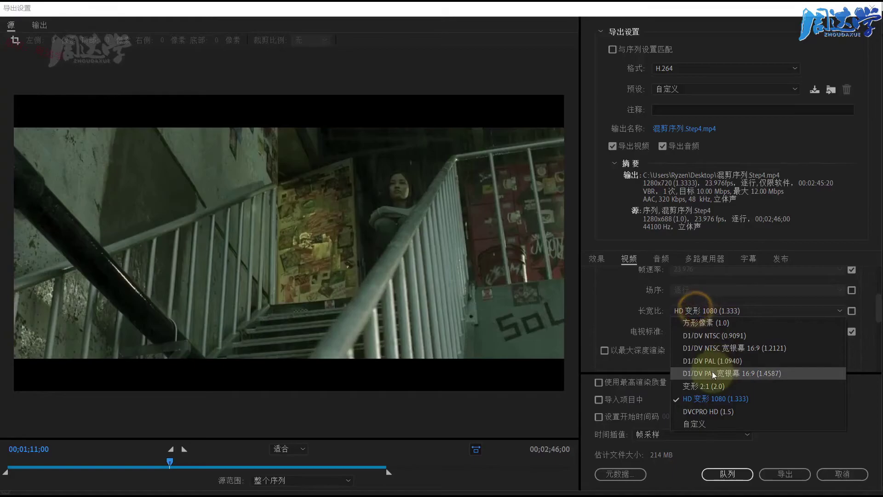
click(722, 348)
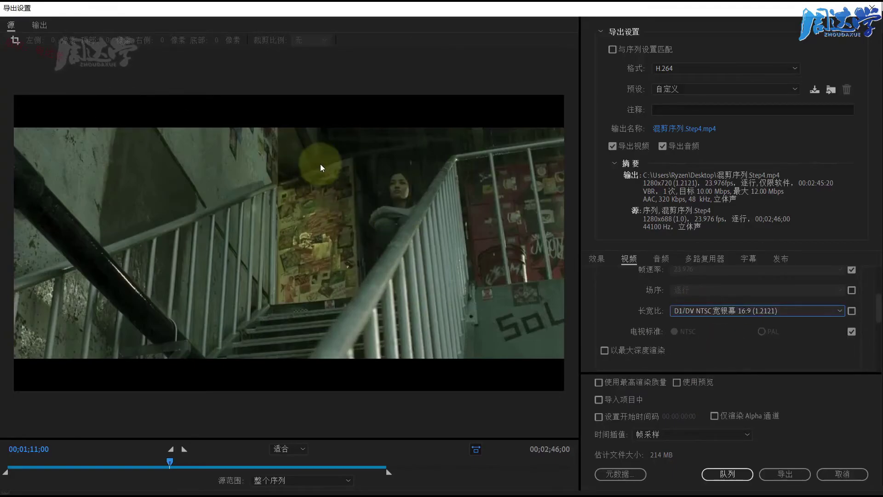
click(698, 314)
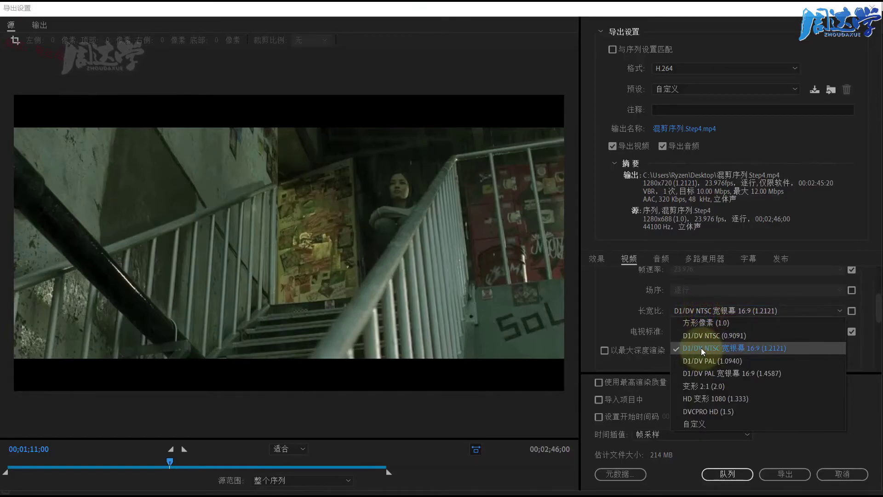
click(702, 323)
click(606, 278)
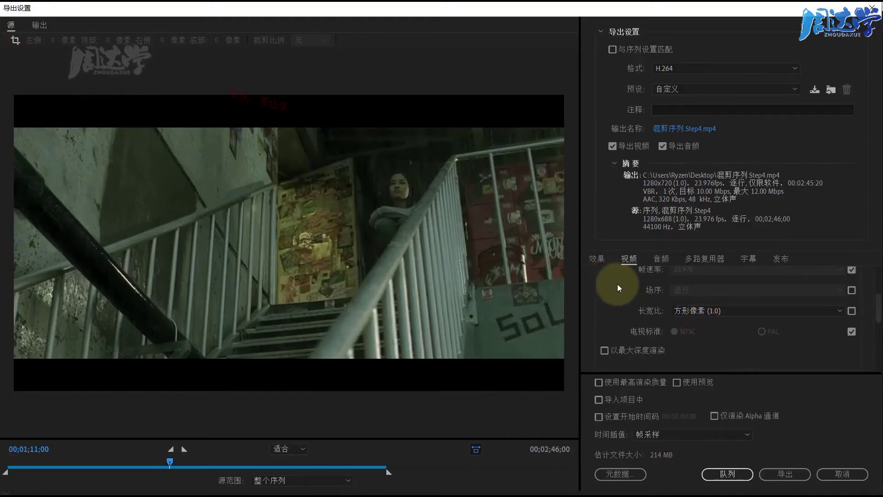
drag(878, 299, 879, 324)
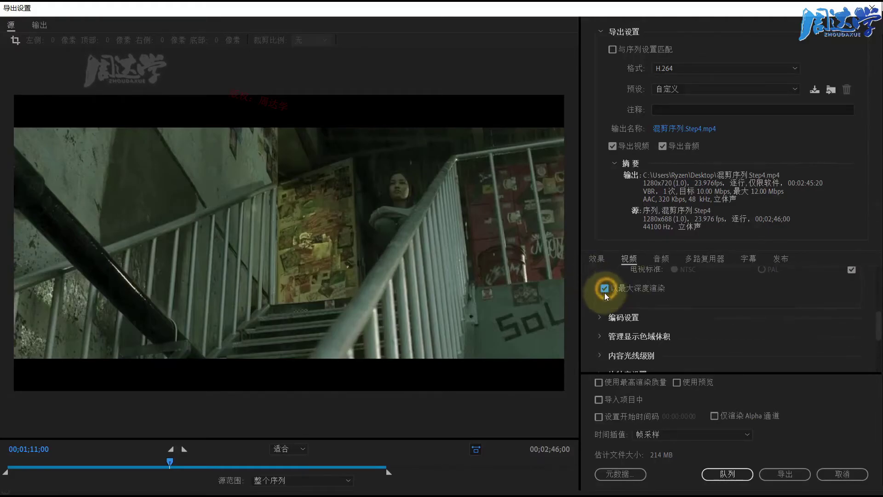
Expand the encoding, content light level, bitrate, advanced and VR video sections.
scroll(605, 294, down, 3)
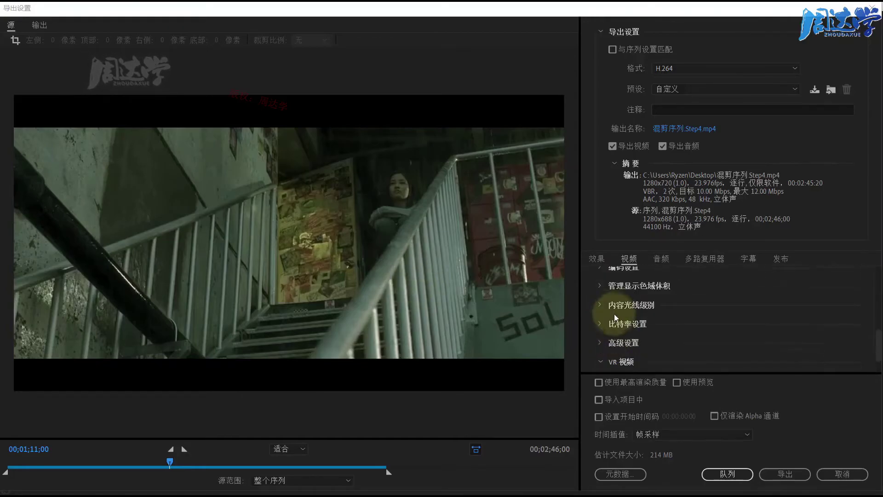
scroll(614, 314, up, 1)
scroll(619, 334, up, 1)
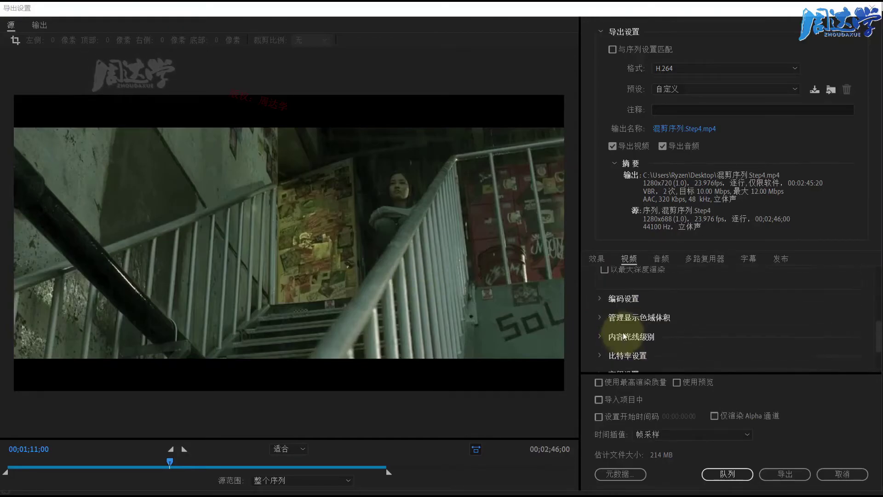
click(601, 298)
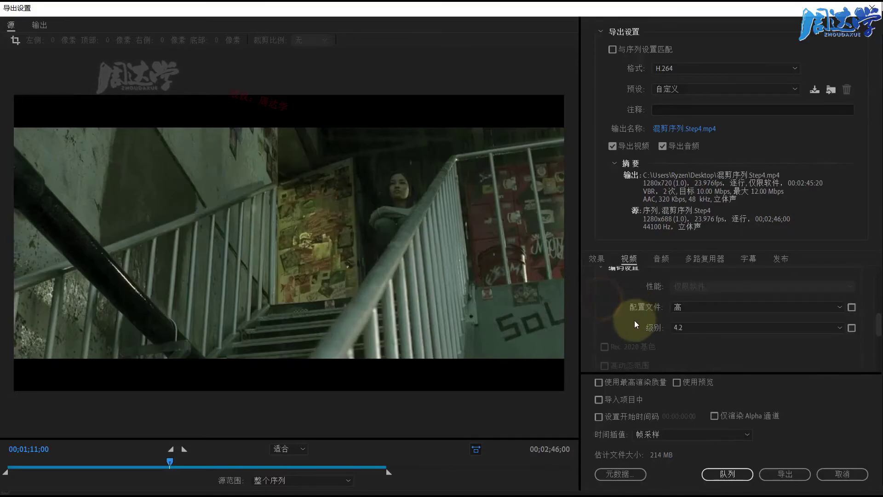
scroll(607, 327, down, 3)
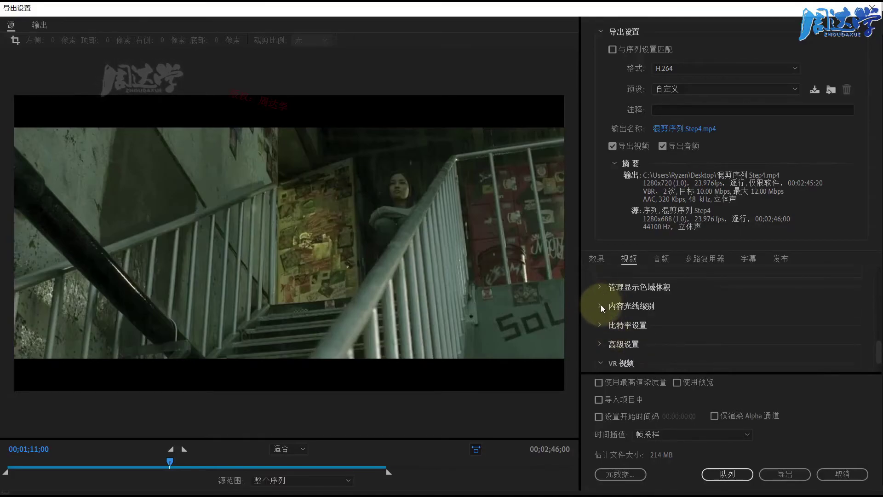
click(600, 307)
click(600, 308)
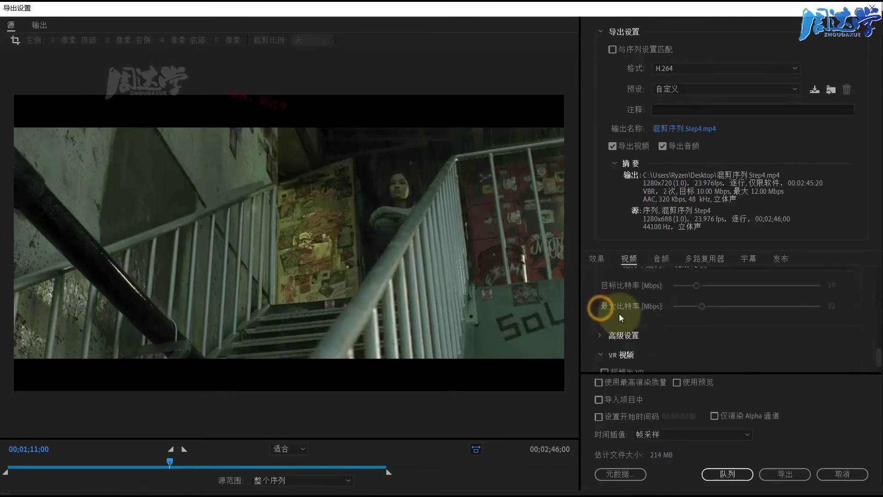
scroll(616, 317, down, 1)
click(600, 311)
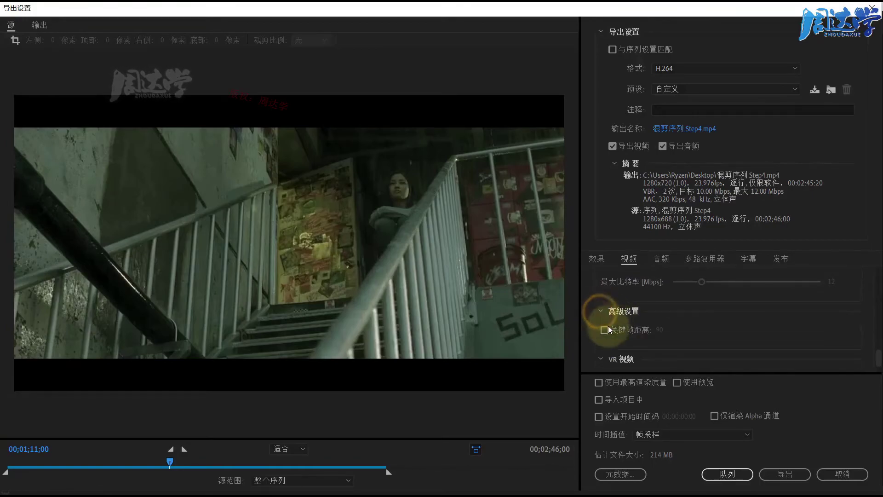
scroll(649, 326, down, 1)
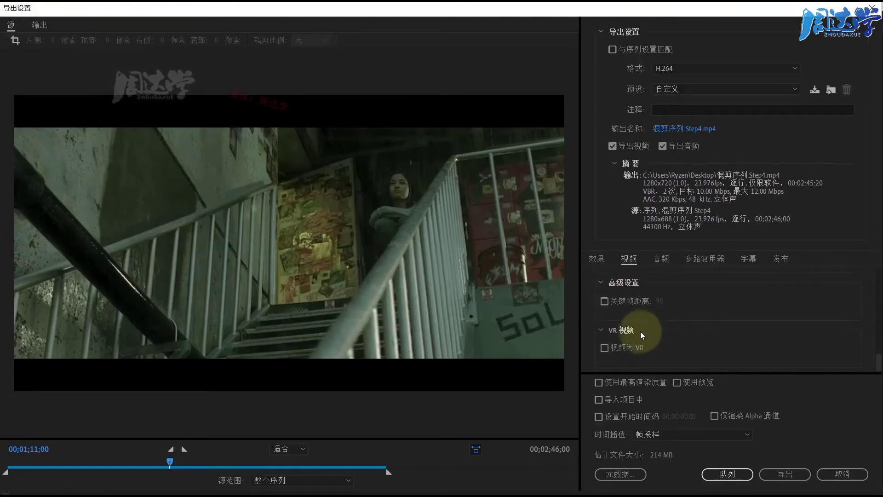
click(603, 330)
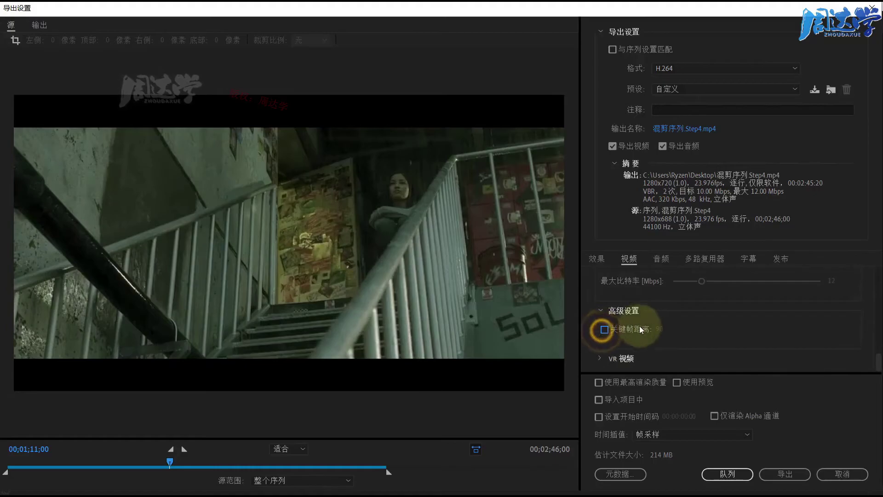
click(597, 358)
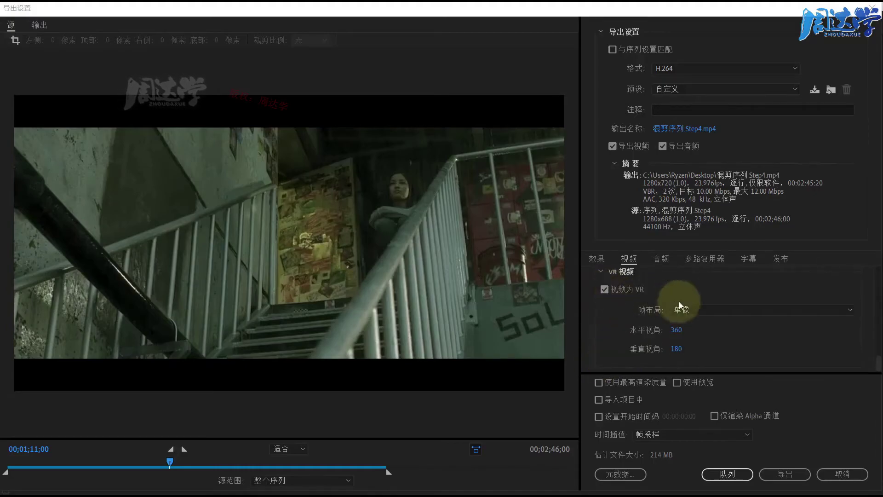
Mark the video as VR, trying side-by-side then over/under stereo frame layout.
click(695, 310)
click(699, 347)
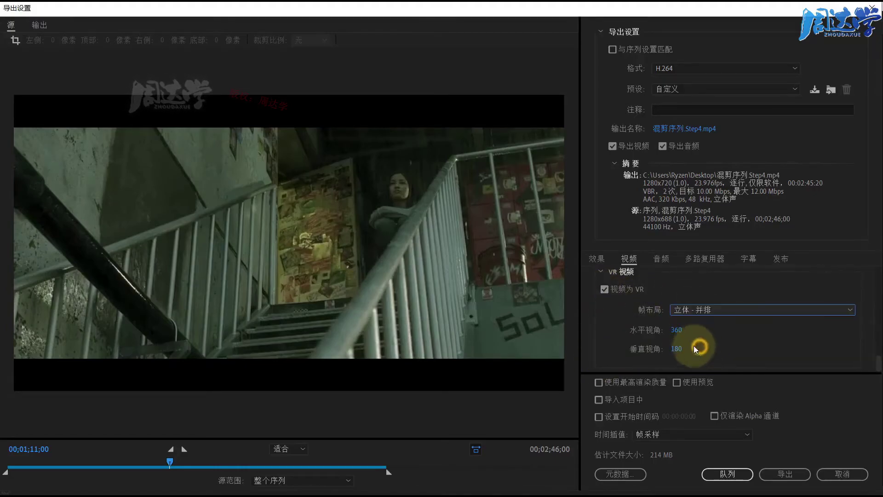
click(697, 311)
click(700, 334)
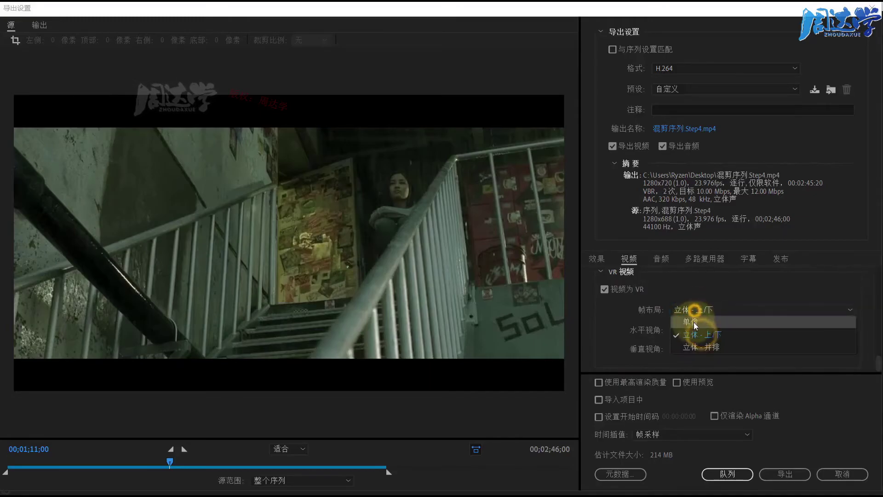
Apply Adobe Stock HD with Audio (20Mbps), then Mobile Device 480p SD Wide for 854x480.
scroll(605, 288, up, 5)
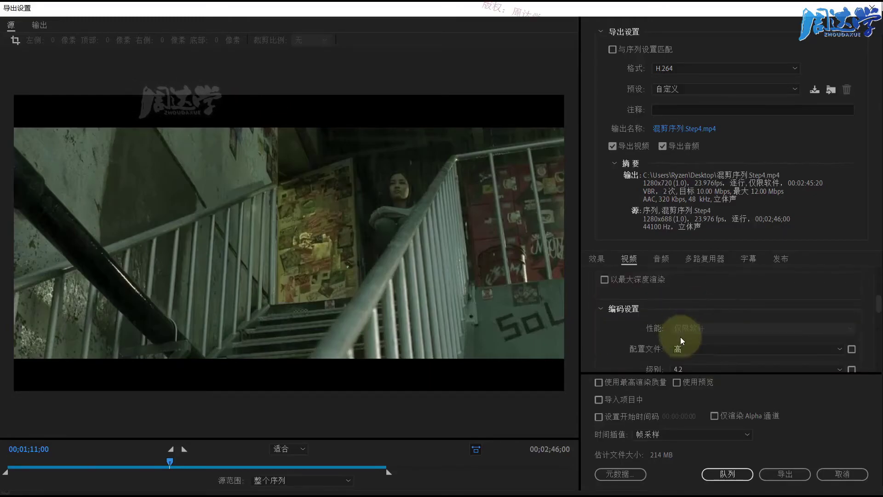
scroll(680, 337, up, 3)
scroll(680, 338, up, 3)
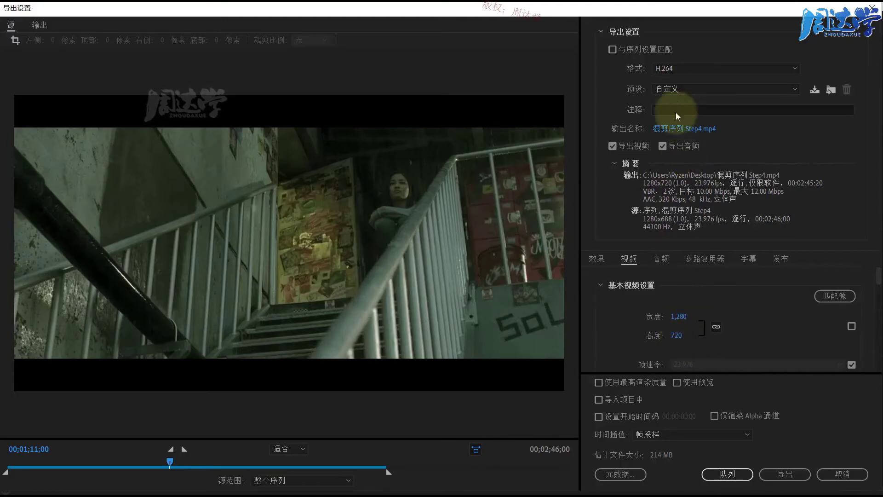
click(672, 86)
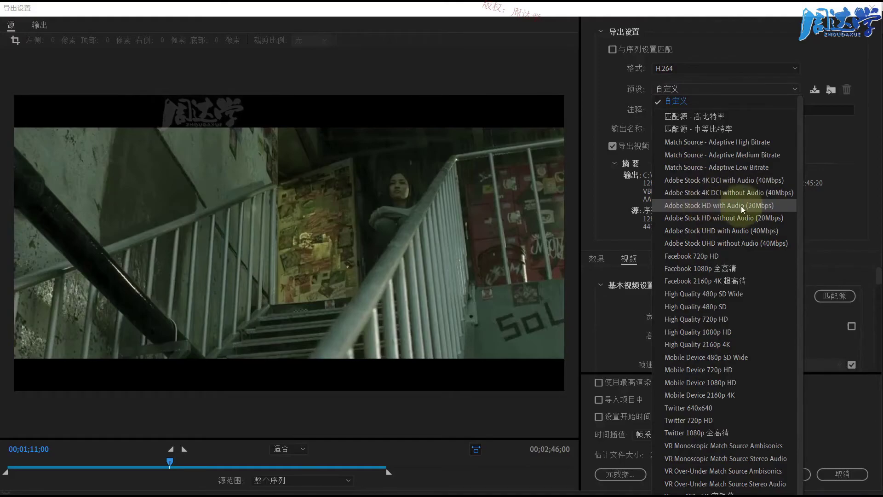
click(690, 206)
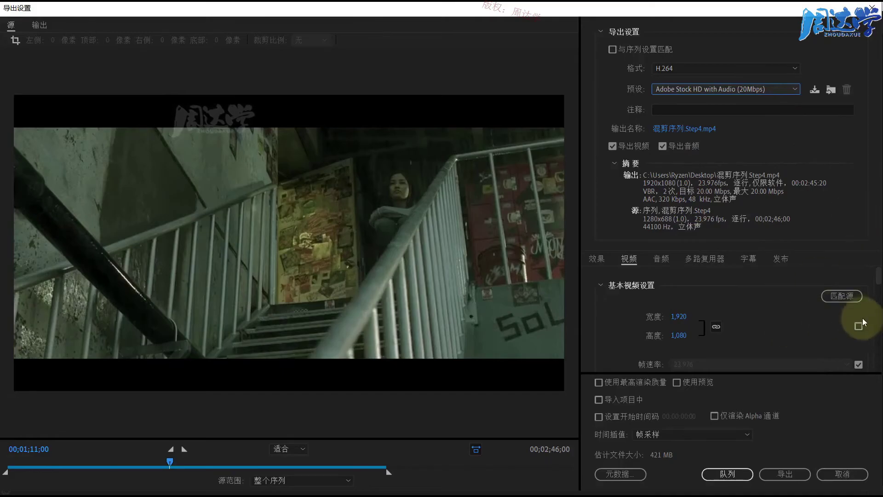
mouse_move(878, 277)
mouse_down()
mouse_move(865, 337)
mouse_move(851, 347)
mouse_up()
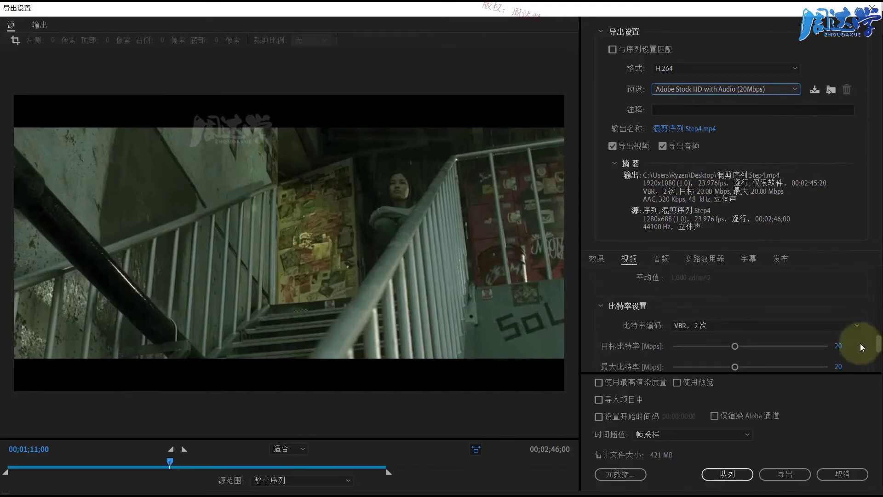
click(732, 90)
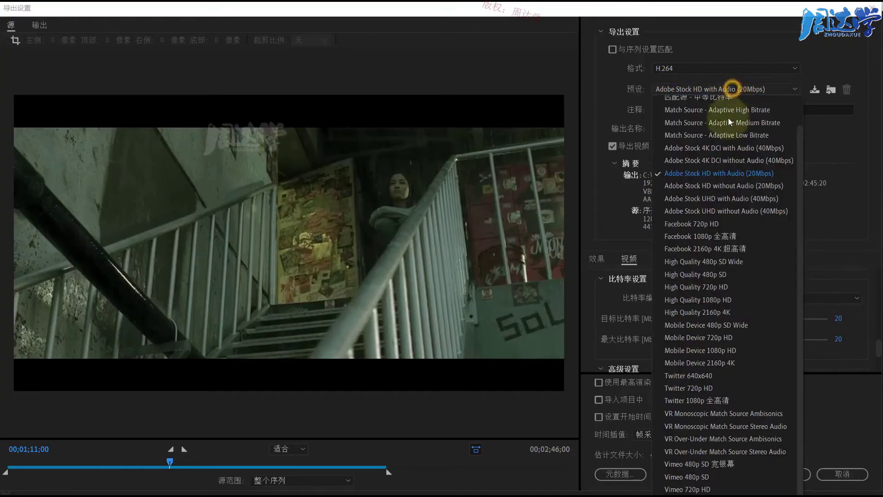
click(690, 325)
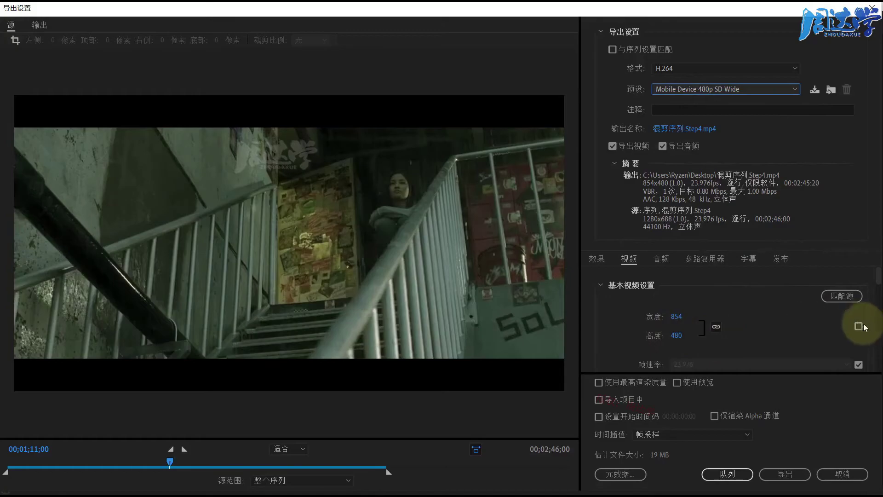
mouse_move(878, 278)
mouse_down()
mouse_move(874, 322)
mouse_move(867, 310)
mouse_move(876, 347)
mouse_move(792, 358)
mouse_up()
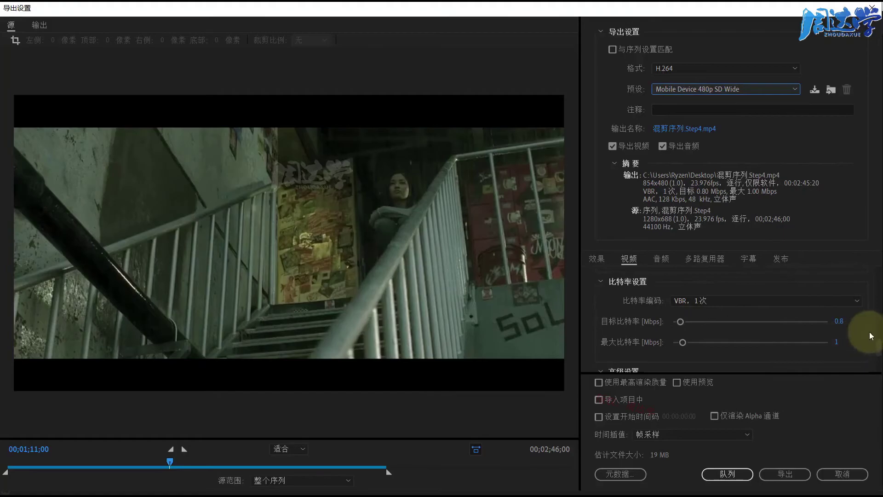
drag(878, 350, 861, 236)
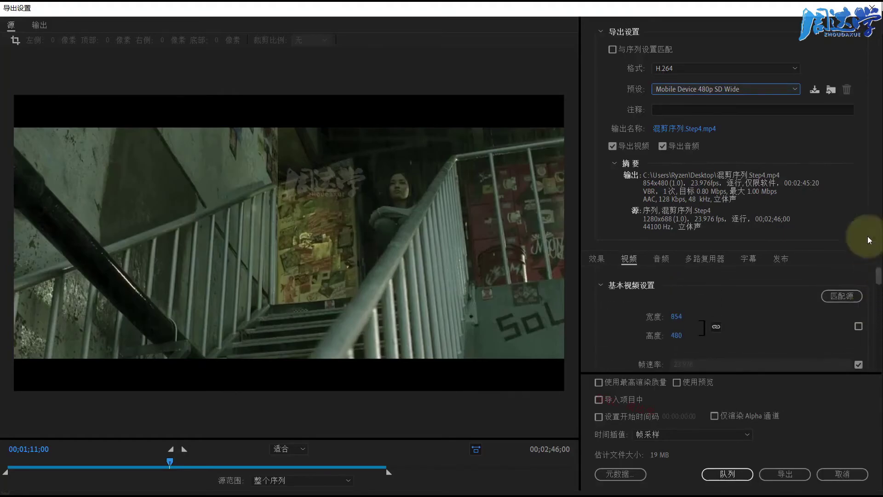
Reapply High Quality 720p HD: 1280x720, VBR 10 Mbps, AAC 320 kbps, about 214 MB.
click(698, 87)
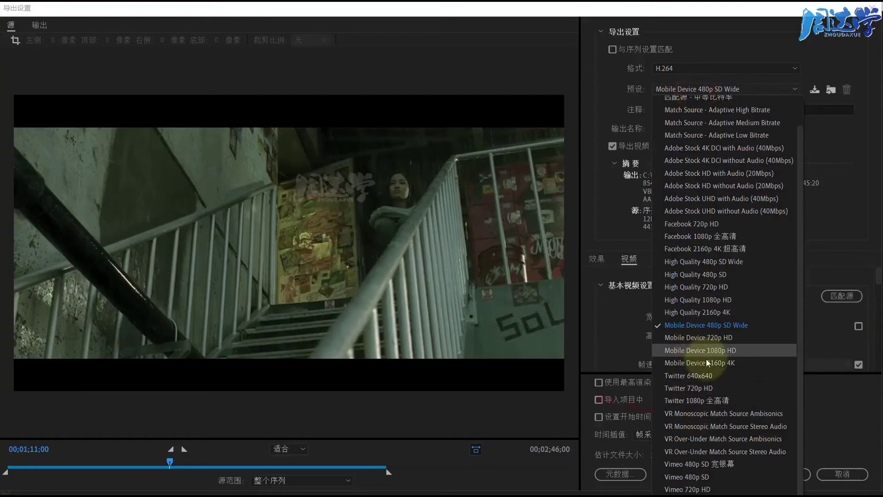
scroll(710, 373, up, 2)
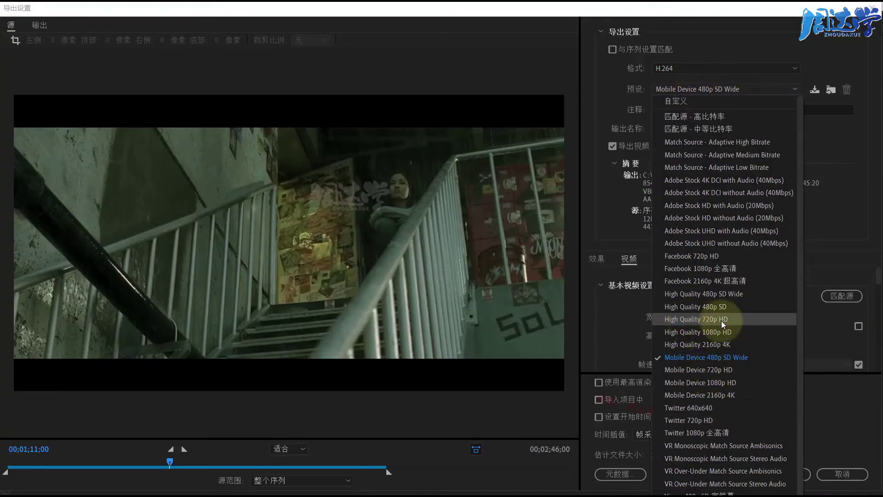
click(694, 319)
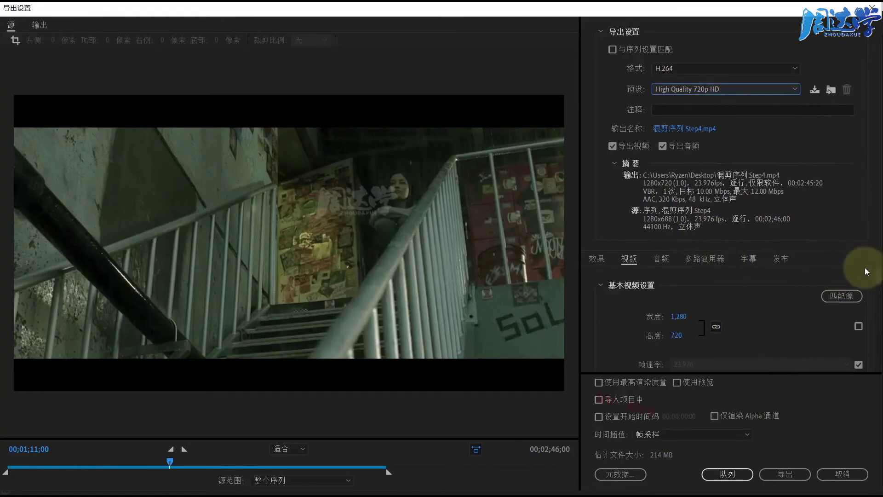
mouse_move(879, 276)
mouse_down()
mouse_move(860, 360)
mouse_move(857, 250)
mouse_up()
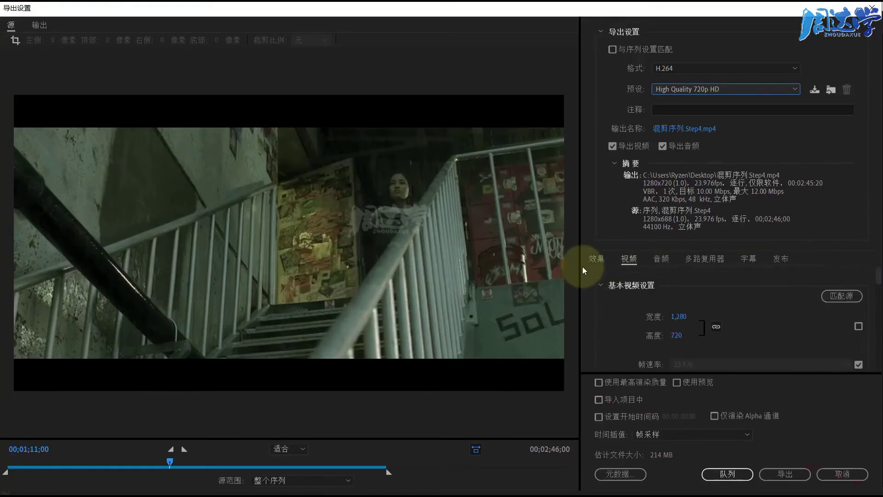
Review the Audio, Multiplexer, Captions and Publish export settings.
click(662, 261)
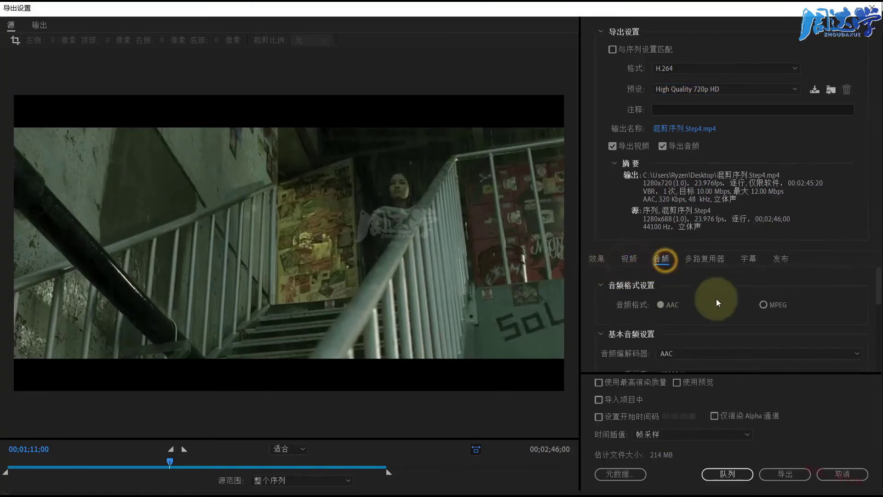
scroll(691, 306, down, 1)
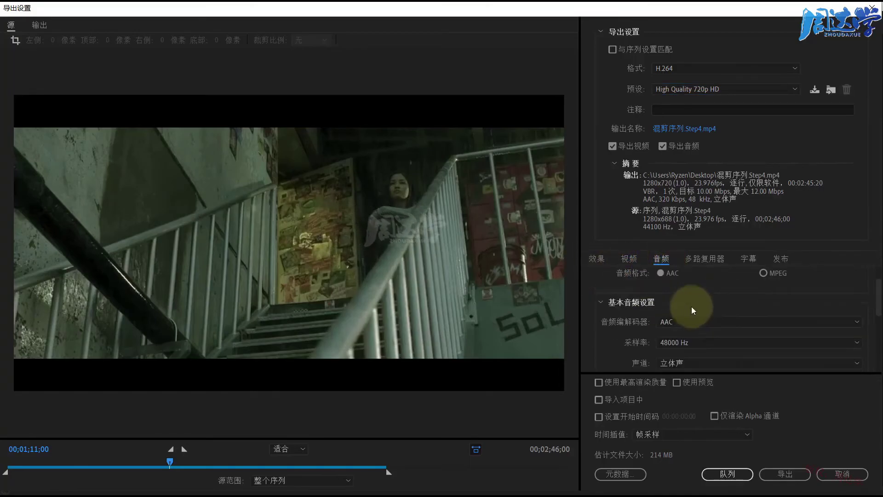
scroll(692, 328, down, 2)
scroll(665, 334, down, 2)
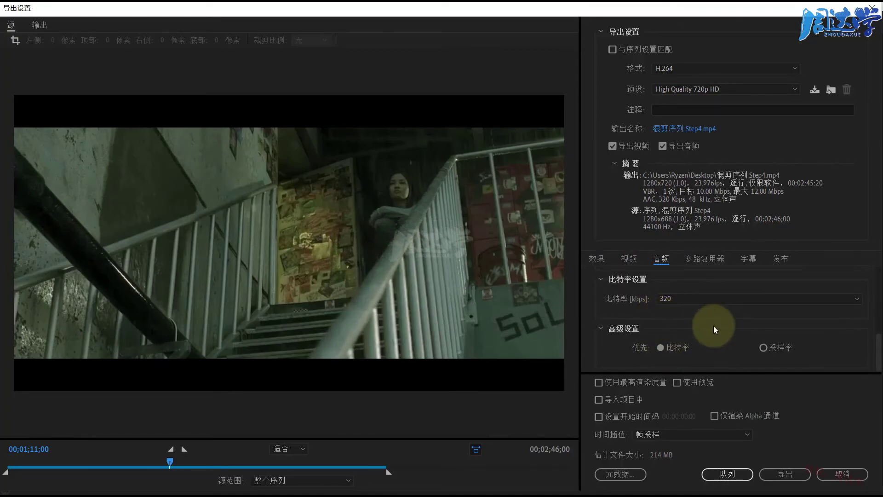
scroll(713, 325, up, 1)
click(696, 260)
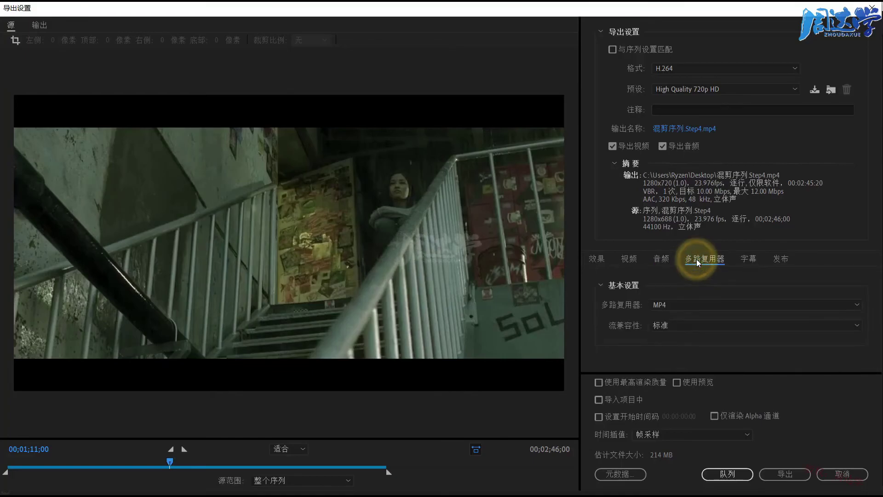
click(750, 258)
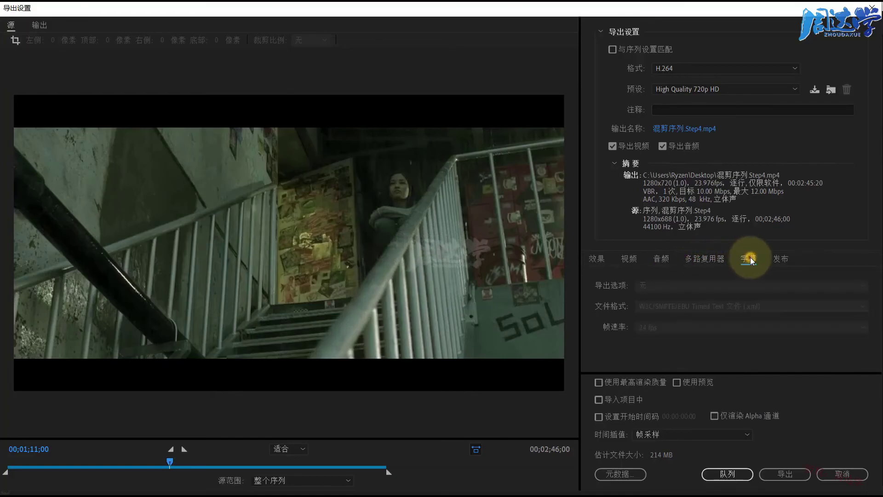
click(780, 259)
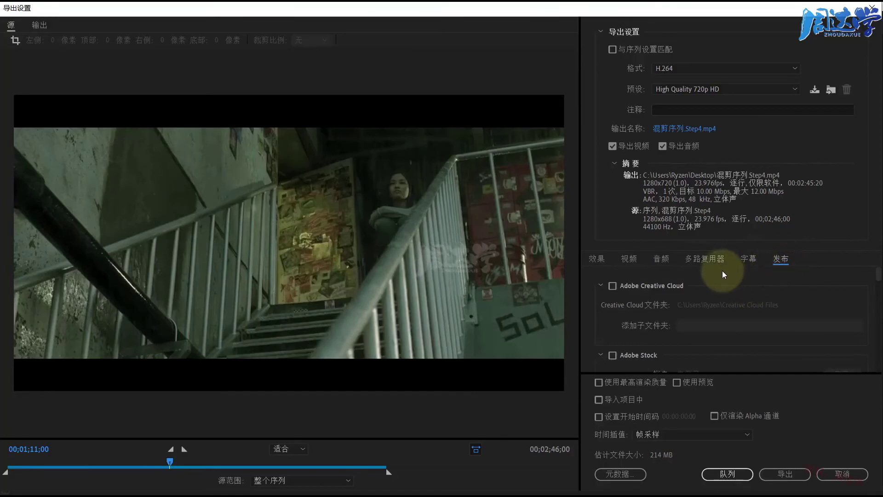
Switch among Effects, Captions, Video and Audio tabs, ending on Video at 1280x720.
click(596, 258)
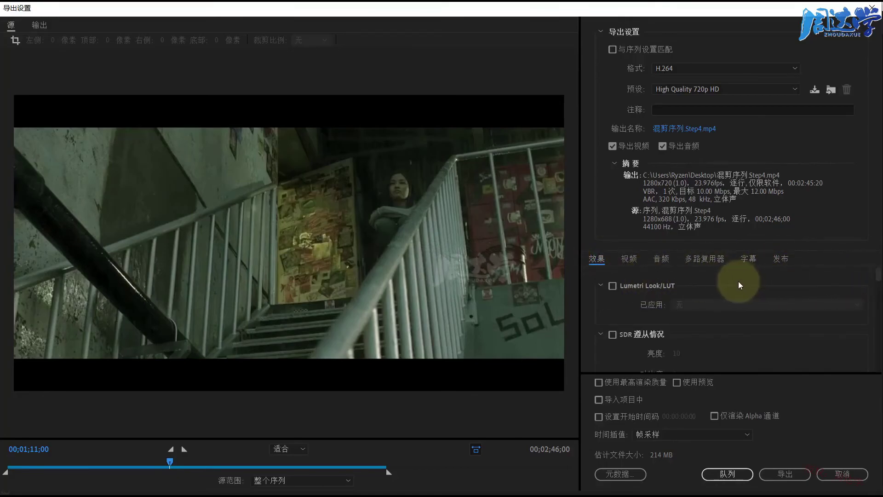
click(747, 259)
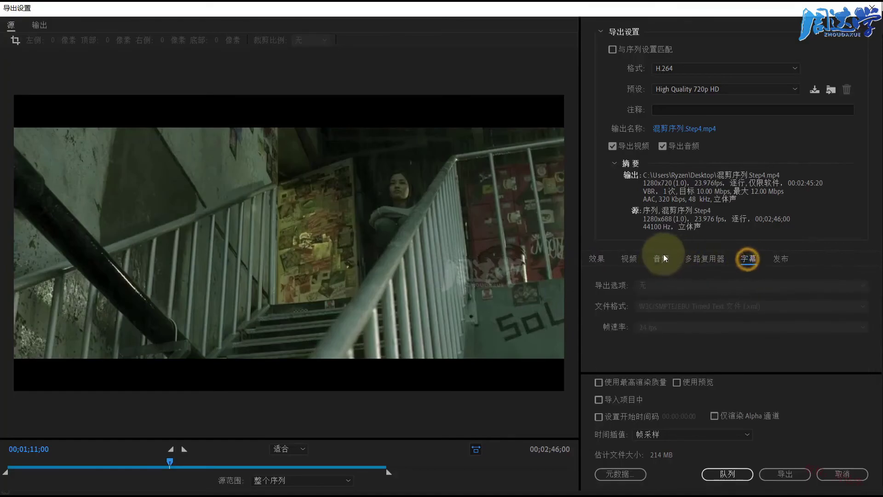
click(599, 258)
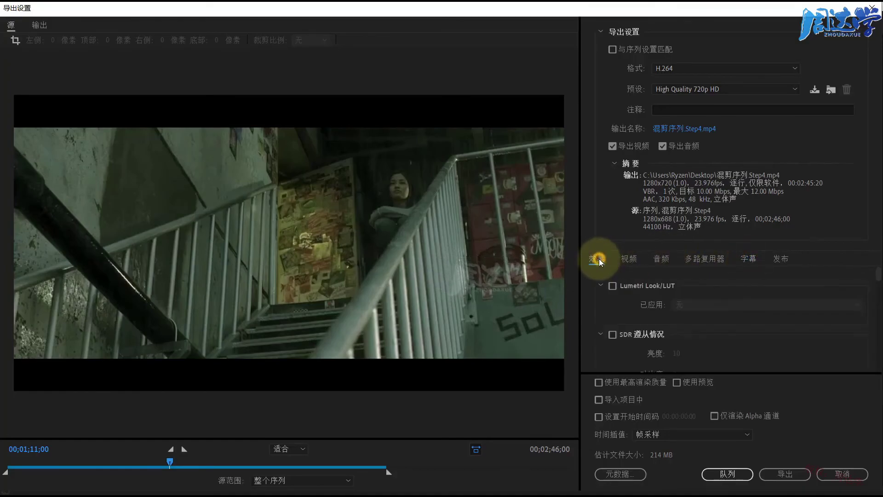
click(634, 260)
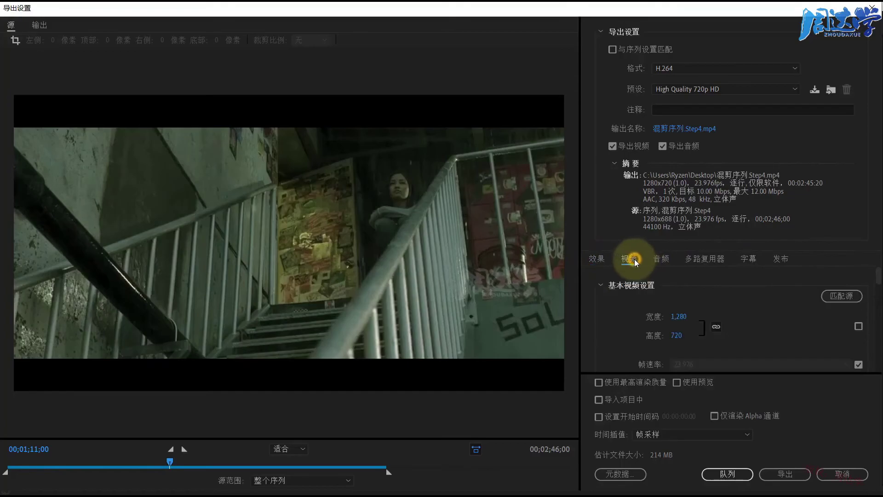
click(663, 260)
click(627, 259)
click(663, 259)
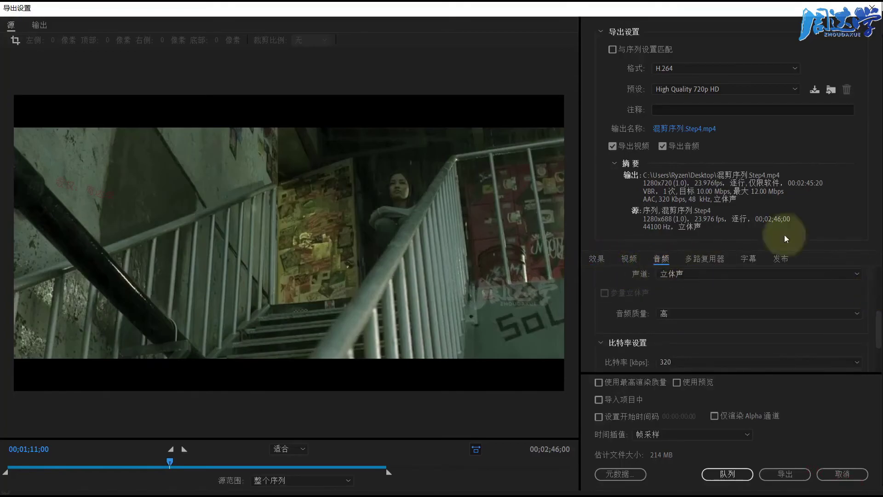
click(631, 258)
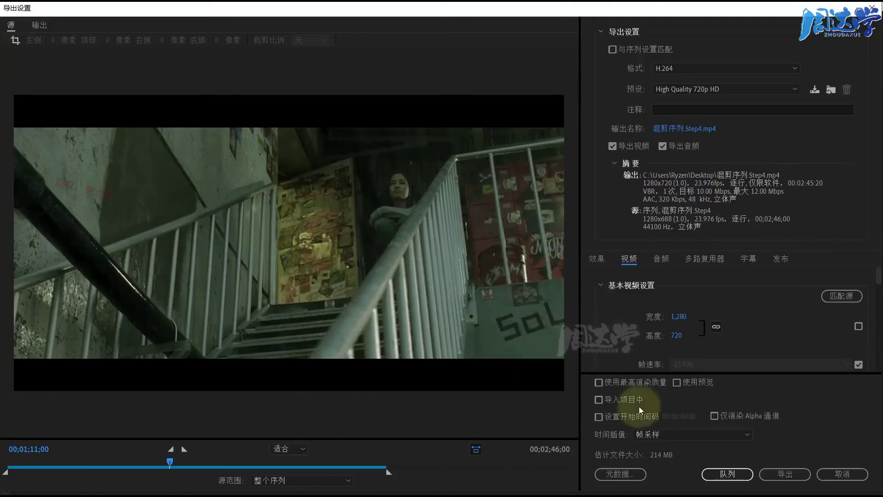
Toggle Set Start Timecode on and off twice, leaving it unchecked.
click(600, 417)
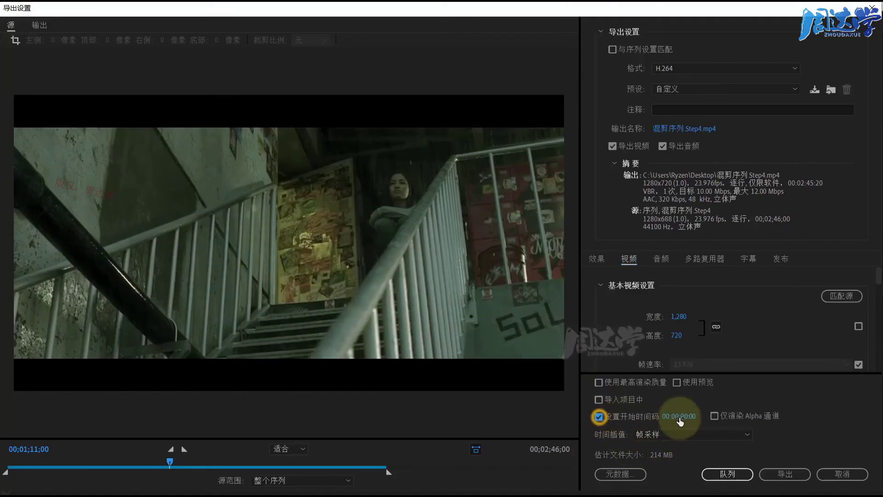
click(599, 416)
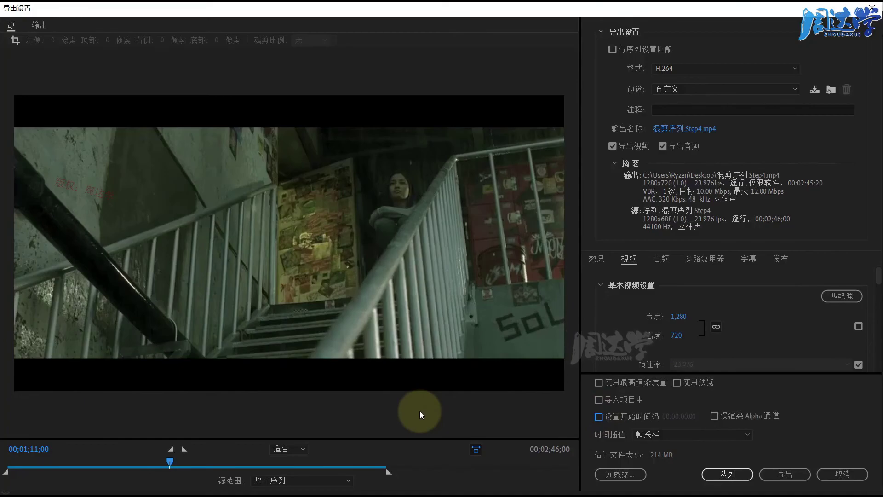
click(598, 417)
click(599, 417)
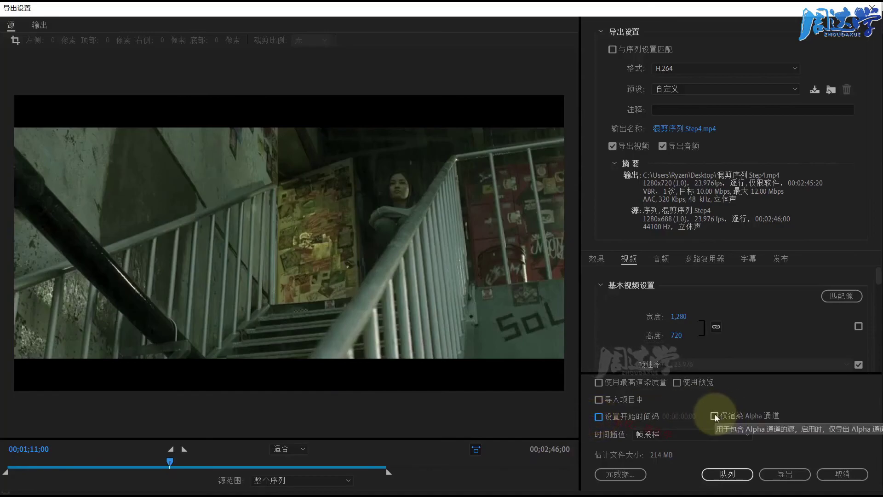
Inspect Render Alpha Channel Only and keep 帧采样 (Frame Sampling) time interpolation.
click(714, 416)
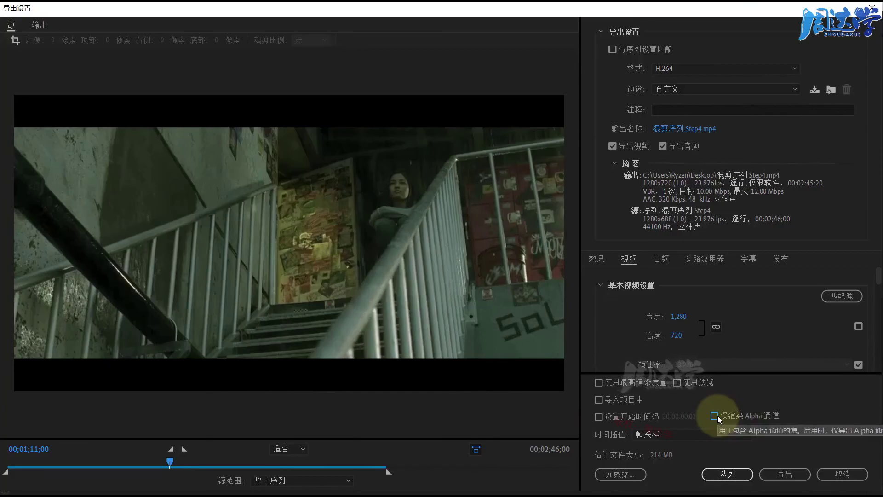
click(661, 435)
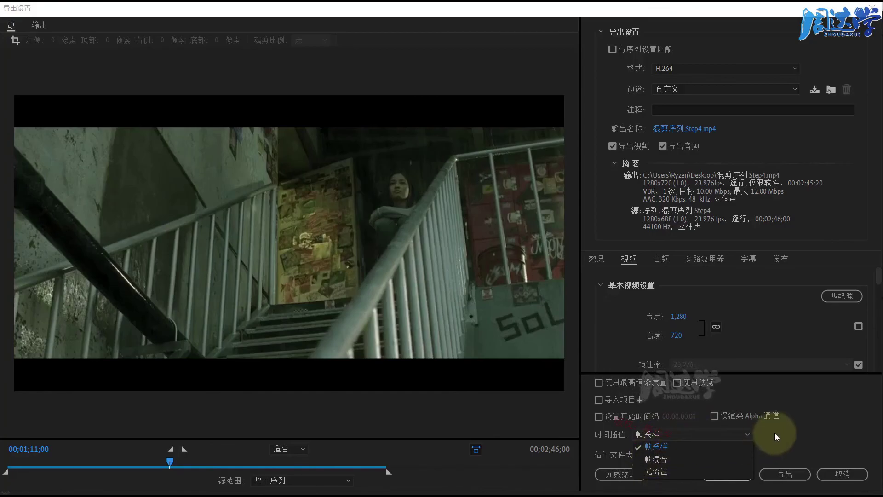
click(796, 432)
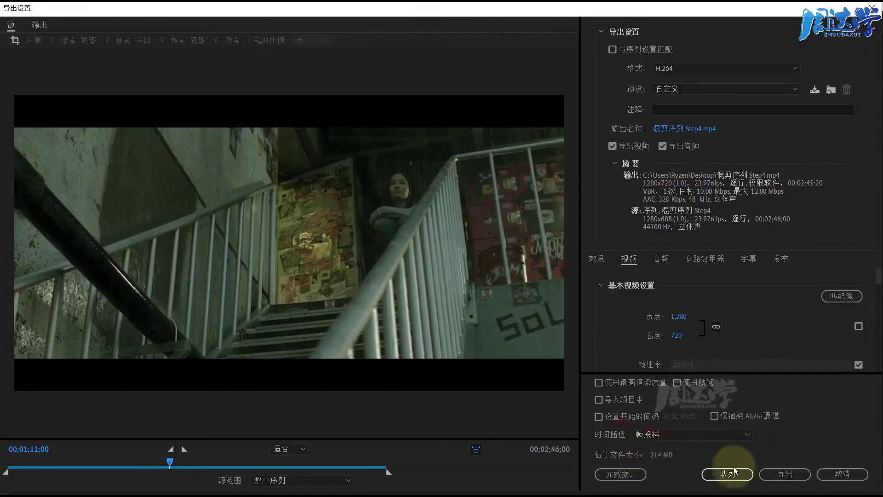
Start the H.264 export and let the encoding progress bar complete.
click(783, 474)
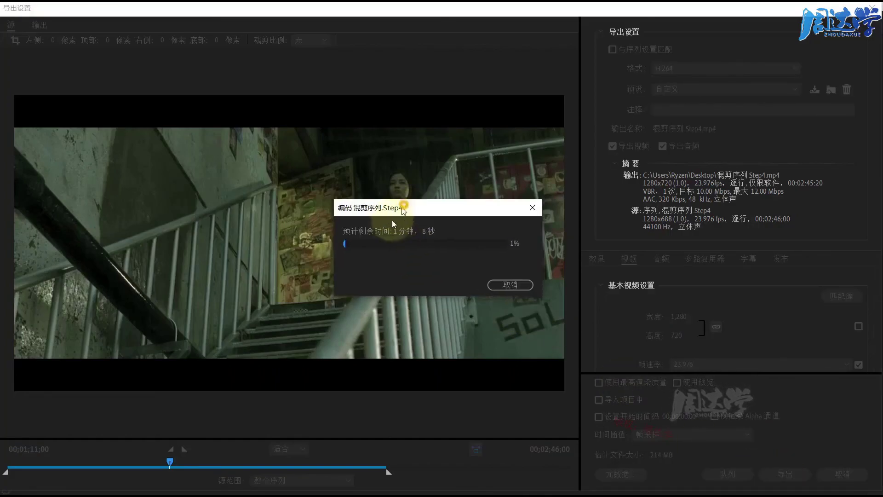
drag(406, 212, 370, 245)
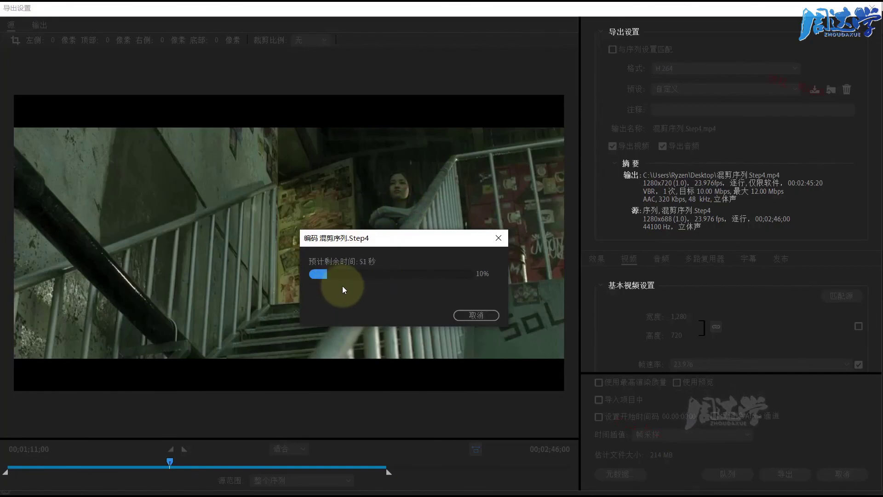
drag(364, 238, 385, 250)
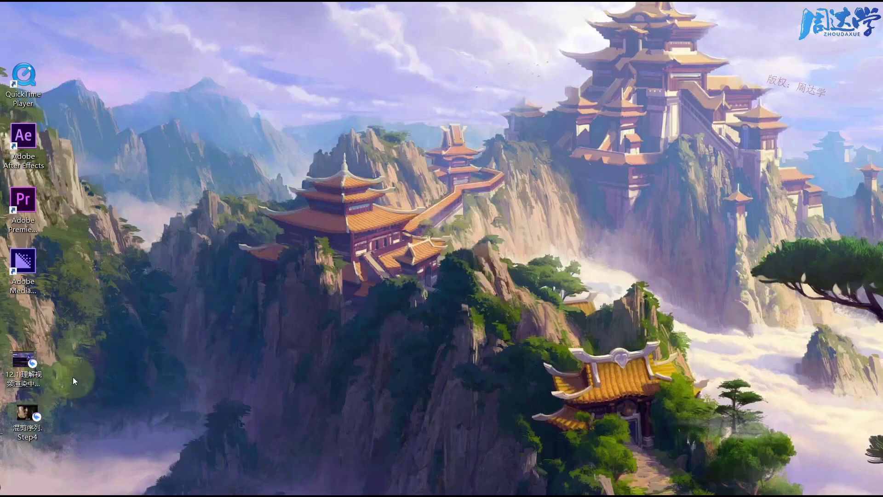
Open the Details tab in the exported 混剪序列.Step4 MP4's Properties.
drag(51, 428, 133, 271)
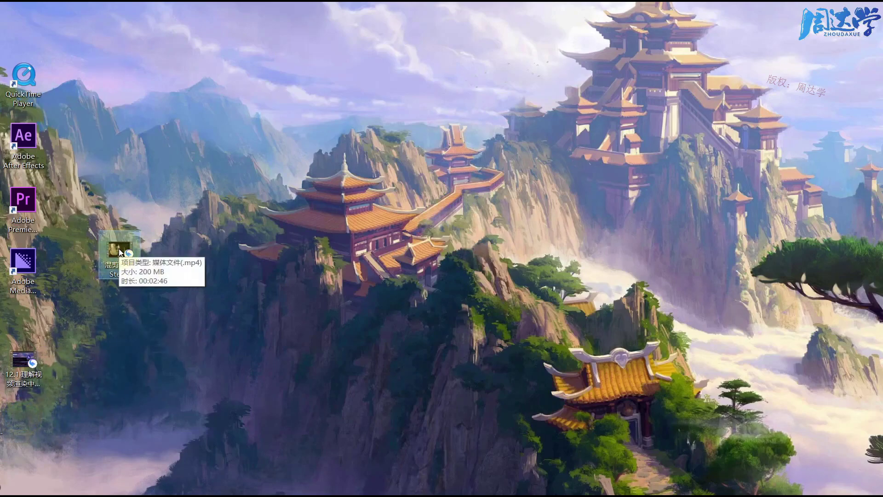
right_click(118, 248)
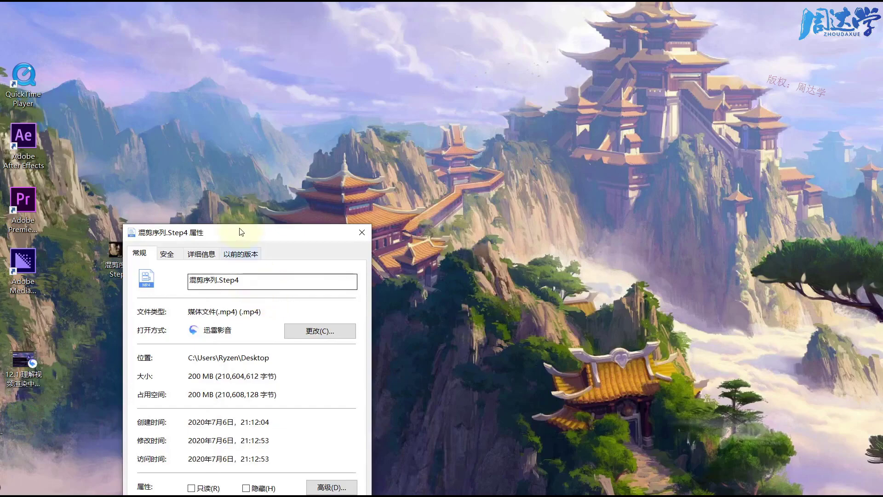
drag(239, 223, 313, 116)
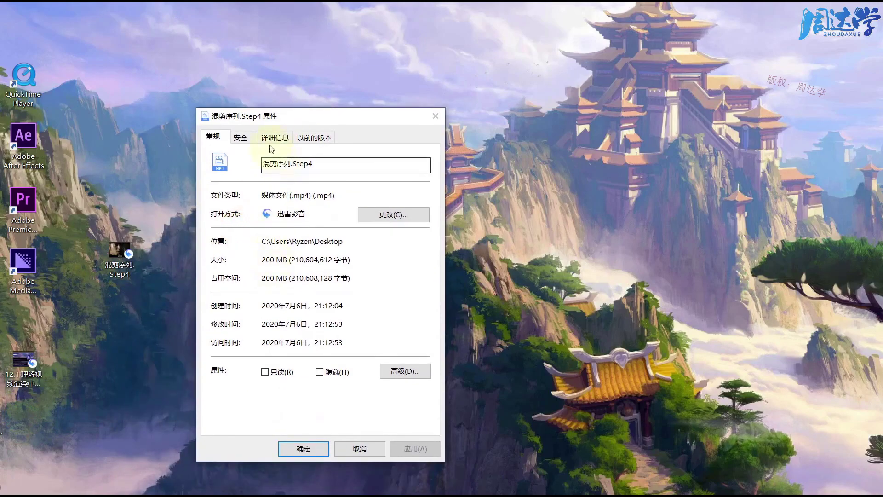
click(273, 138)
Check width 1280, height 720, bitrates and 23.98 fps, then cancel the dialog.
click(287, 265)
click(285, 277)
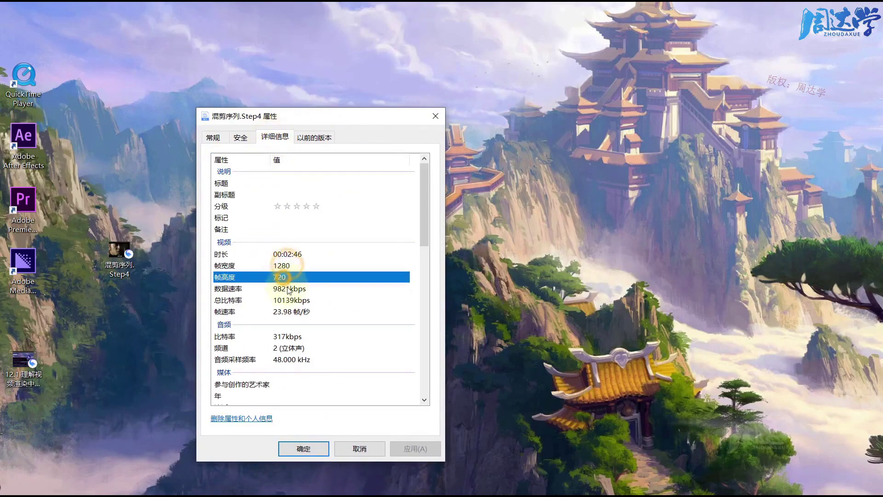
click(283, 289)
click(283, 300)
click(284, 312)
click(347, 444)
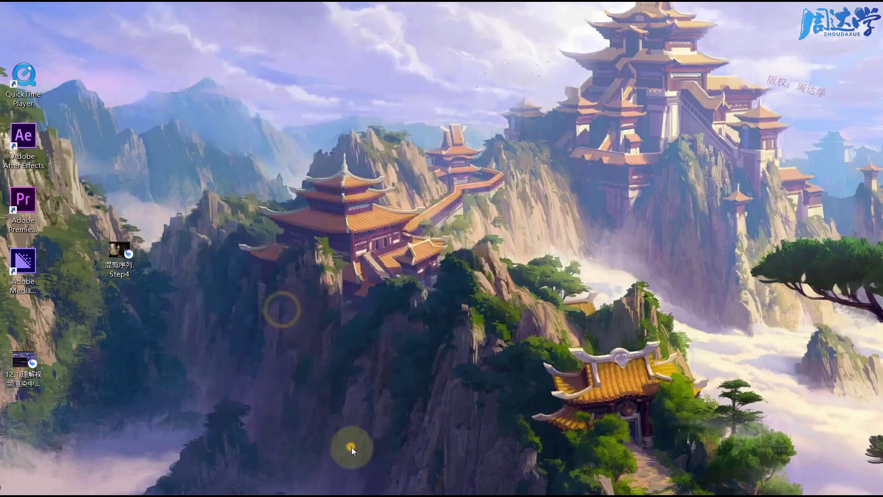